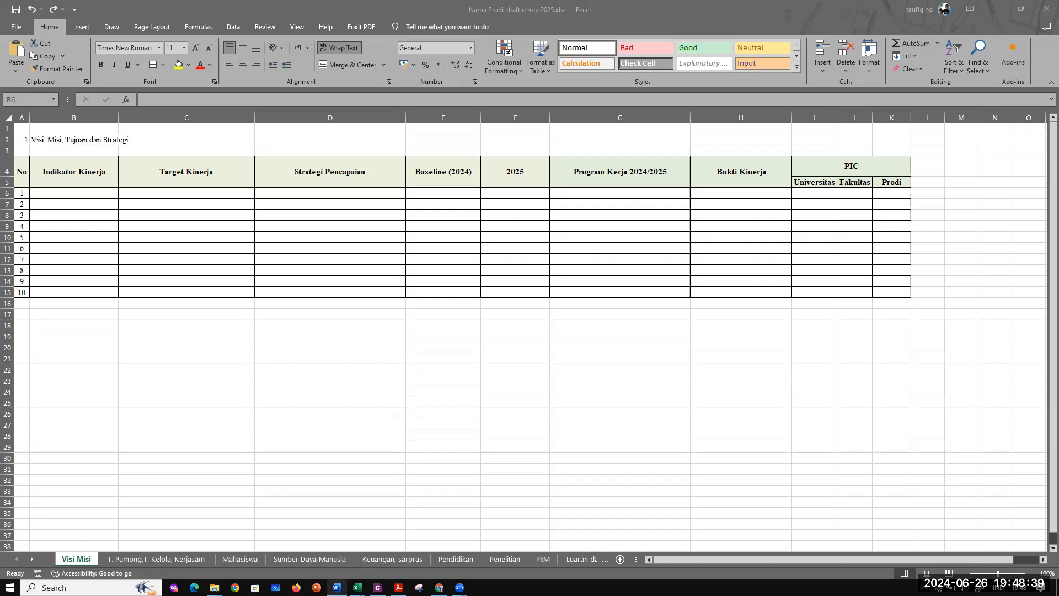
Step: Switch to Word and view the cover page of the accreditation assessment matrix document
{"action": "mouse_move", "coordinate": [337, 586]}
{"action": "left_click", "coordinate": [356, 550]}
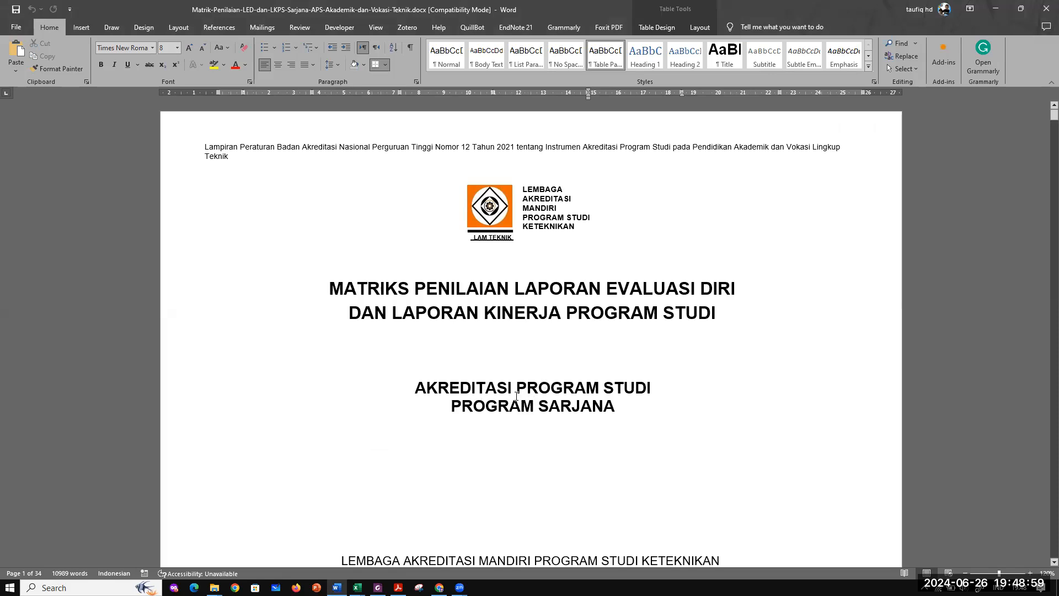
{"action": "scroll", "coordinate": [442, 386], "scroll_direction": "down", "scroll_amount": 1}
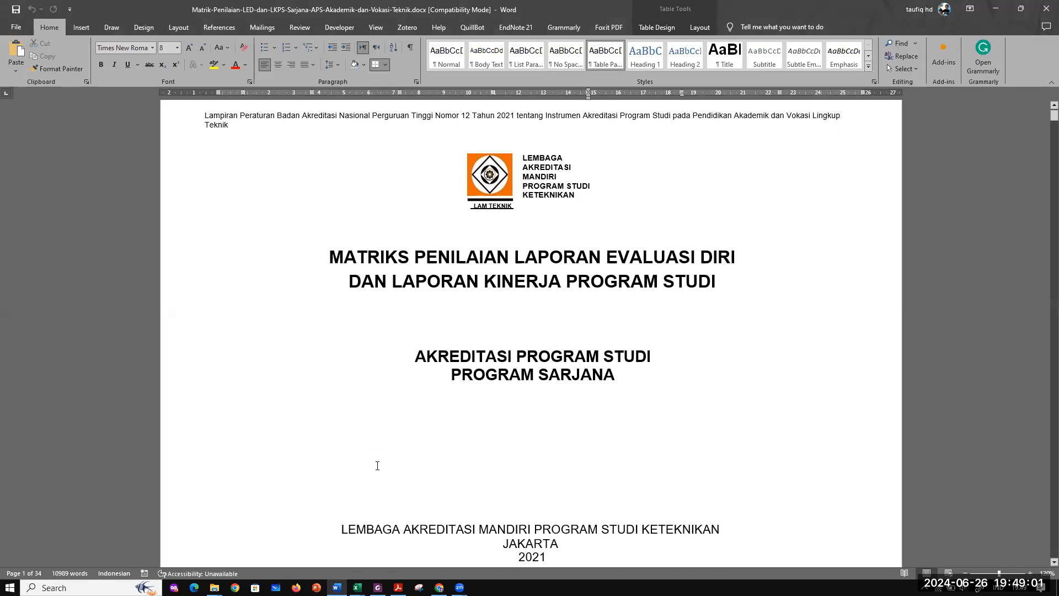
{"action": "scroll", "coordinate": [442, 468], "scroll_direction": "down", "scroll_amount": 1}
Step: Switch to the Nama Prodi_draft renop 2025 workbook in Excel and look through its criteria sheets, ending back on Visi Misi
{"action": "mouse_move", "coordinate": [357, 587]}
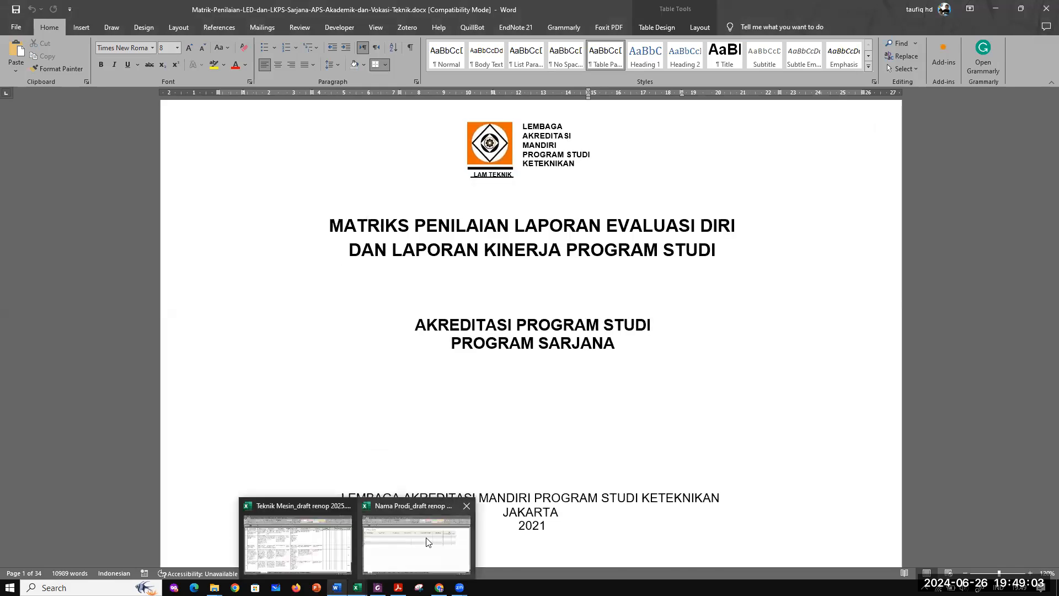
{"action": "left_click", "coordinate": [431, 545]}
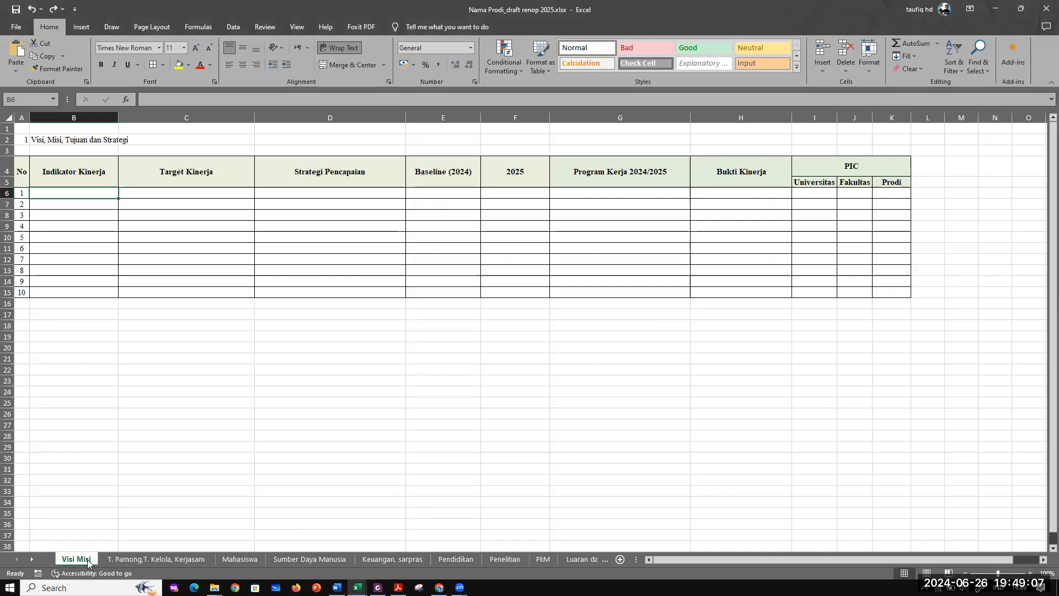
{"action": "left_click", "coordinate": [134, 560]}
{"action": "left_click", "coordinate": [240, 559]}
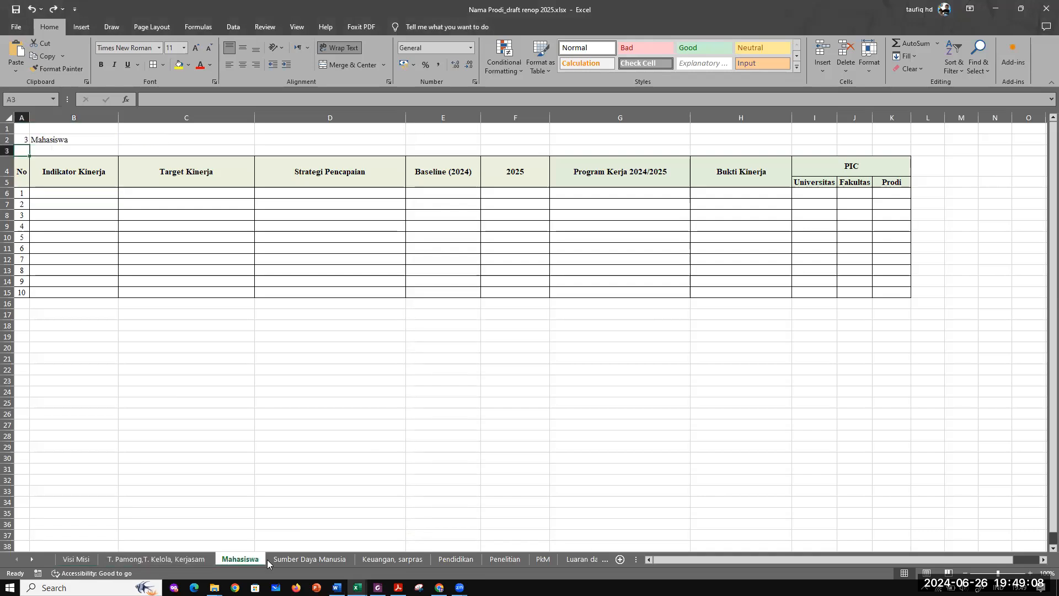
{"action": "left_click", "coordinate": [309, 559]}
{"action": "left_click", "coordinate": [406, 558]}
{"action": "left_click", "coordinate": [456, 558]}
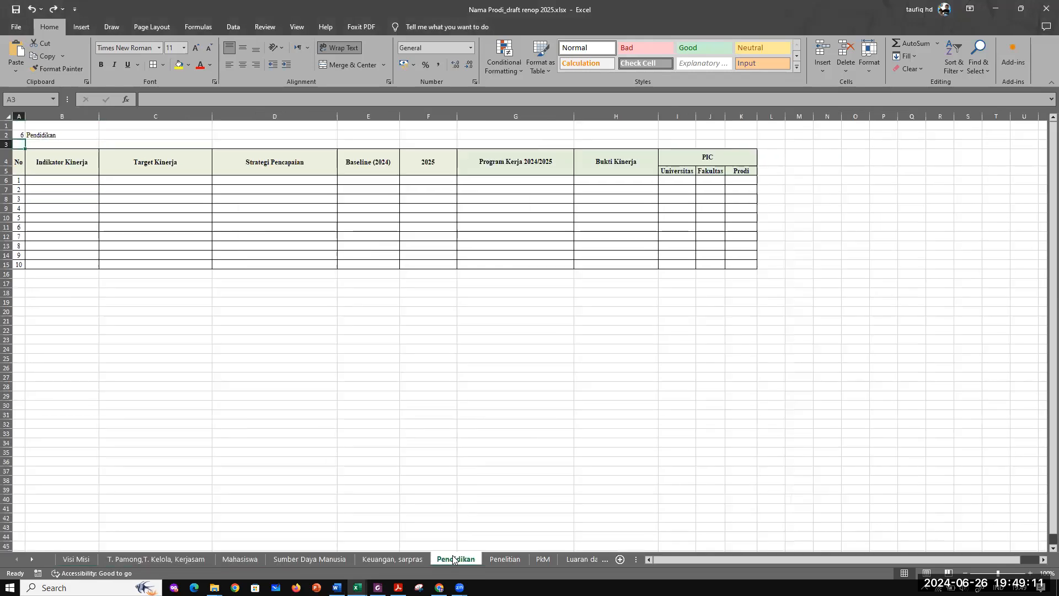
{"action": "left_click", "coordinate": [497, 559]}
{"action": "left_click", "coordinate": [582, 560]}
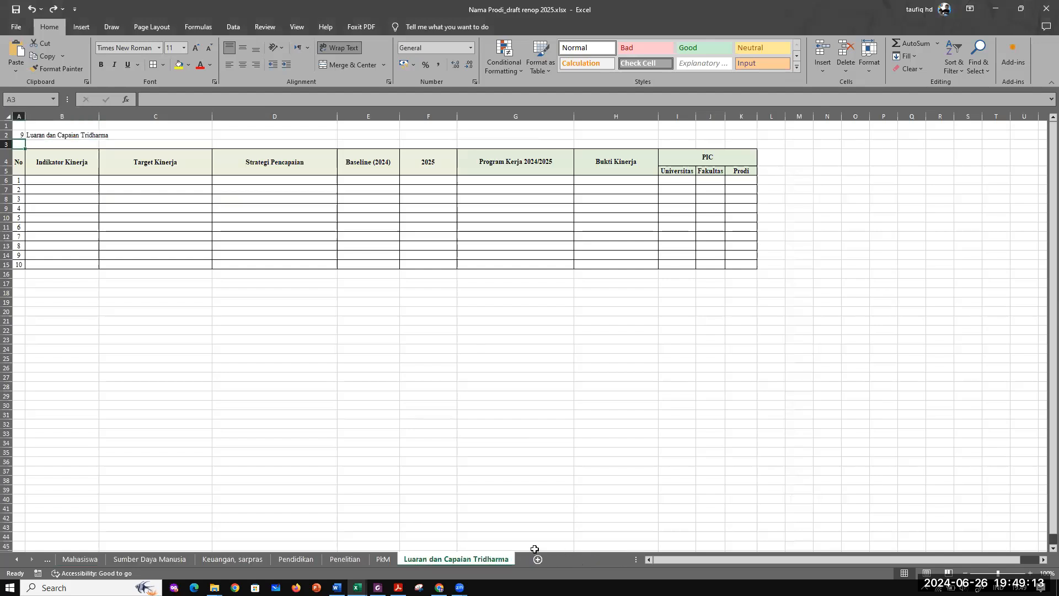
{"action": "left_click", "coordinate": [82, 560]}
{"action": "left_click", "coordinate": [48, 559]}
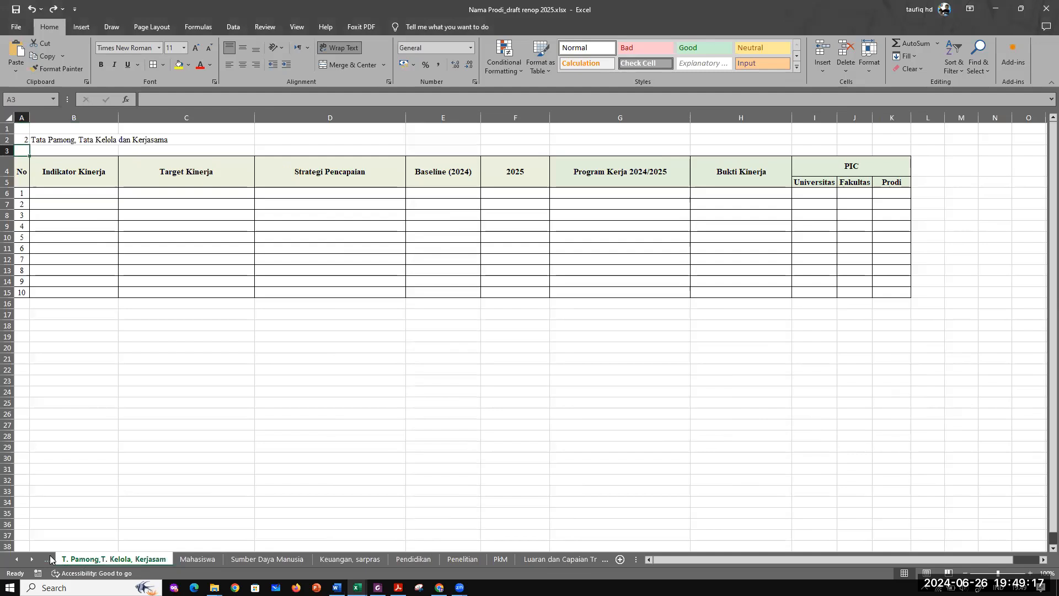
{"action": "left_click", "coordinate": [51, 559]}
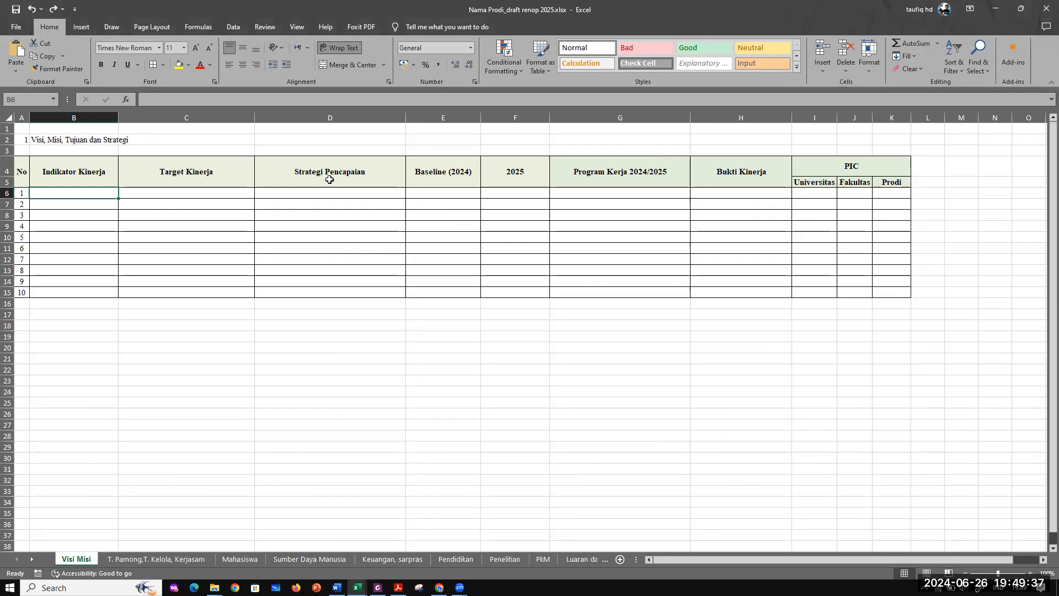
Step: Highlight the table headings from Strategi Pencapaian through PIC, and select the empty Indikator Kinerja cell of row No 1
{"action": "left_click_drag", "start_coordinate": [330, 178], "coordinate": [860, 177]}
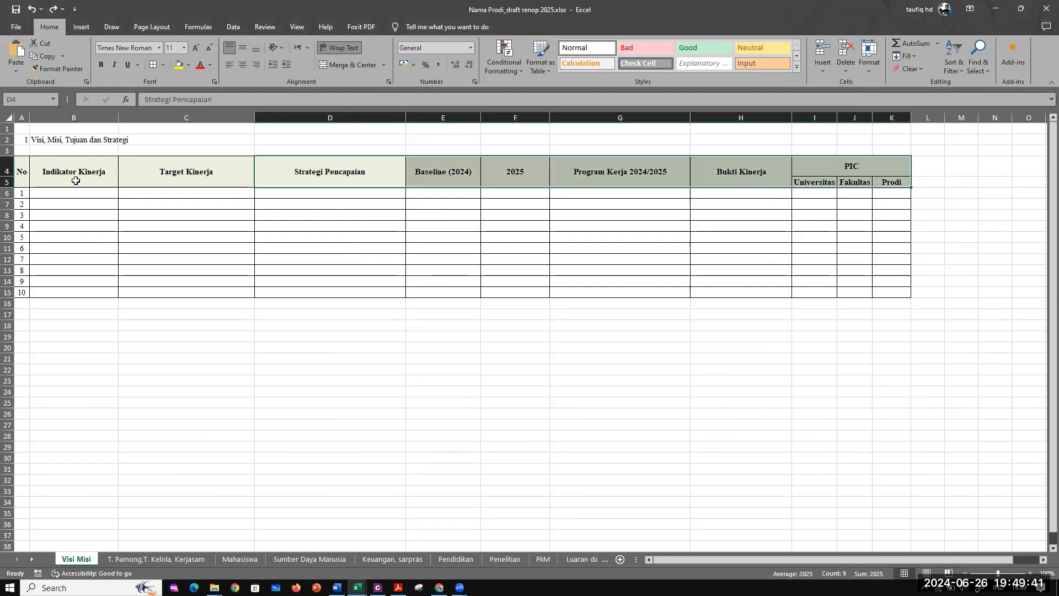
{"action": "left_click", "coordinate": [75, 180]}
{"action": "left_click", "coordinate": [86, 193]}
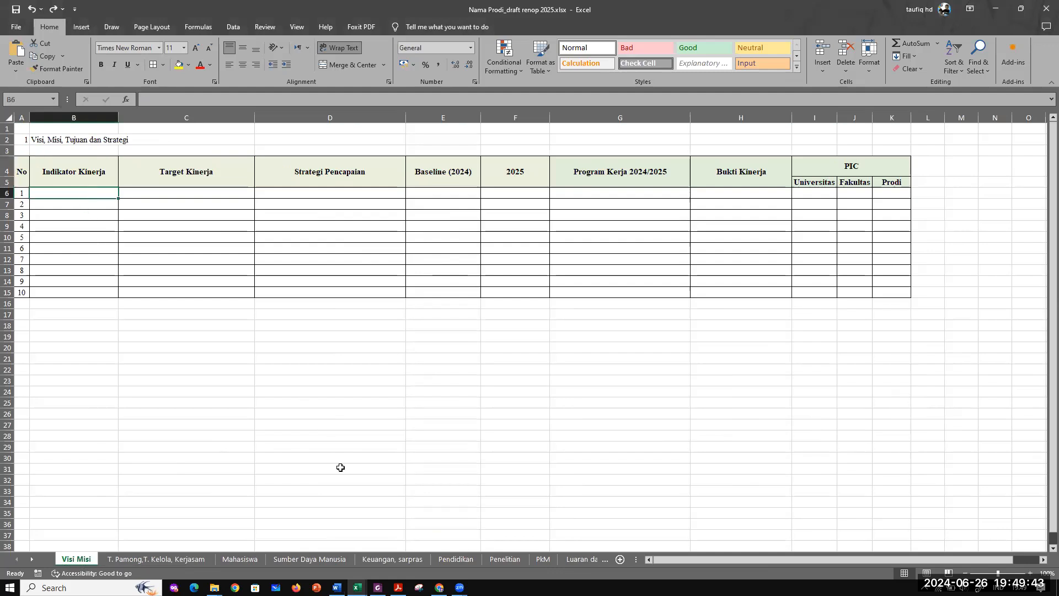
Step: Switch to the assessment matrix in Word and copy the Indikator text of item 3, under C.1 Visi, Misi, Tujuan dan Strategi
{"action": "mouse_move", "coordinate": [336, 587]}
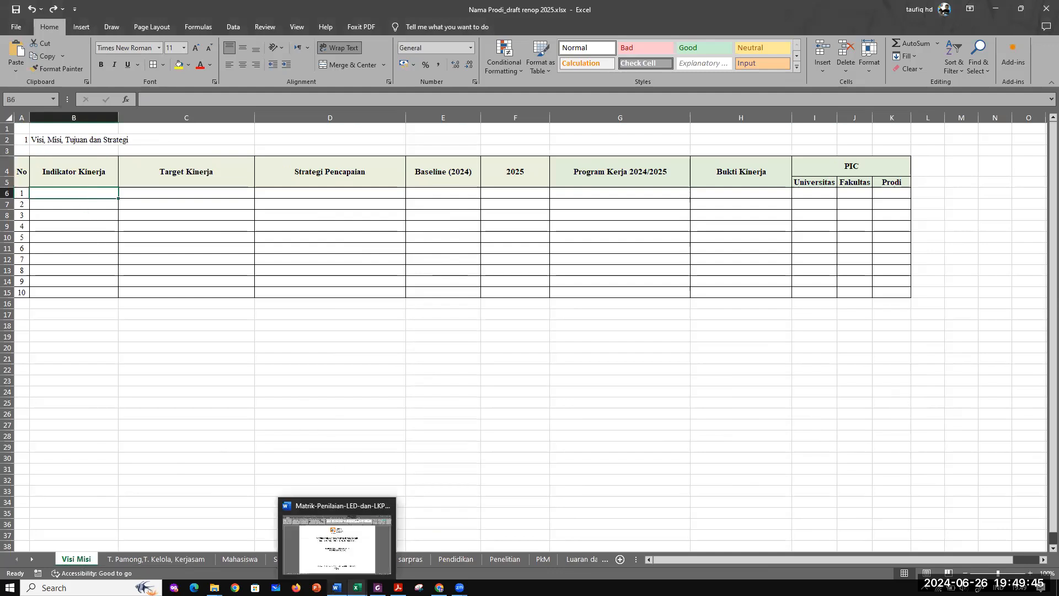
{"action": "left_click", "coordinate": [353, 535]}
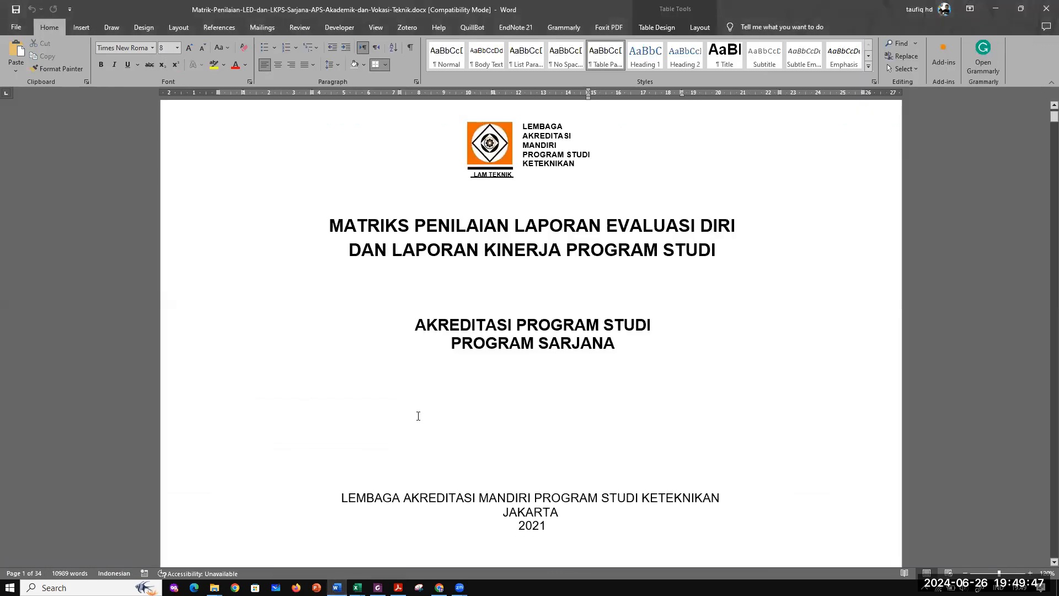
{"action": "scroll", "coordinate": [418, 409], "scroll_direction": "down", "scroll_amount": 5}
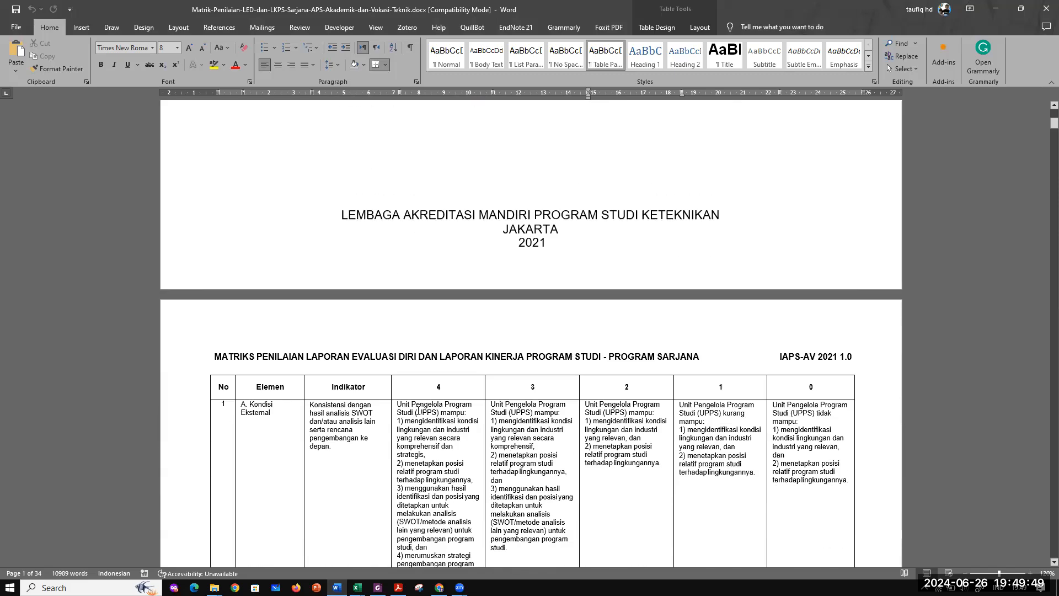
{"action": "scroll", "coordinate": [353, 397], "scroll_direction": "up", "scroll_amount": 3}
{"action": "scroll", "coordinate": [356, 402], "scroll_direction": "down", "scroll_amount": 7}
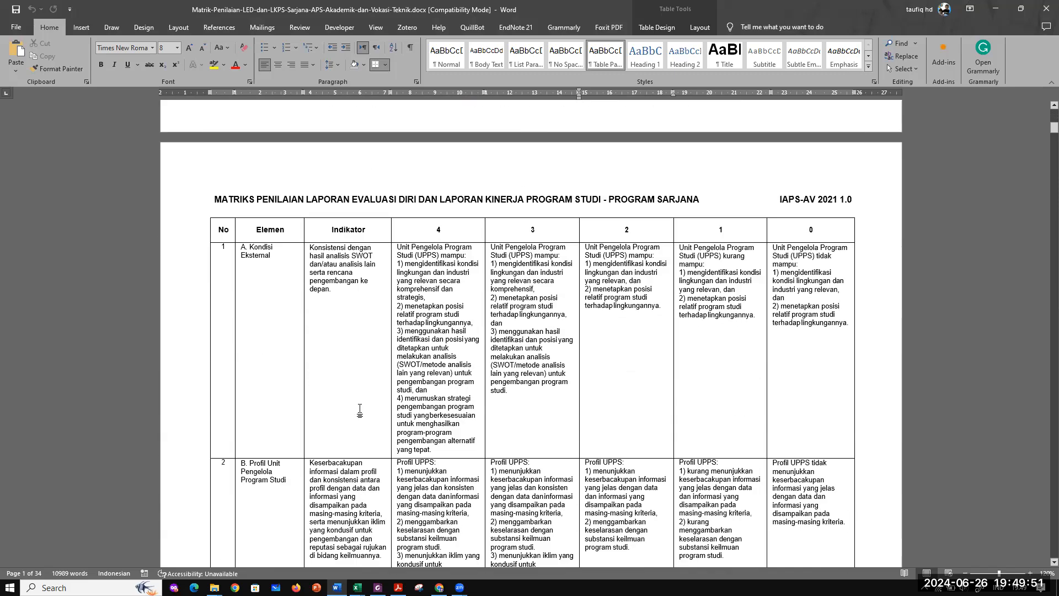
{"action": "scroll", "coordinate": [361, 403], "scroll_direction": "up", "scroll_amount": 3}
{"action": "scroll", "coordinate": [362, 398], "scroll_direction": "down", "scroll_amount": 3}
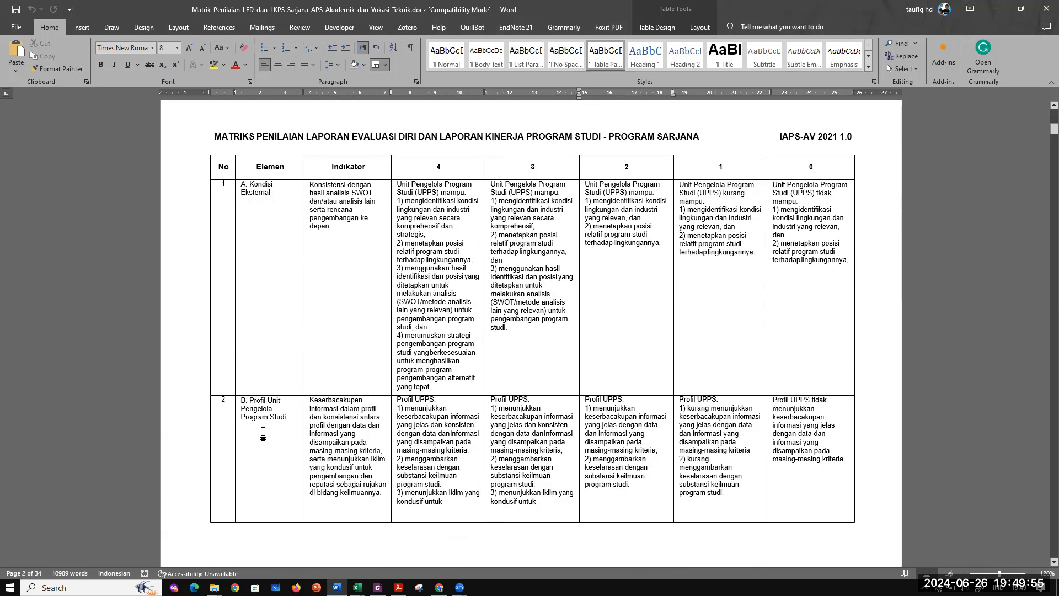
{"action": "scroll", "coordinate": [342, 407], "scroll_direction": "down", "scroll_amount": 2}
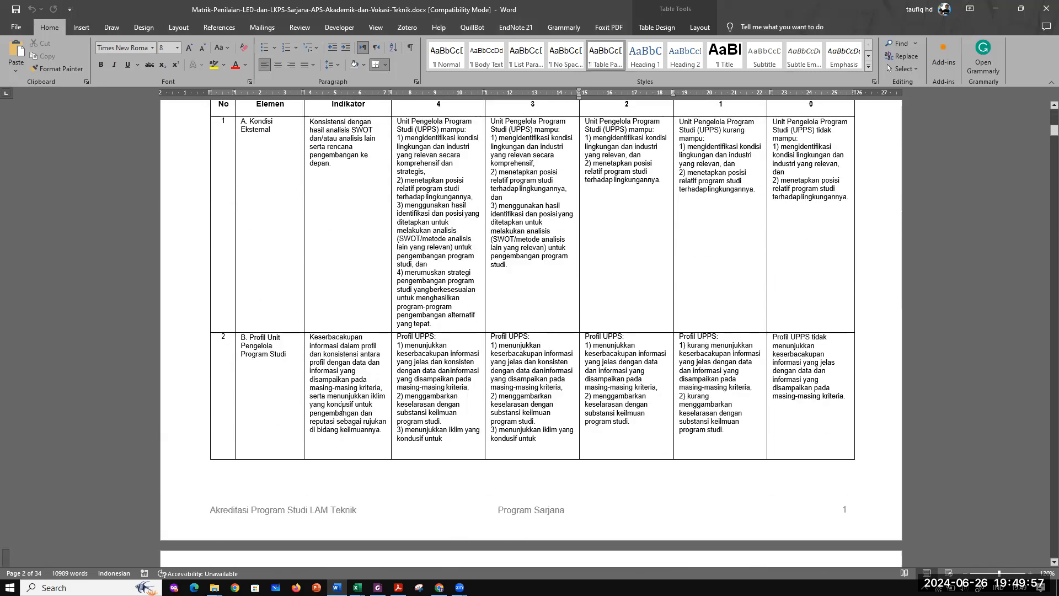
{"action": "scroll", "coordinate": [342, 407], "scroll_direction": "down", "scroll_amount": 2}
{"action": "scroll", "coordinate": [349, 350], "scroll_direction": "down", "scroll_amount": 8}
{"action": "scroll", "coordinate": [350, 349], "scroll_direction": "down", "scroll_amount": 6}
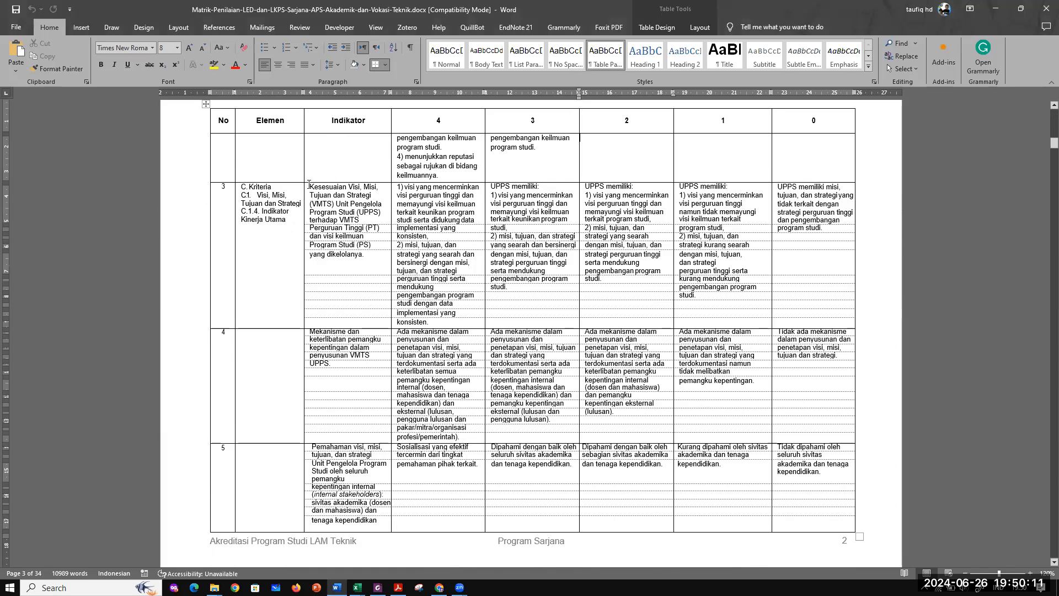
{"action": "left_click_drag", "start_coordinate": [310, 184], "coordinate": [365, 254]}
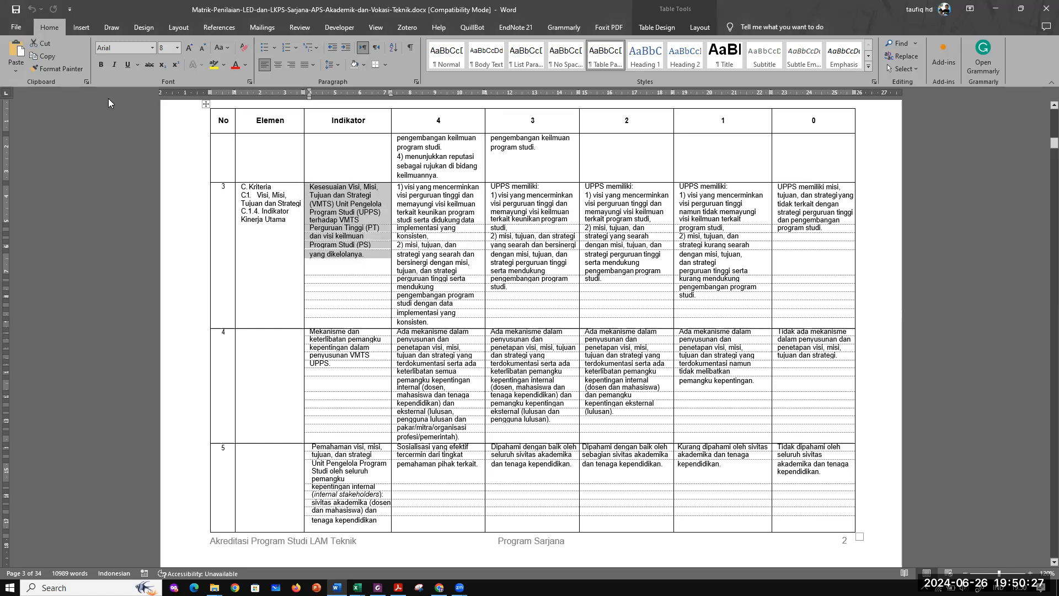
{"action": "left_click", "coordinate": [42, 58]}
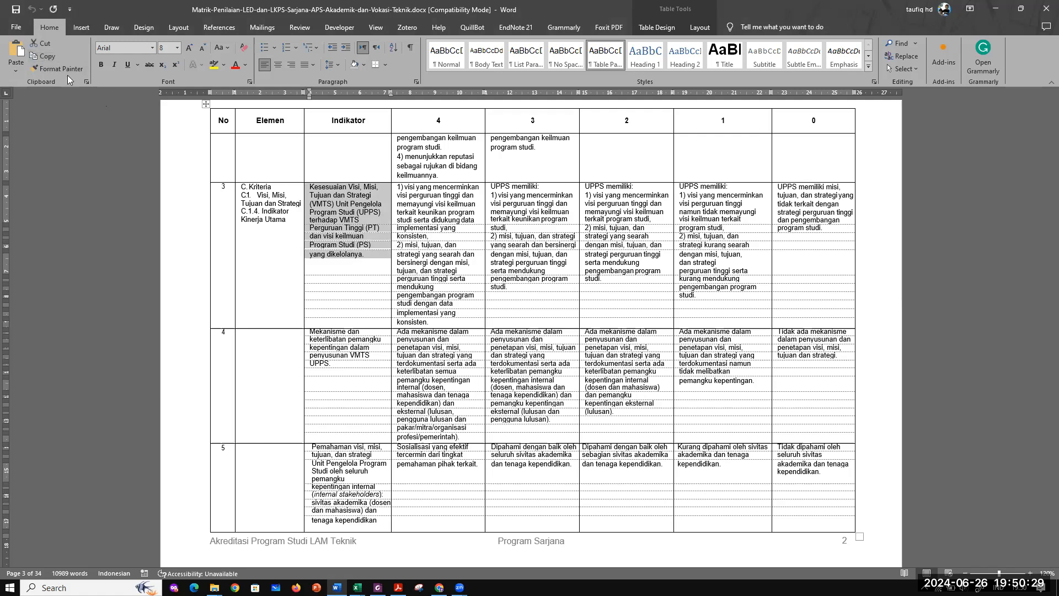
Step: Switch to the Nama Prodi workbook in Excel and paste the copied text into cell B6 as the first Indikator Kinerja
{"action": "mouse_move", "coordinate": [357, 588]}
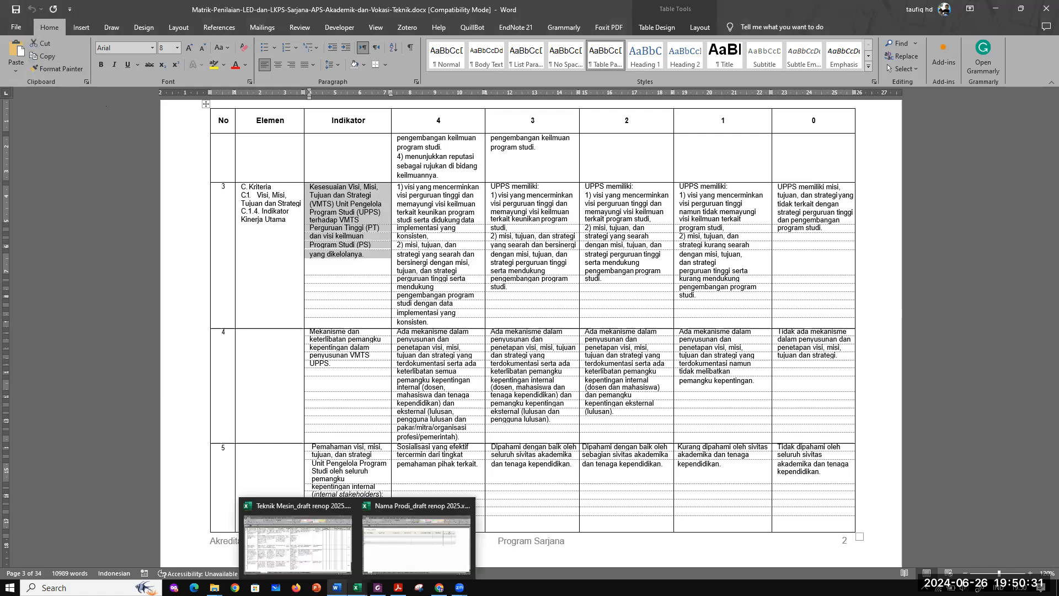
{"action": "left_click", "coordinate": [398, 547]}
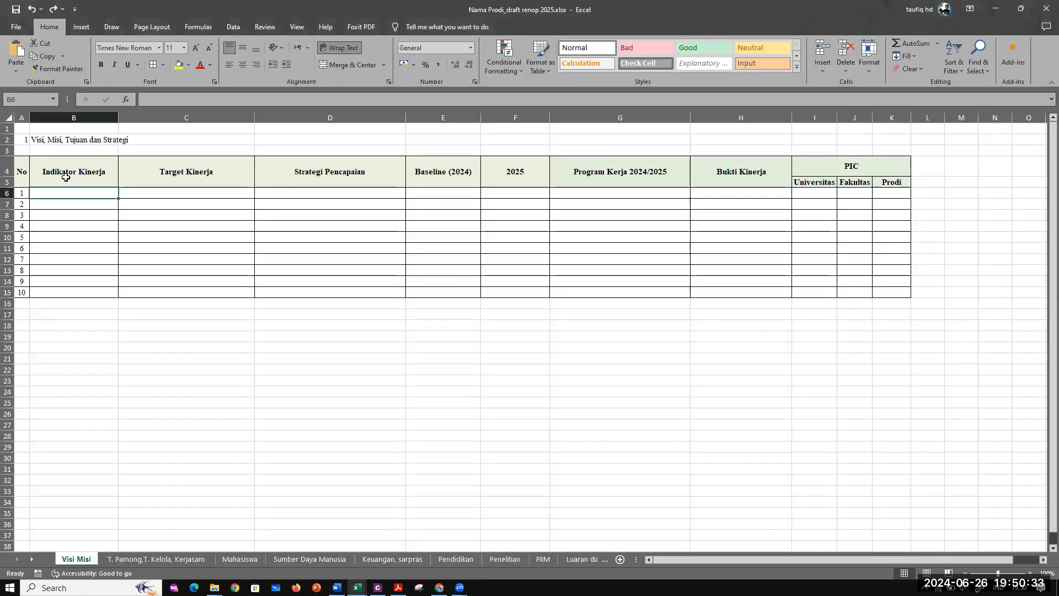
{"action": "left_click", "coordinate": [150, 97]}
{"action": "key", "text": "ctrl+v"}
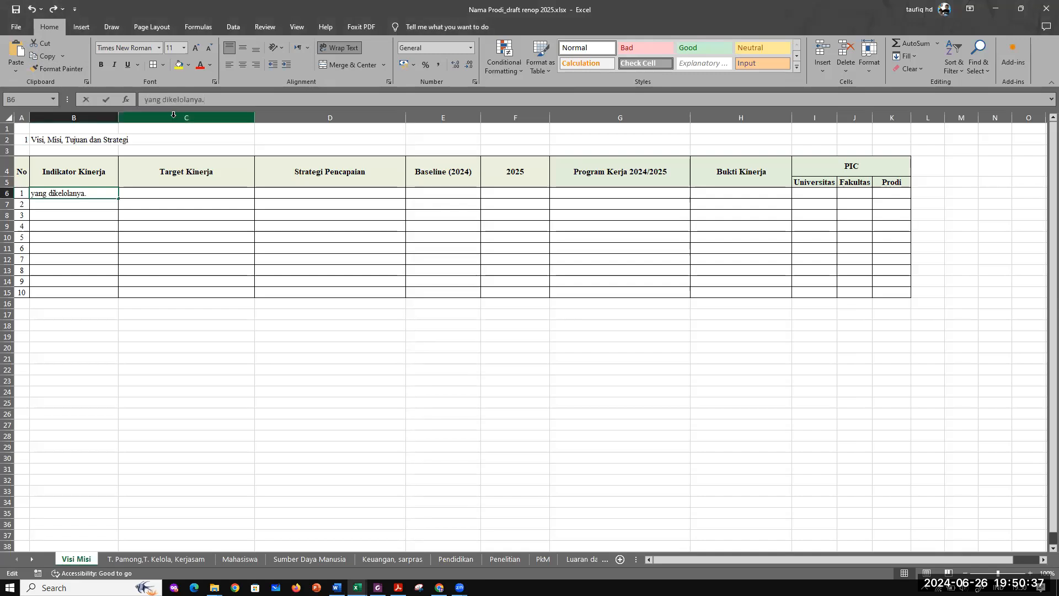
{"action": "key", "text": "Return"}
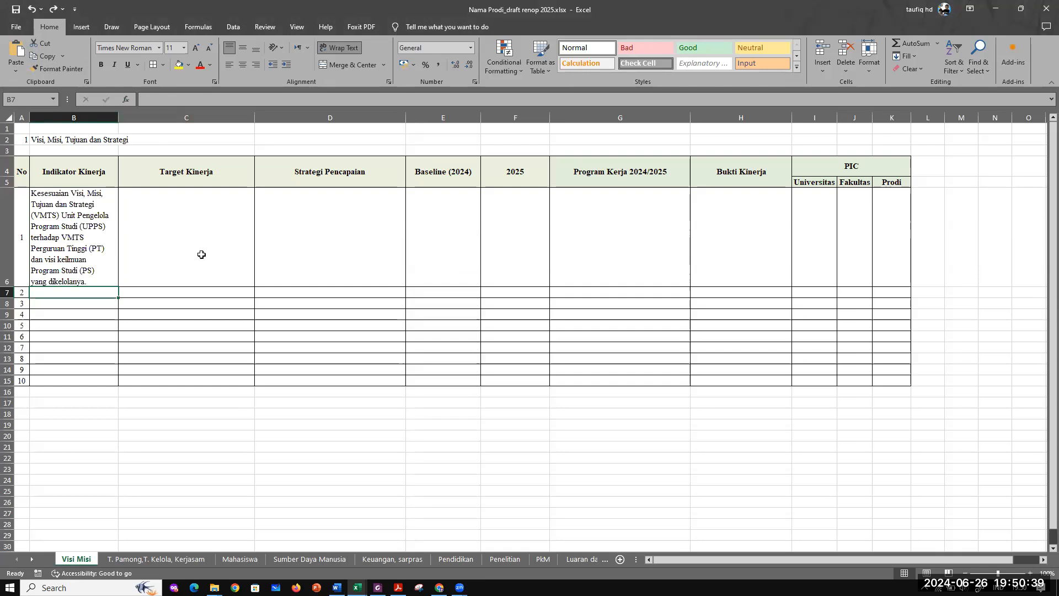
{"action": "left_click", "coordinate": [65, 226]}
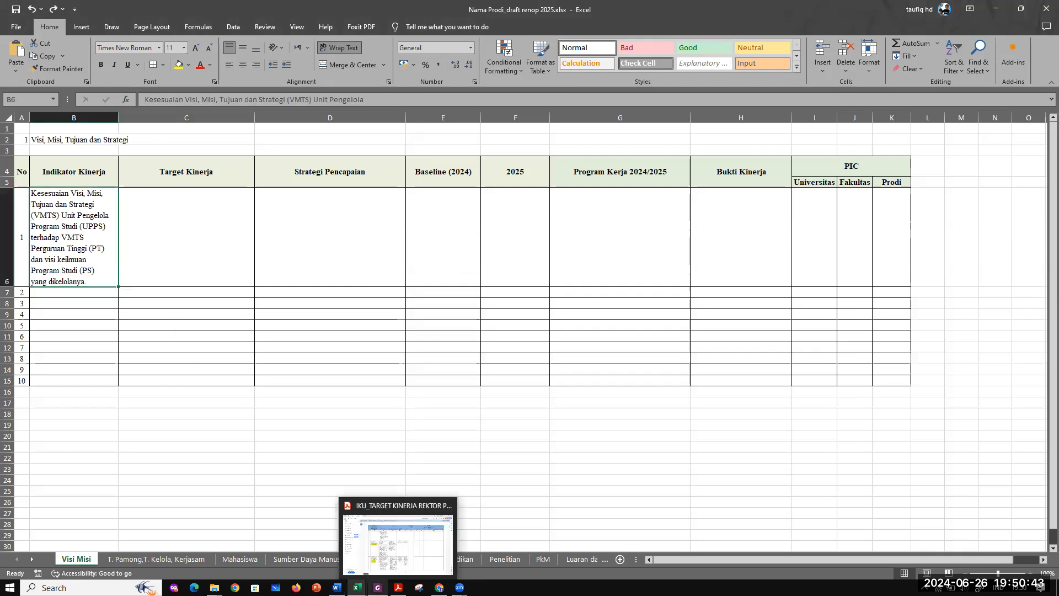
Step: Check the source indicator in Word again, and select cell C6 under Target Kinerja in the Nama Prodi workbook in Excel
{"action": "left_click", "coordinate": [337, 588]}
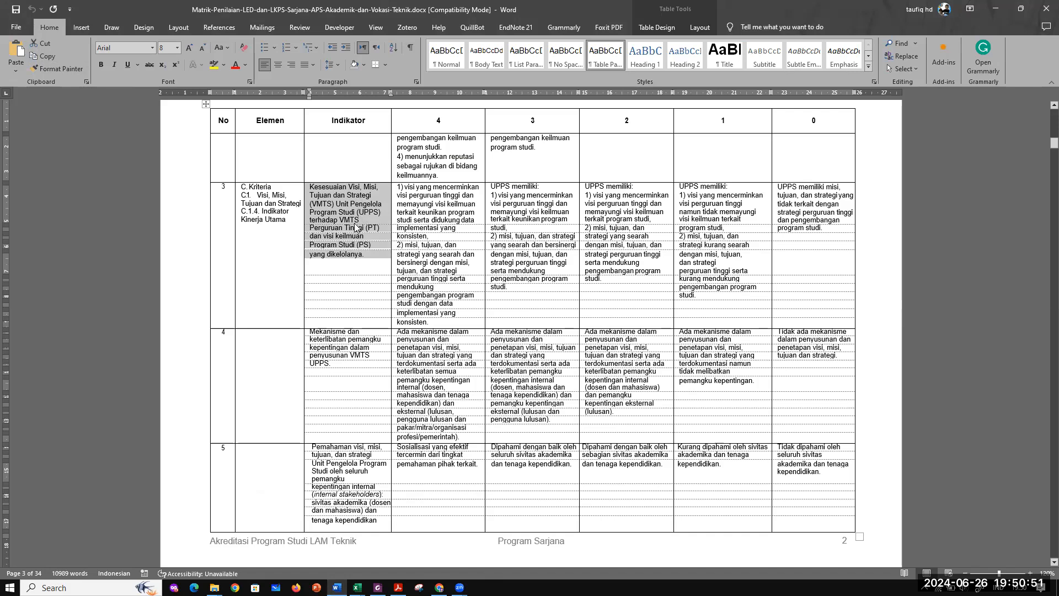
{"action": "mouse_move", "coordinate": [357, 587]}
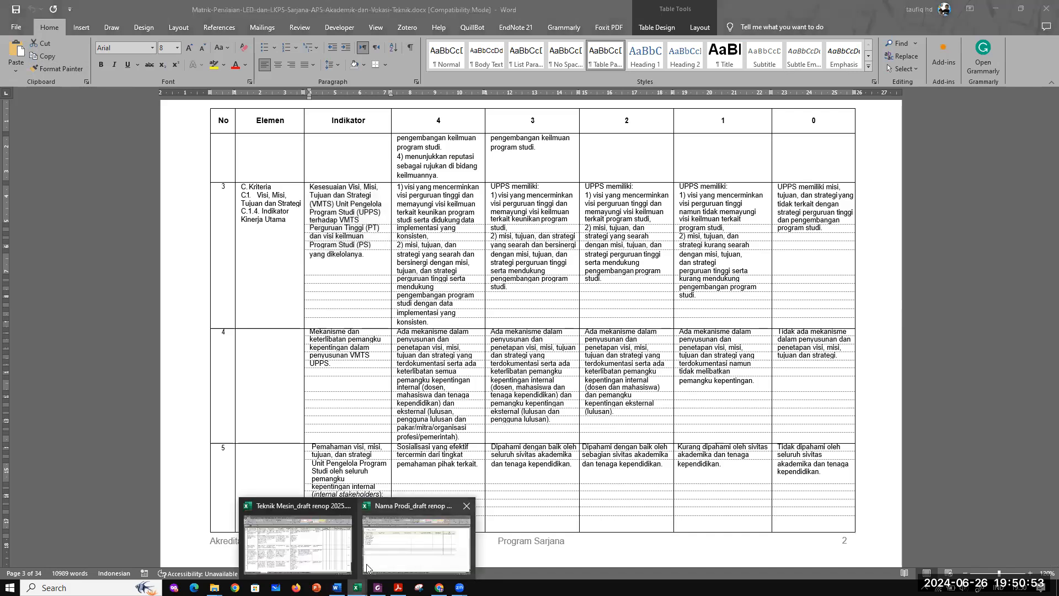
{"action": "left_click", "coordinate": [409, 537]}
{"action": "left_click", "coordinate": [192, 176]}
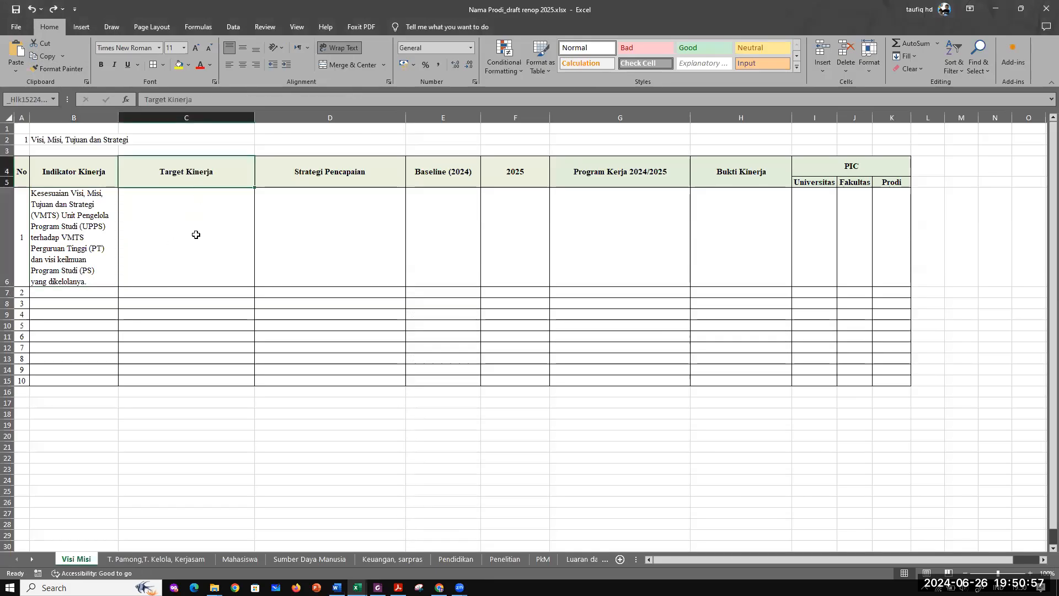
{"action": "left_click", "coordinate": [196, 235]}
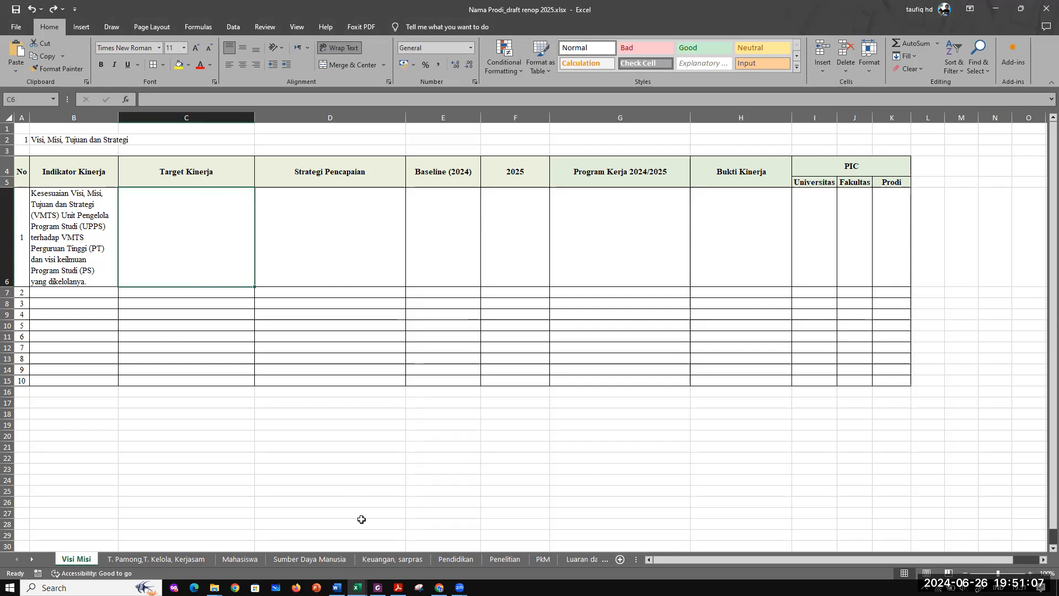
Step: Switch to the assessment matrix in Word and copy the full score 4 description of item 3
{"action": "mouse_move", "coordinate": [337, 587]}
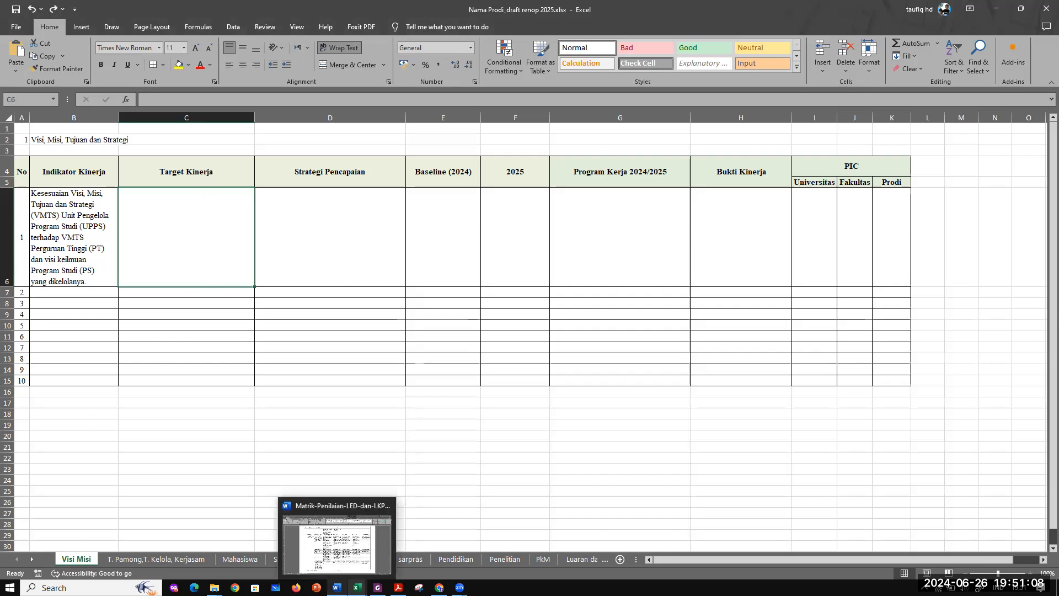
{"action": "left_click", "coordinate": [343, 551]}
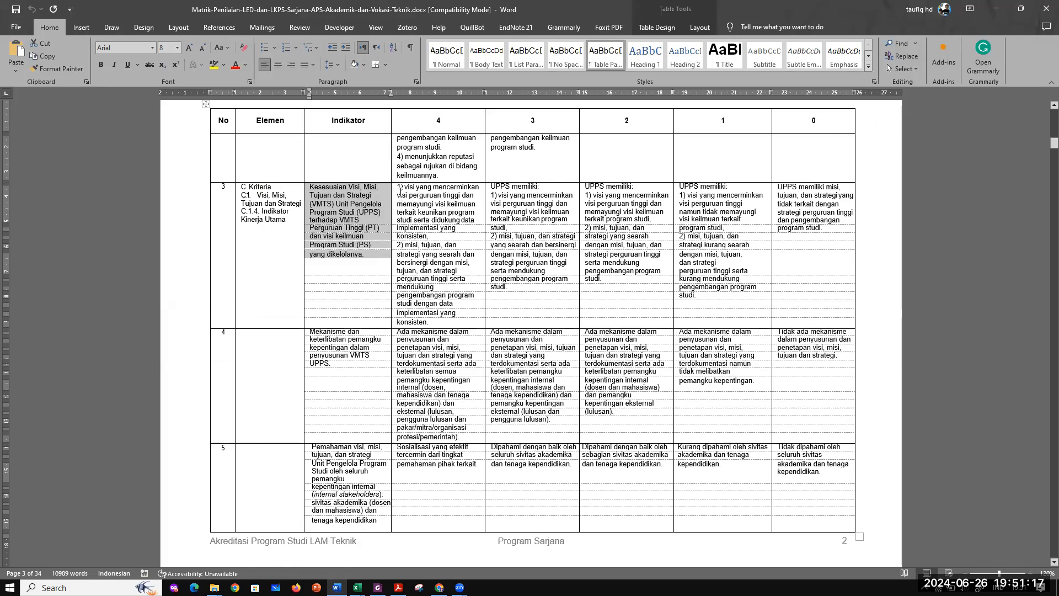
{"action": "left_click_drag", "start_coordinate": [398, 187], "coordinate": [439, 322]}
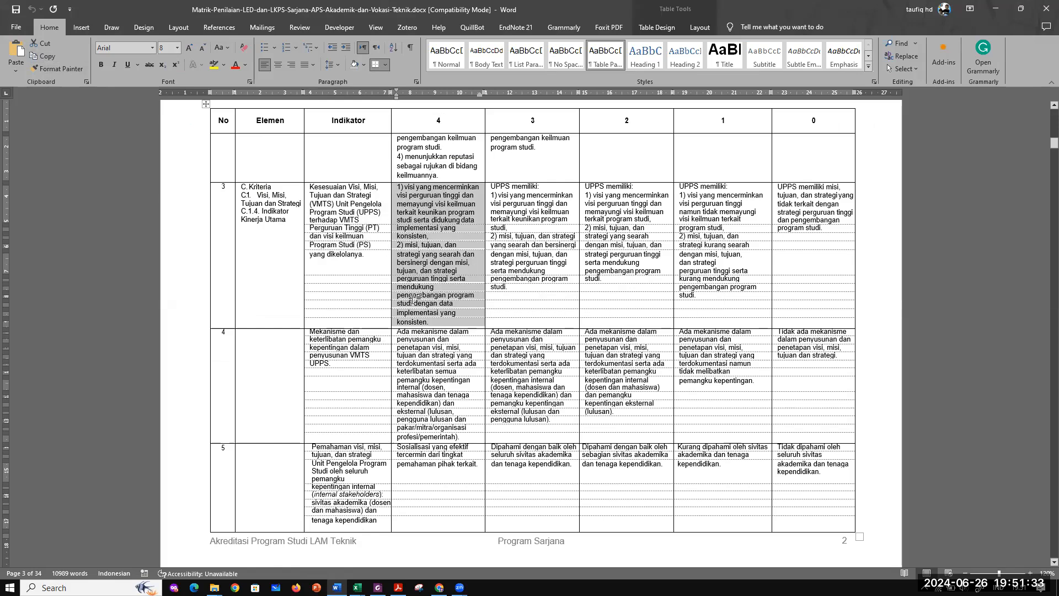
Step: Switch to the Nama Prodi workbook in Excel and paste the copied score 4 description into cell C6 under Target Kinerja
{"action": "mouse_move", "coordinate": [357, 587]}
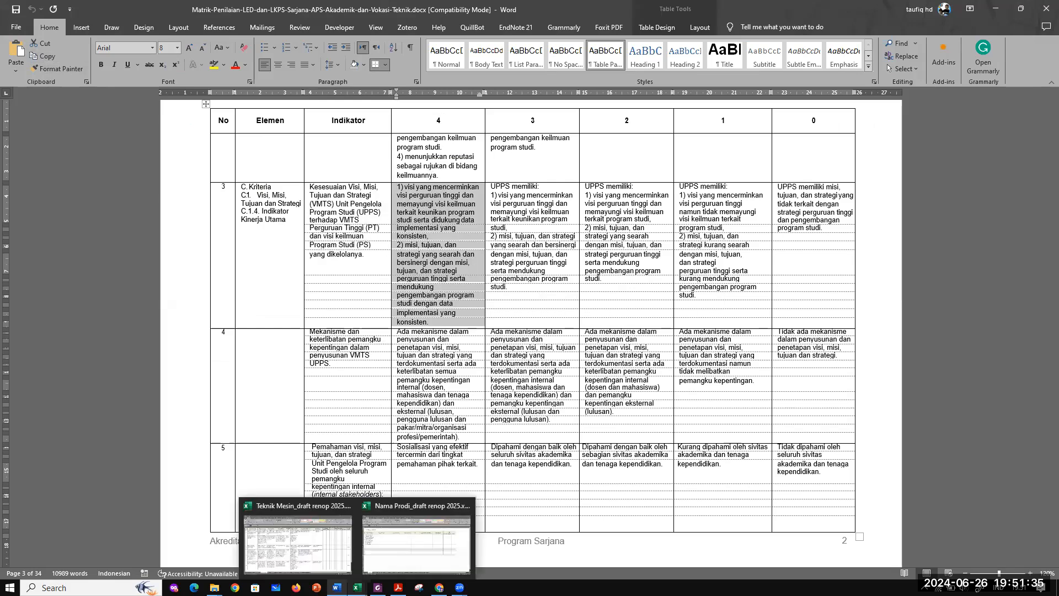
{"action": "left_click", "coordinate": [416, 543]}
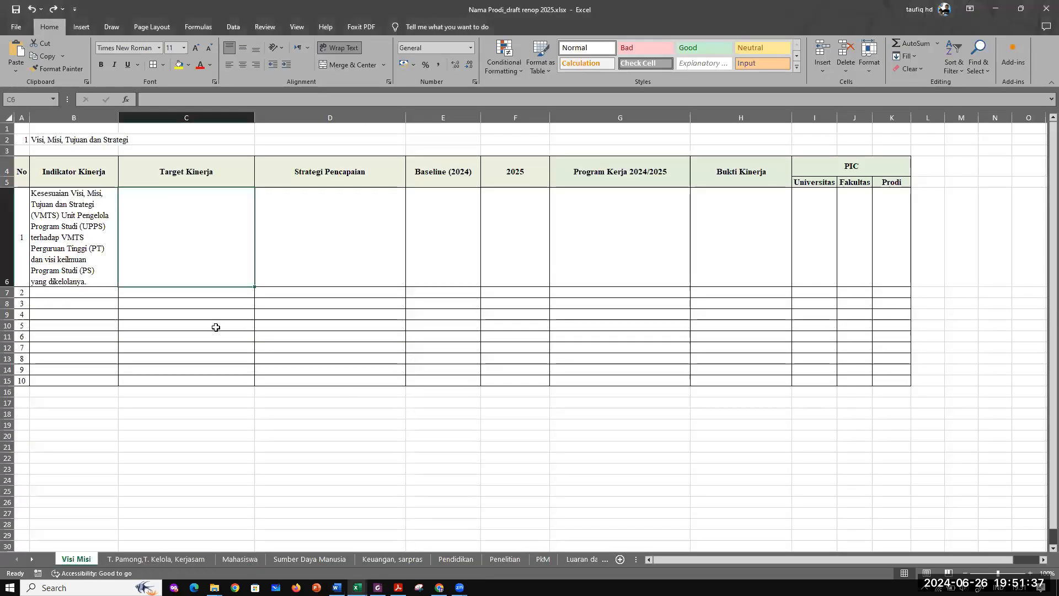
{"action": "left_click", "coordinate": [161, 103]}
{"action": "key", "text": "ctrl+v"}
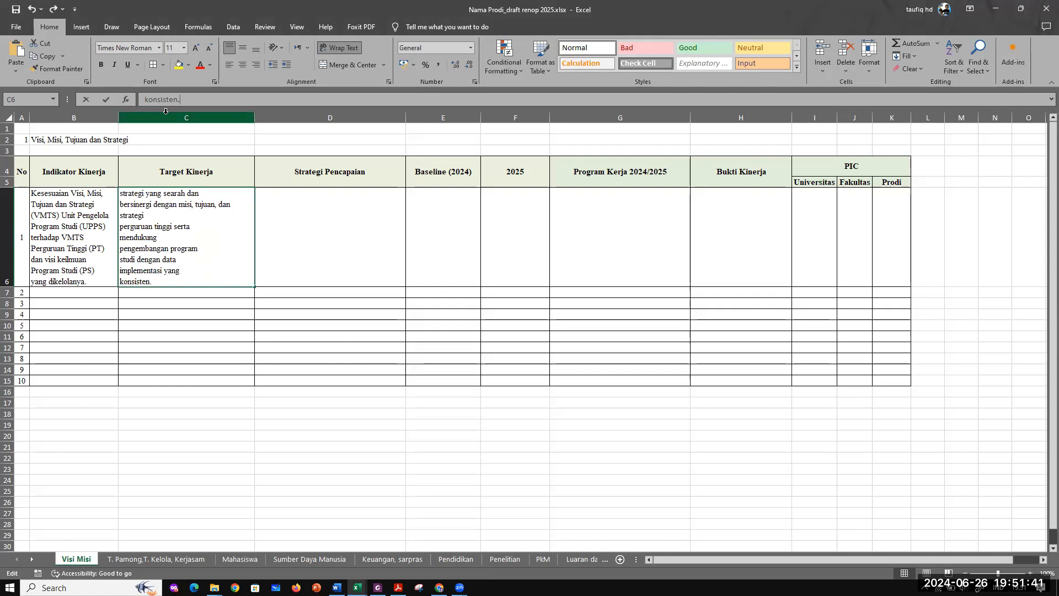
{"action": "key", "text": "Return"}
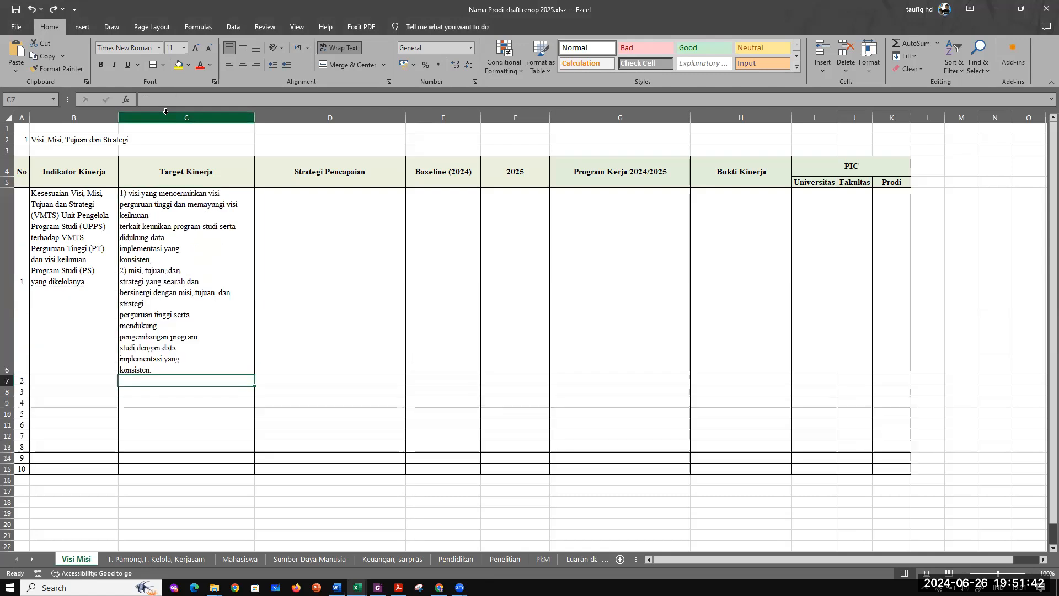
{"action": "left_click", "coordinate": [177, 222]}
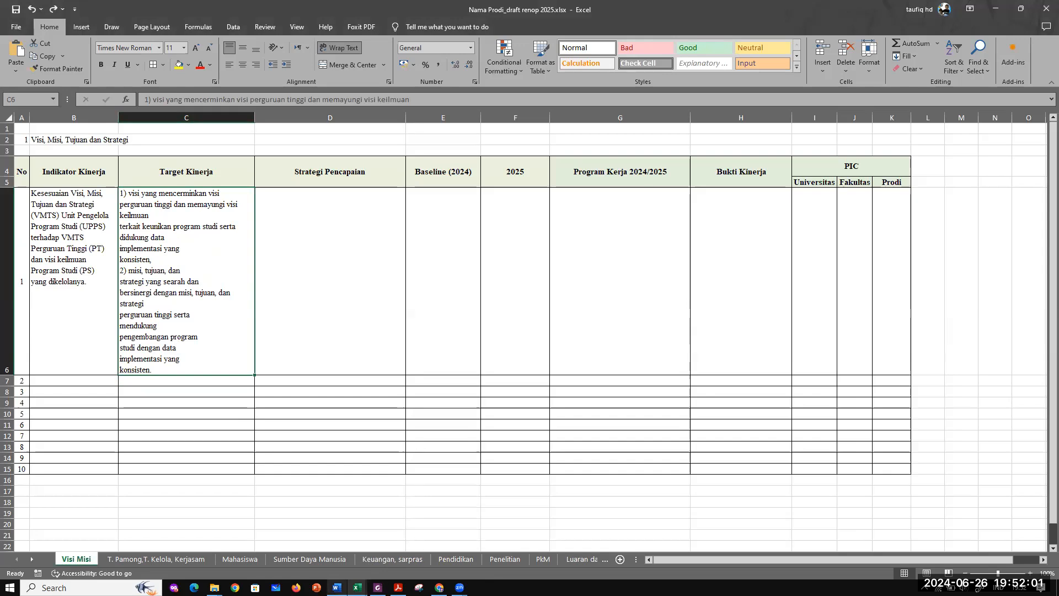
Step: Switch to the assessment matrix in Word and copy the Indikator text of item 4 on stakeholder involvement in drafting the VMTS UPPS
{"action": "left_click", "coordinate": [337, 588]}
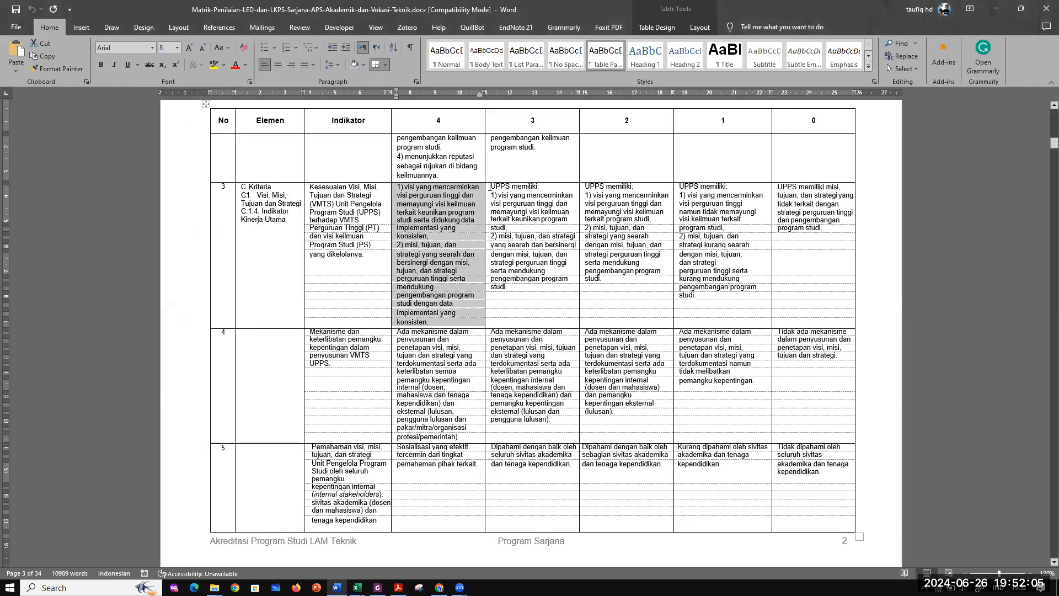
{"action": "left_click_drag", "start_coordinate": [490, 187], "coordinate": [503, 322]}
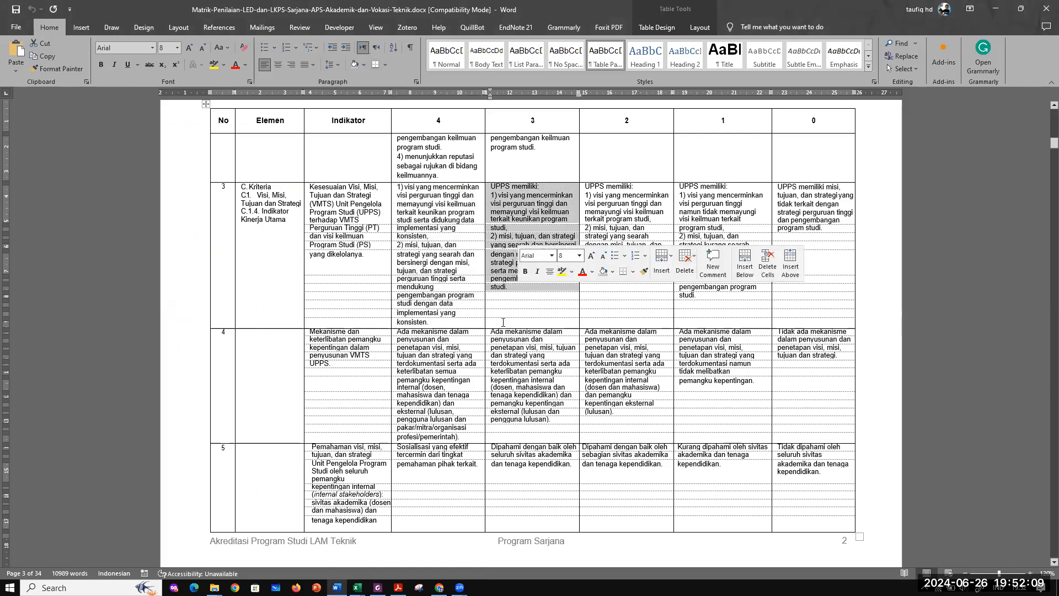
{"action": "left_click", "coordinate": [460, 196]}
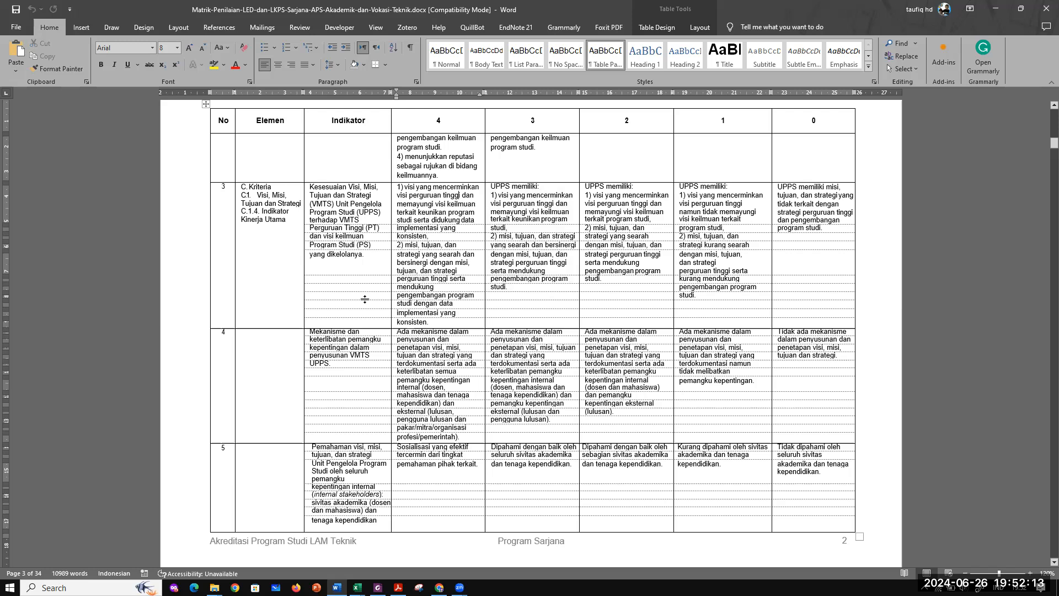
{"action": "scroll", "coordinate": [356, 353], "scroll_direction": "down", "scroll_amount": 1}
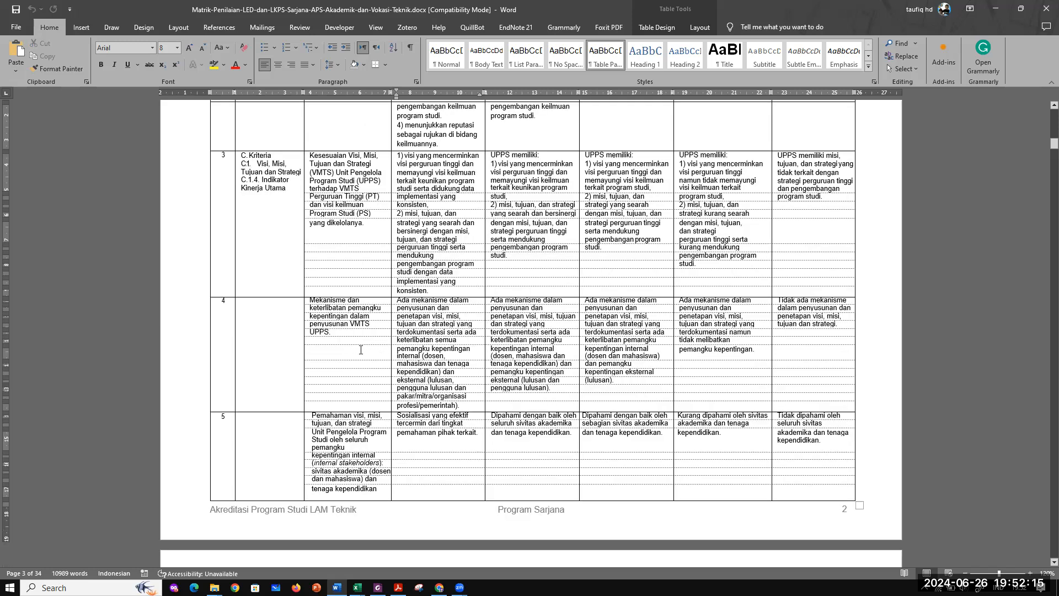
{"action": "scroll", "coordinate": [358, 351], "scroll_direction": "up", "scroll_amount": 1}
{"action": "scroll", "coordinate": [365, 344], "scroll_direction": "down", "scroll_amount": 1}
{"action": "left_click_drag", "start_coordinate": [309, 299], "coordinate": [333, 335]}
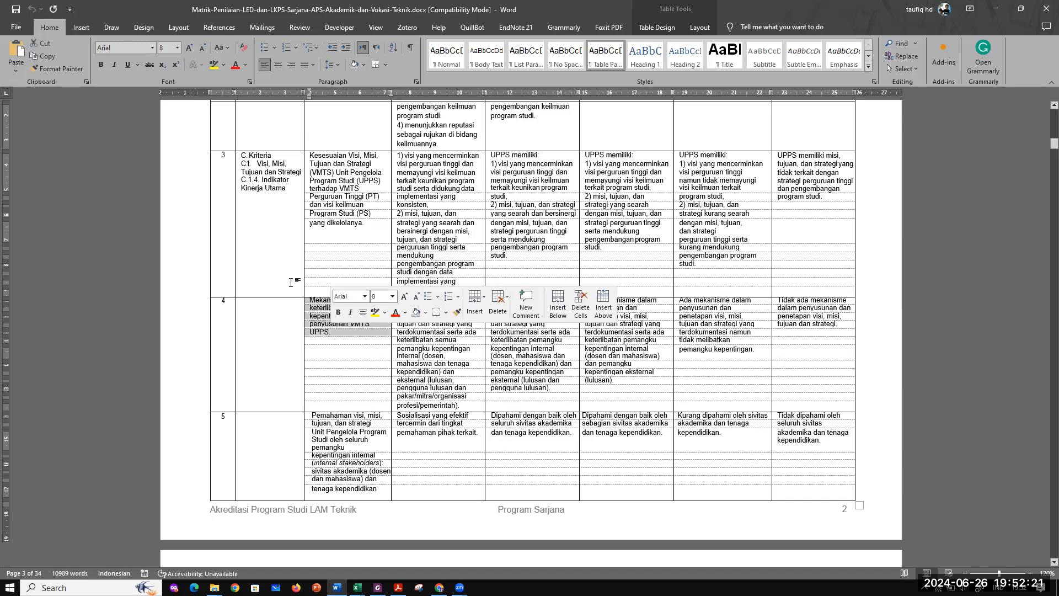
{"action": "left_click", "coordinate": [44, 56]}
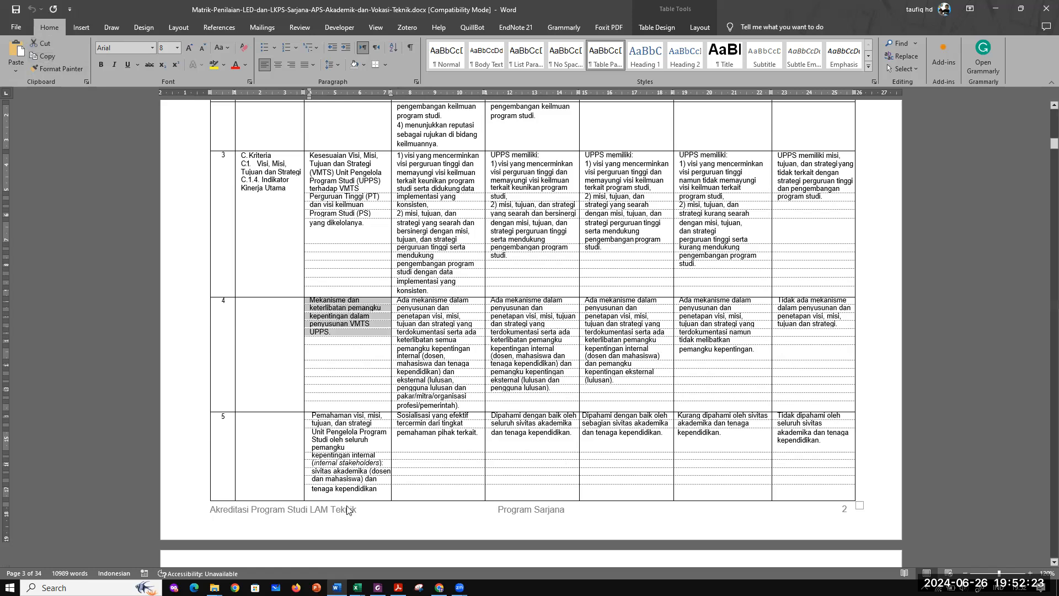
Step: Switch to the Nama Prodi workbook in Excel and paste the copied text into cell B7 as the second Indikator Kinerja
{"action": "left_click", "coordinate": [357, 588]}
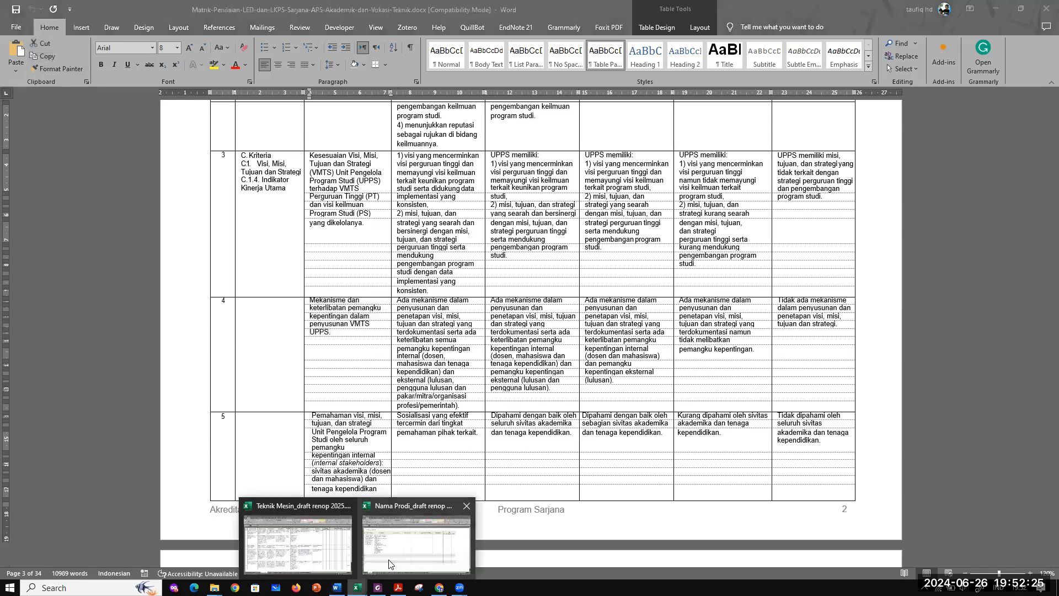
{"action": "left_click", "coordinate": [388, 564]}
{"action": "left_click", "coordinate": [80, 381]}
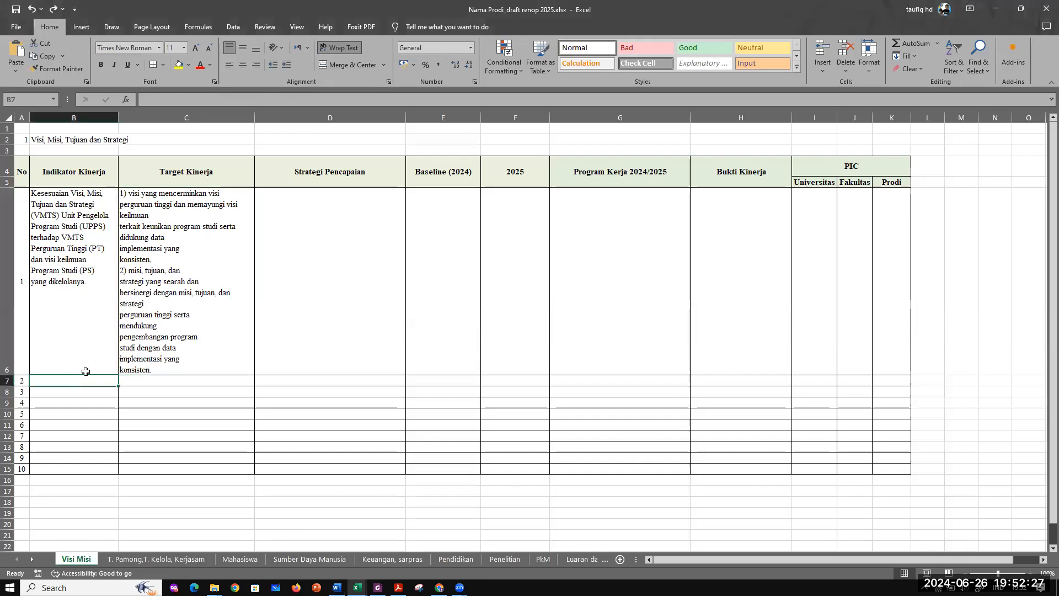
{"action": "left_click", "coordinate": [149, 100]}
{"action": "key", "text": "ctrl+v"}
{"action": "key", "text": "Return"}
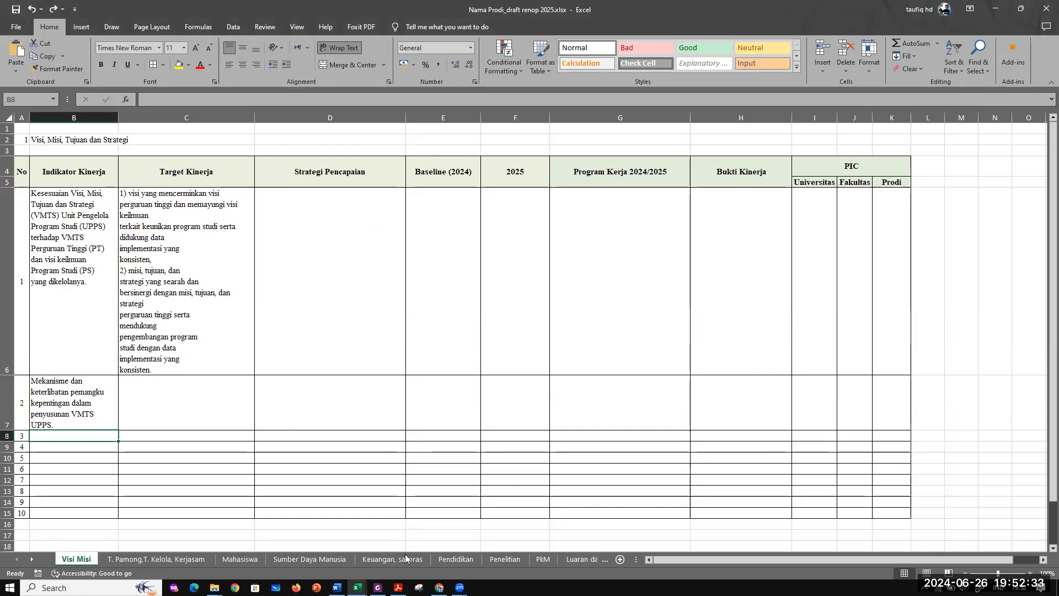
Step: Switch to the assessment matrix in Word and copy the Indikator text of item 5, from "Pemahaman visi, misi" to "tenaga kependidikan"
{"action": "mouse_move", "coordinate": [337, 587]}
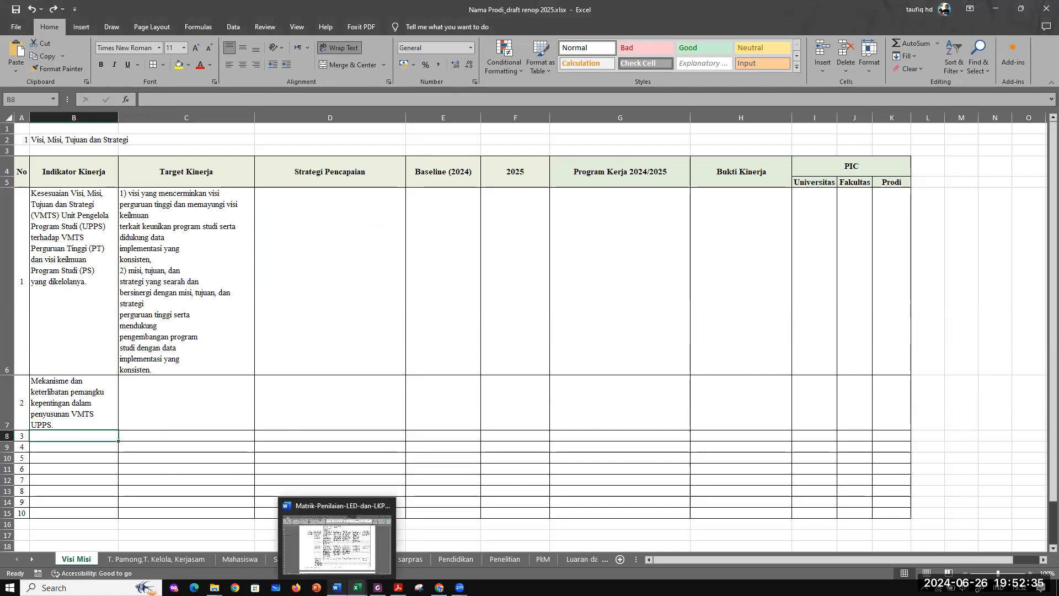
{"action": "left_click", "coordinate": [353, 532]}
{"action": "left_click_drag", "start_coordinate": [313, 415], "coordinate": [375, 488]}
{"action": "scroll", "coordinate": [368, 493], "scroll_direction": "down", "scroll_amount": 1}
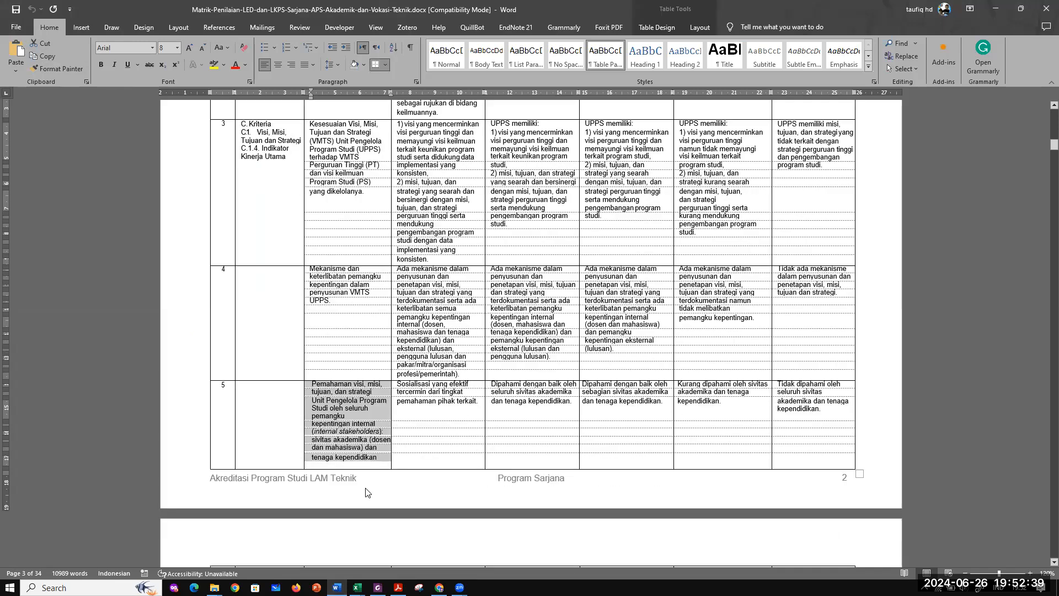
{"action": "scroll", "coordinate": [365, 485], "scroll_direction": "down", "scroll_amount": 4}
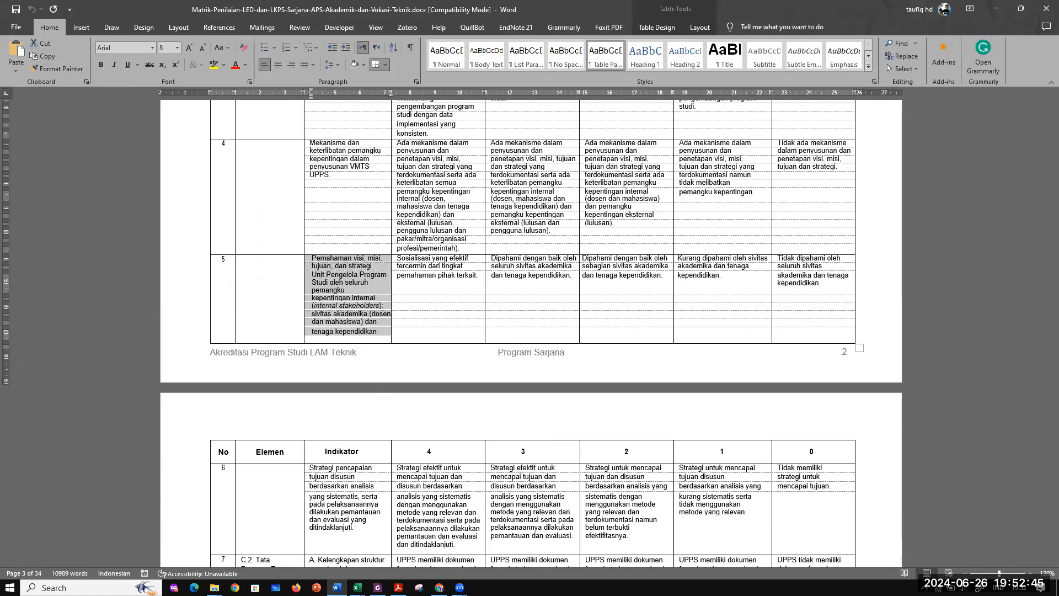
Step: Switch to the Nama Prodi workbook in Excel and paste the copied text into cell B8 as the third Indikator Kinerja
{"action": "left_click", "coordinate": [356, 588]}
{"action": "left_click", "coordinate": [391, 545]}
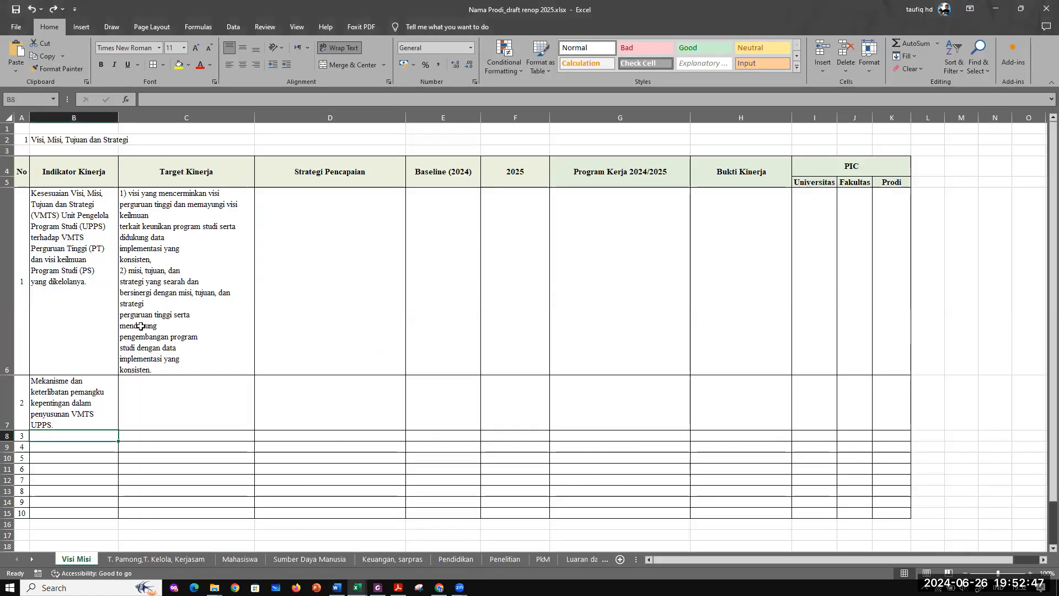
{"action": "key", "text": "ctrl+v"}
{"action": "key", "text": "Return"}
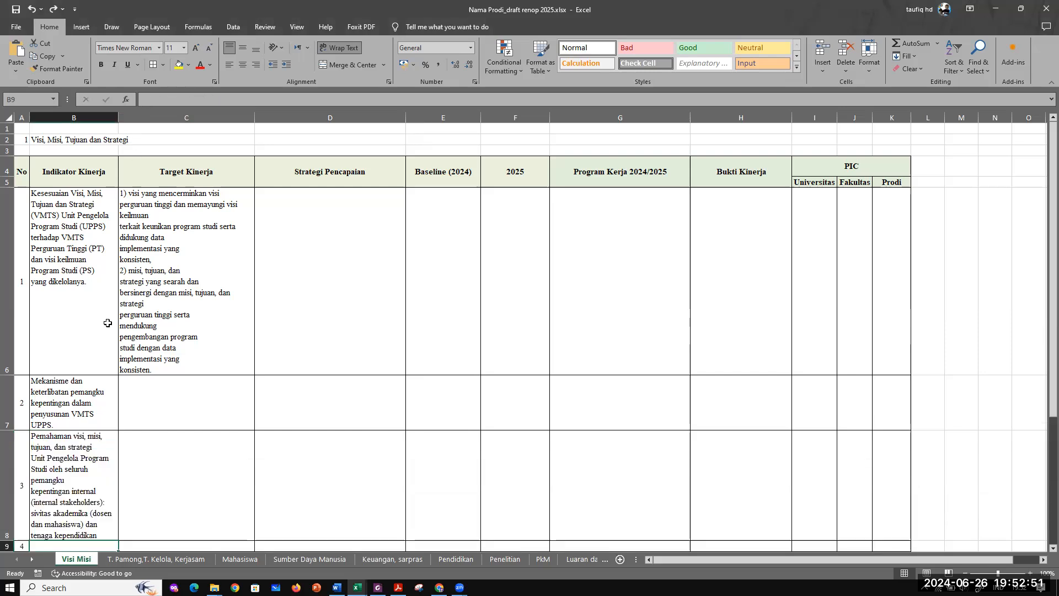
{"action": "scroll", "coordinate": [108, 323], "scroll_direction": "down", "scroll_amount": 3}
{"action": "scroll", "coordinate": [106, 315], "scroll_direction": "up", "scroll_amount": 1}
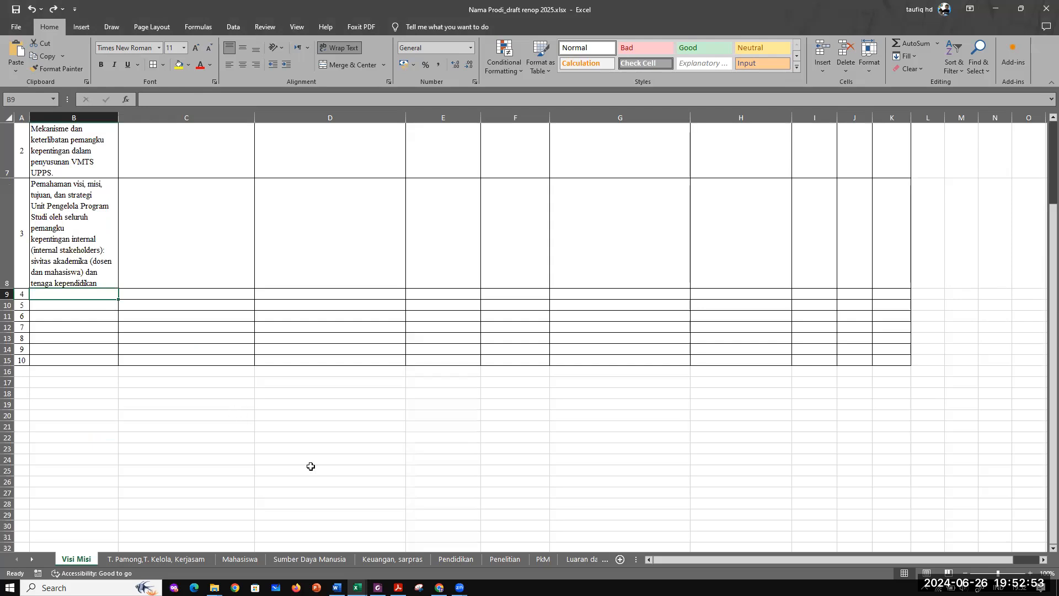
Step: Switch to the assessment matrix in Word and copy the Indikator text of item 6, "Strategi pencapaian tujuan", on the following page
{"action": "left_click", "coordinate": [337, 587]}
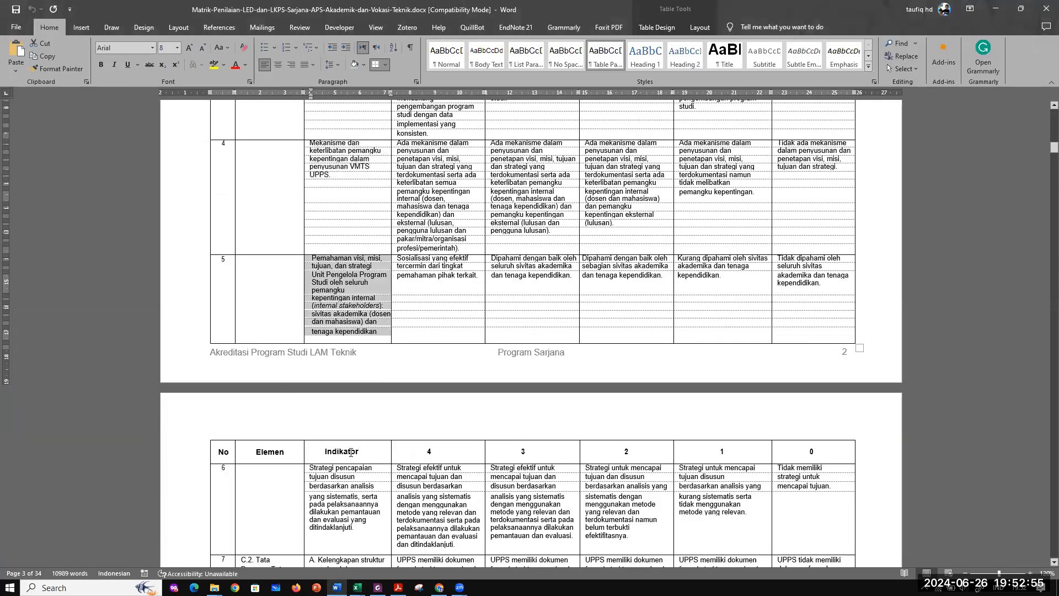
{"action": "scroll", "coordinate": [350, 453], "scroll_direction": "down", "scroll_amount": 5}
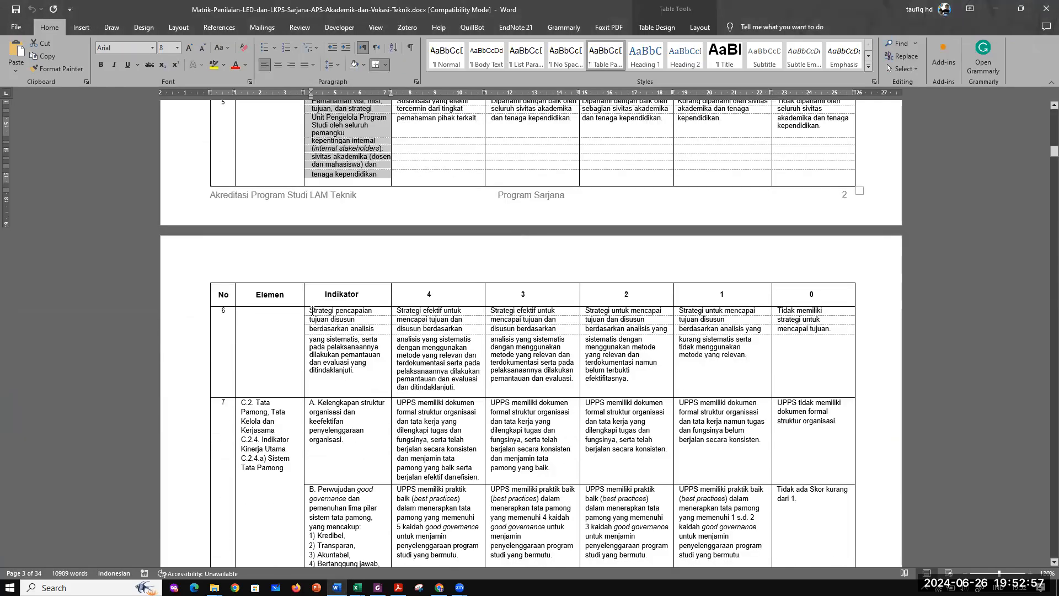
{"action": "left_click_drag", "start_coordinate": [312, 310], "coordinate": [353, 361]}
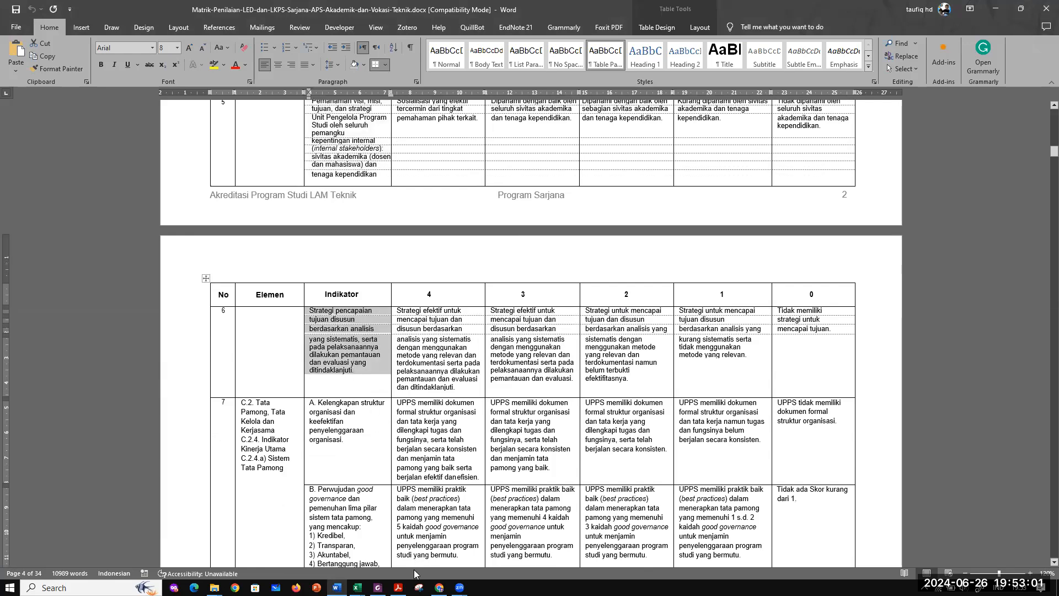
Step: Switch to the Nama Prodi workbook in Excel and paste the copied text into cell B9 as the fourth Indikator Kinerja
{"action": "left_click", "coordinate": [356, 588]}
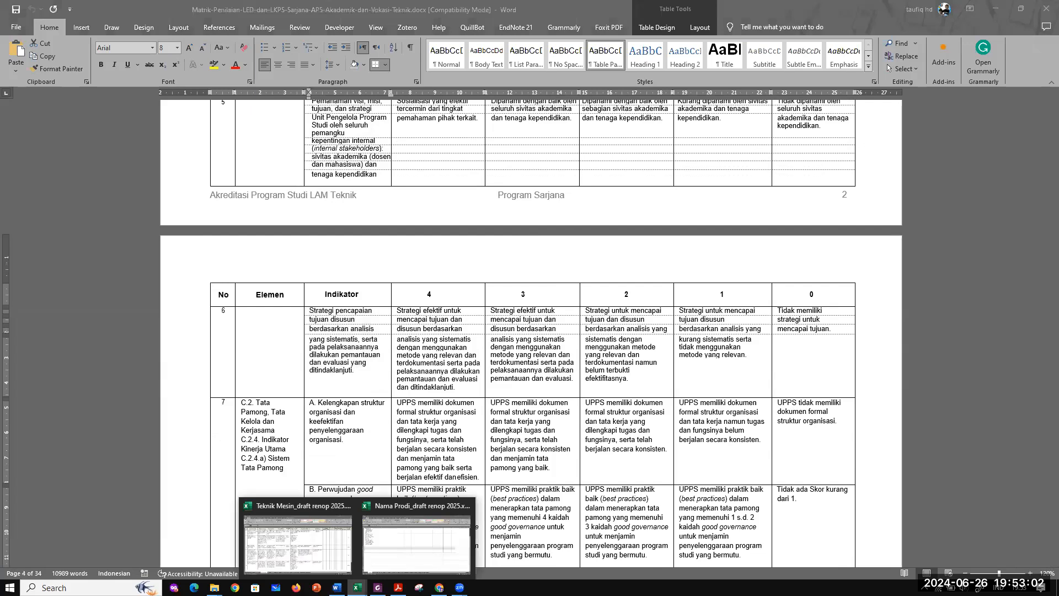
{"action": "left_click", "coordinate": [397, 548]}
{"action": "left_click", "coordinate": [155, 102]}
{"action": "key", "text": "ctrl+v"}
{"action": "key", "text": "Return"}
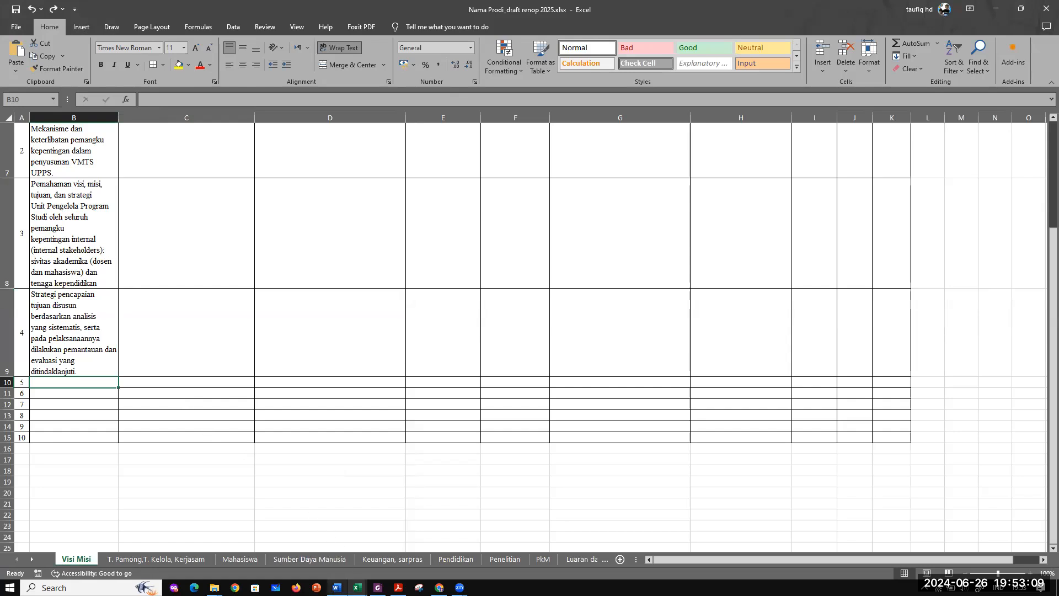
Step: Compare the indicators of the assessment matrix in Word with the Indikator Kinerja entries in the Nama Prodi workbook in Excel
{"action": "left_click", "coordinate": [337, 587]}
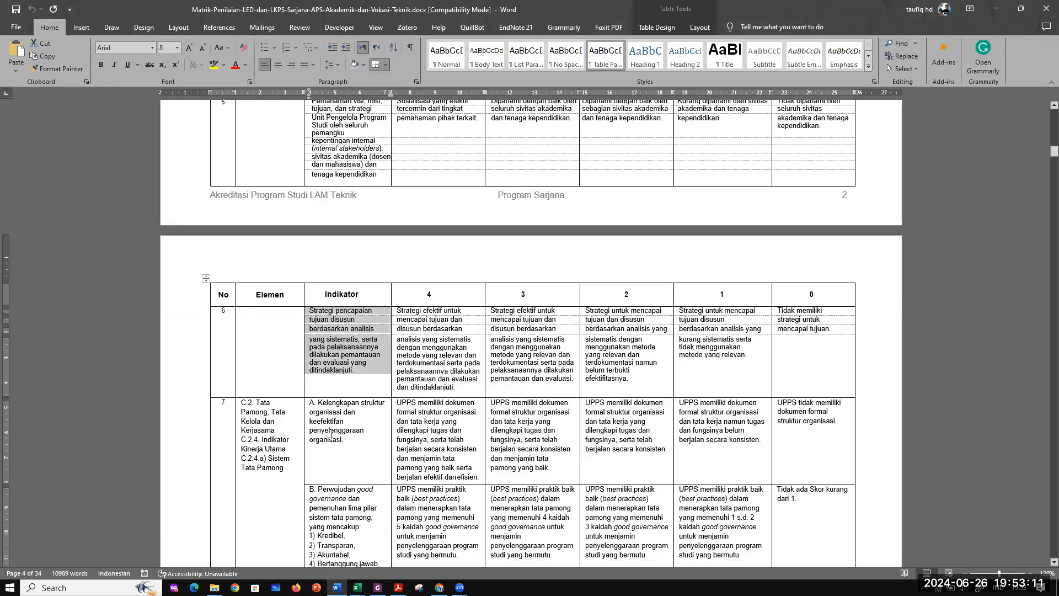
{"action": "scroll", "coordinate": [349, 348], "scroll_direction": "up", "scroll_amount": 1}
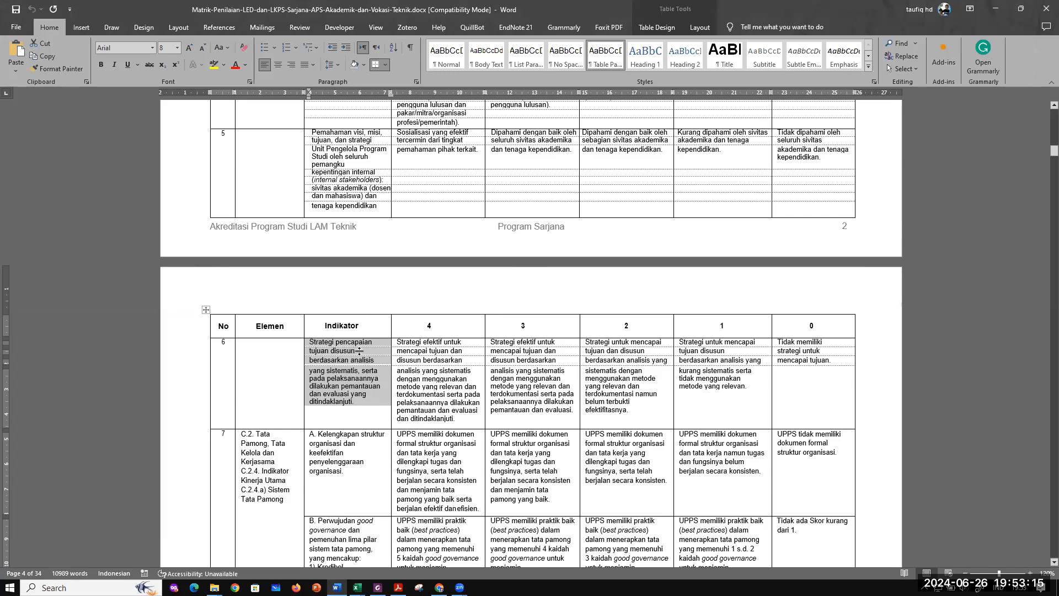
{"action": "scroll", "coordinate": [359, 350], "scroll_direction": "up", "scroll_amount": 1}
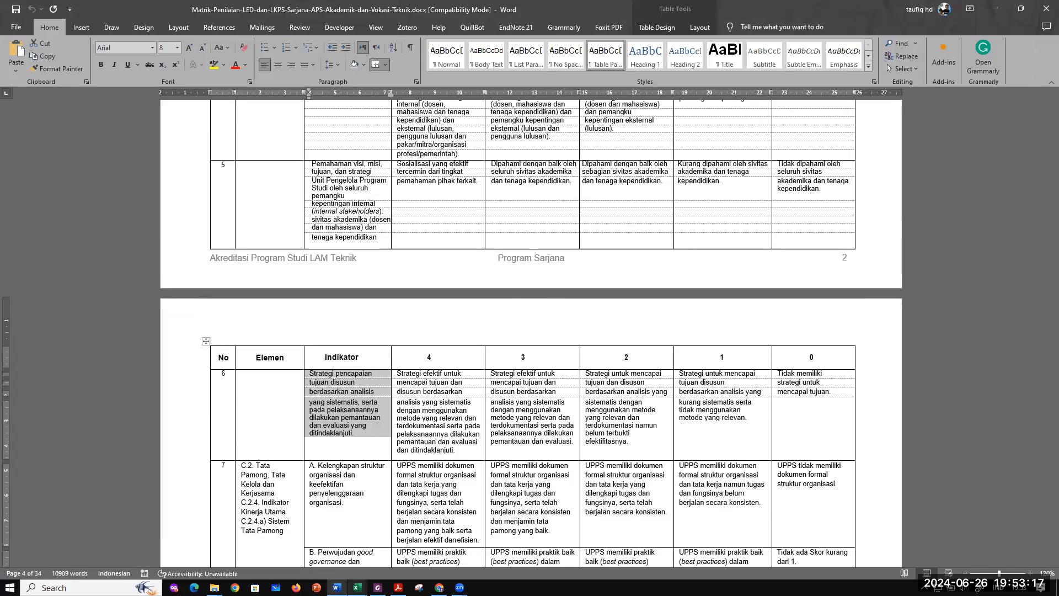
{"action": "left_click", "coordinate": [416, 549]}
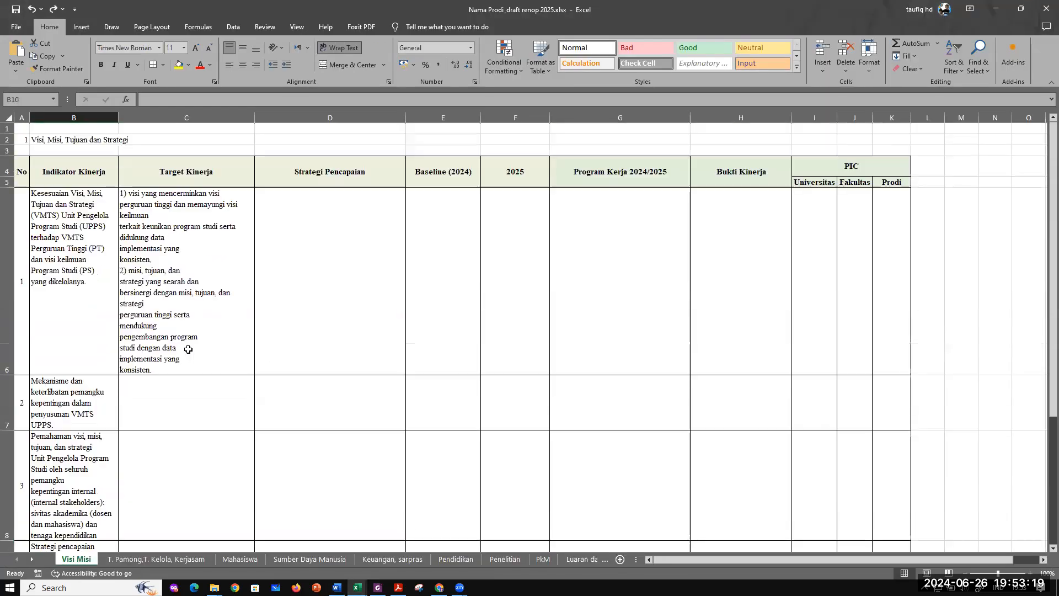
{"action": "scroll", "coordinate": [188, 349], "scroll_direction": "down", "scroll_amount": 1}
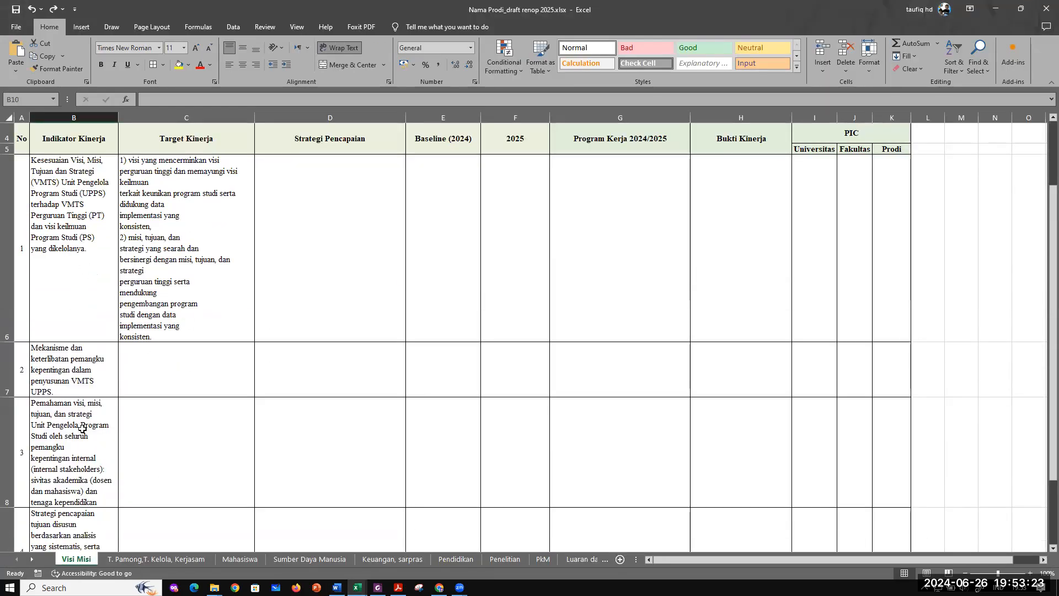
{"action": "scroll", "coordinate": [72, 421], "scroll_direction": "down", "scroll_amount": 1}
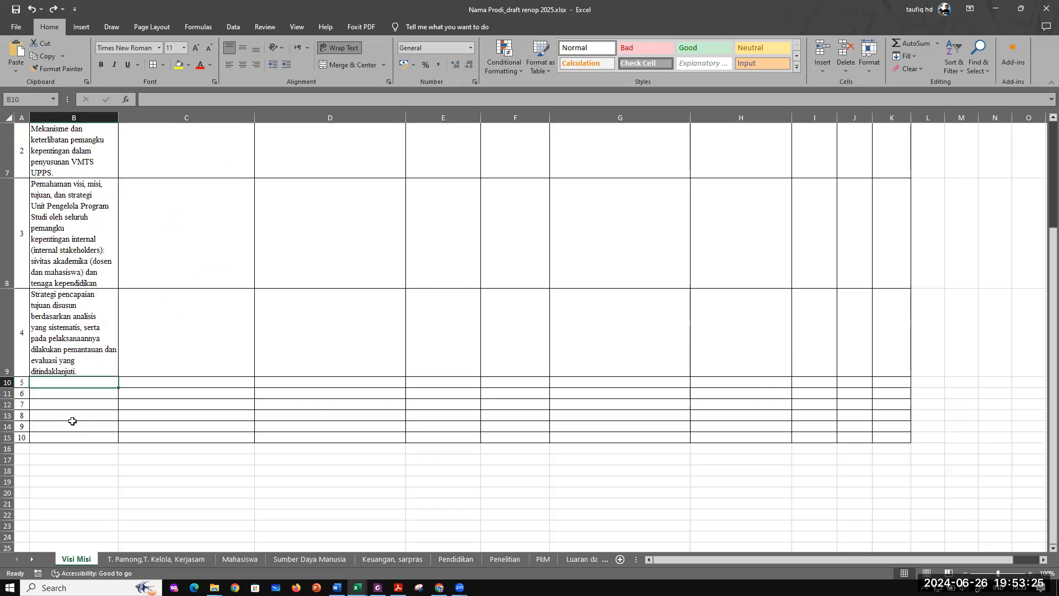
{"action": "scroll", "coordinate": [72, 421], "scroll_direction": "up", "scroll_amount": 1}
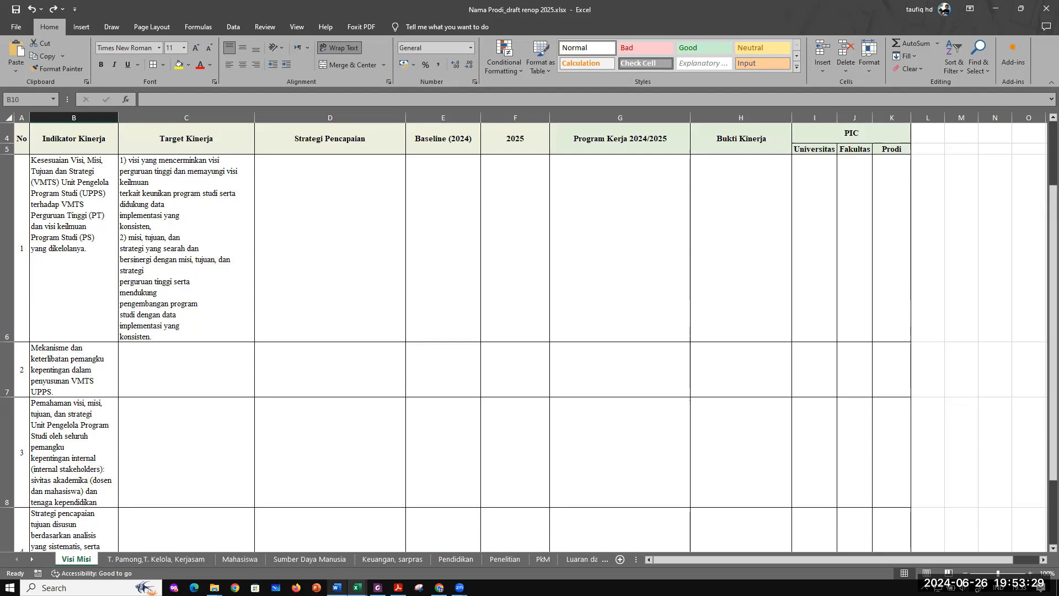
Step: Switch to the assessment matrix in Word and copy the full score 4 description of item 4
{"action": "left_click", "coordinate": [337, 587]}
{"action": "scroll", "coordinate": [410, 344], "scroll_direction": "up", "scroll_amount": 10}
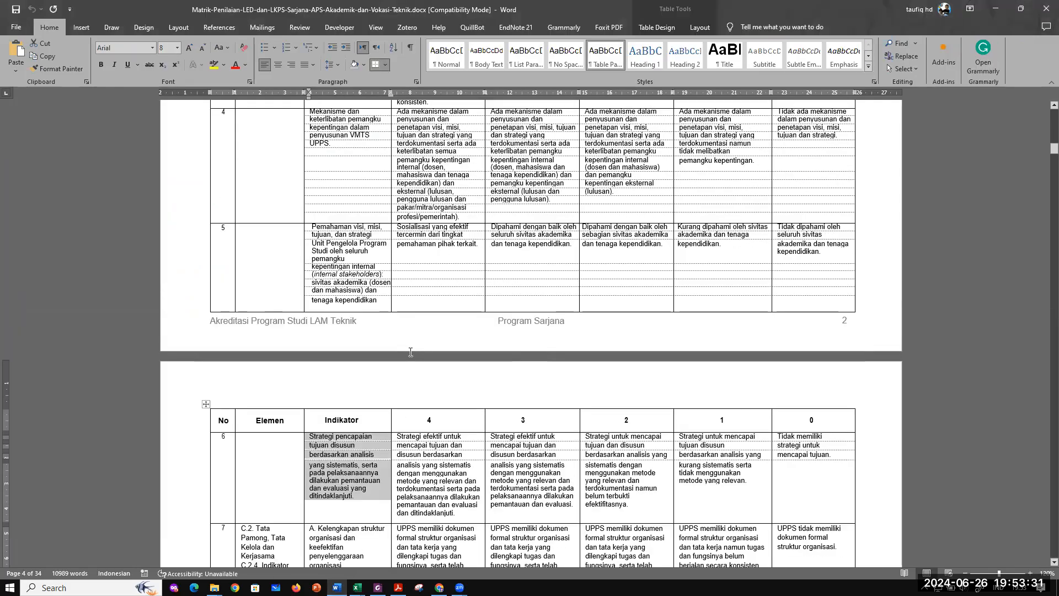
{"action": "scroll", "coordinate": [414, 362], "scroll_direction": "down", "scroll_amount": 2}
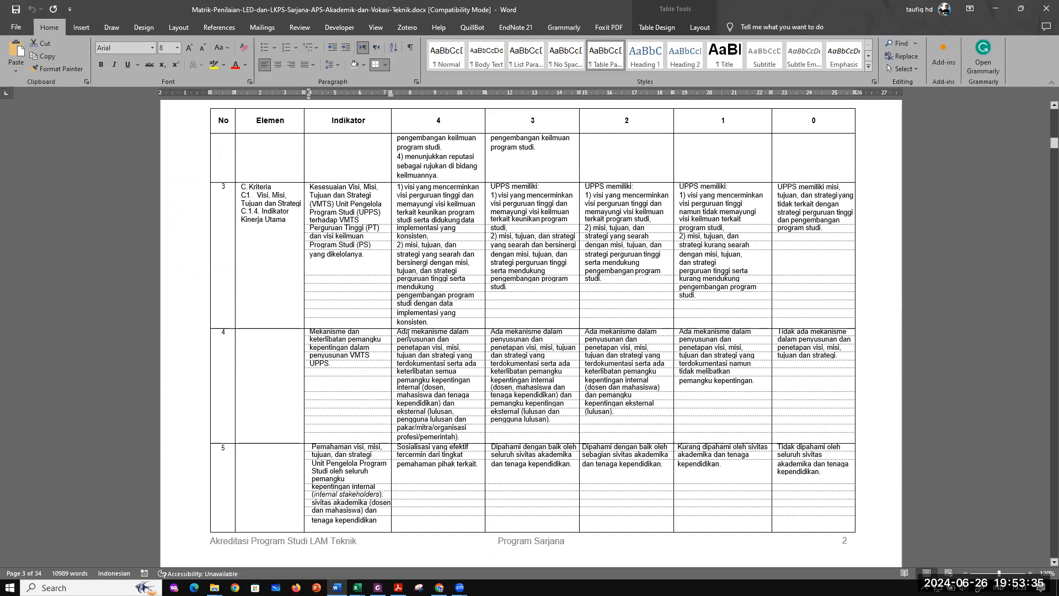
{"action": "left_click_drag", "start_coordinate": [398, 332], "coordinate": [466, 442]}
{"action": "key", "text": "ctrl+c"}
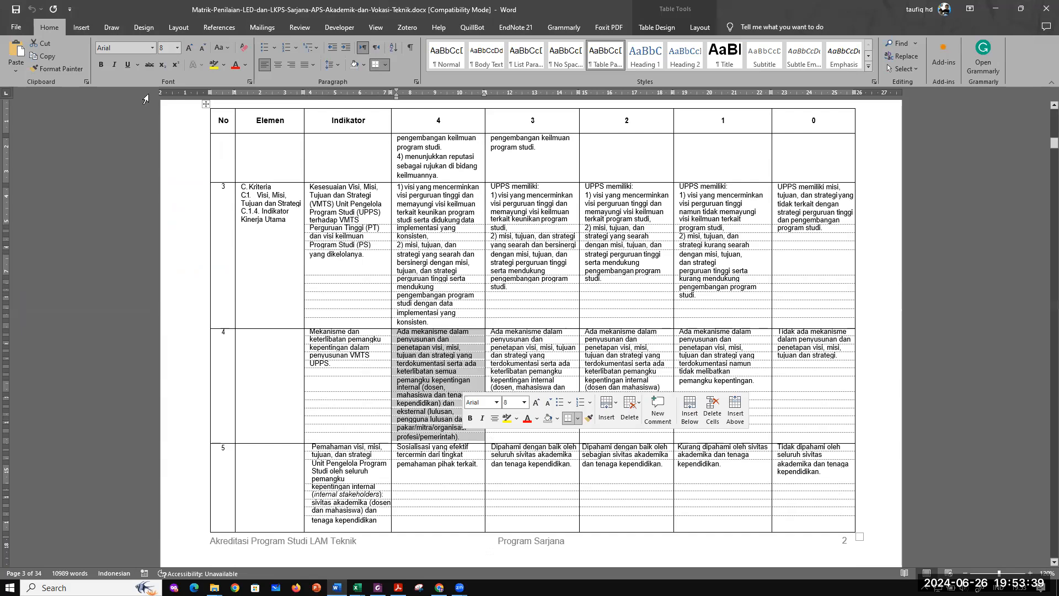
Step: Switch to the Nama Prodi workbook in Excel and paste the copied item 4 description into cell C7 as the second Target Kinerja
{"action": "left_click", "coordinate": [55, 70]}
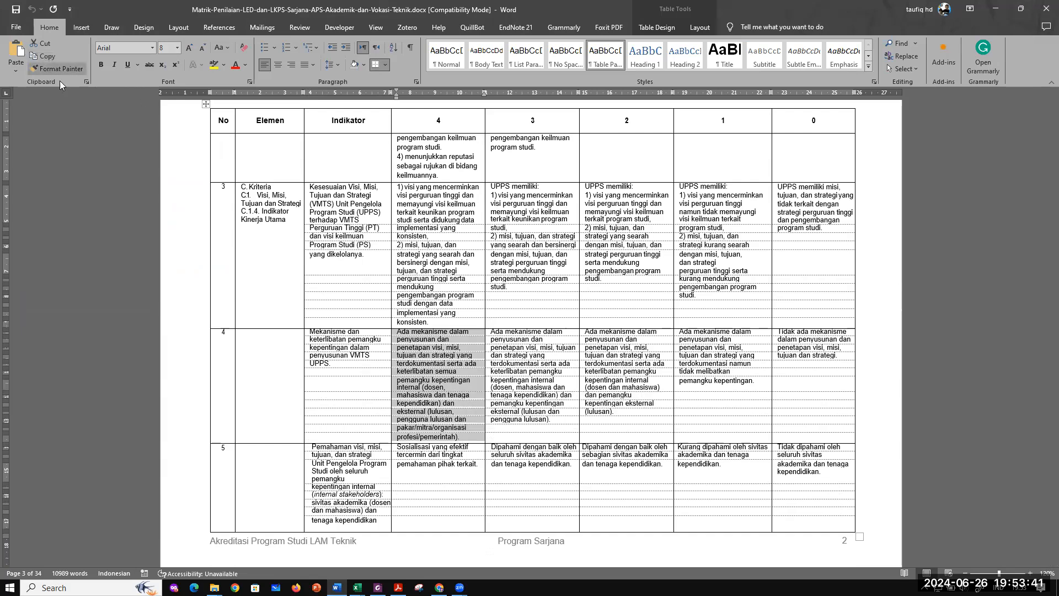
{"action": "left_click", "coordinate": [357, 588]}
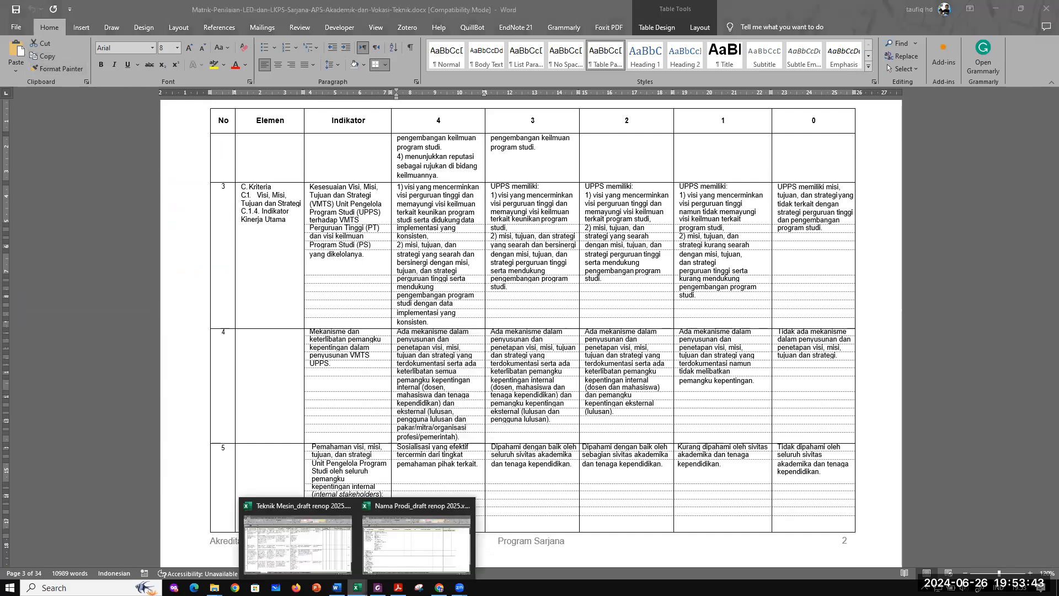
{"action": "left_click", "coordinate": [415, 543]}
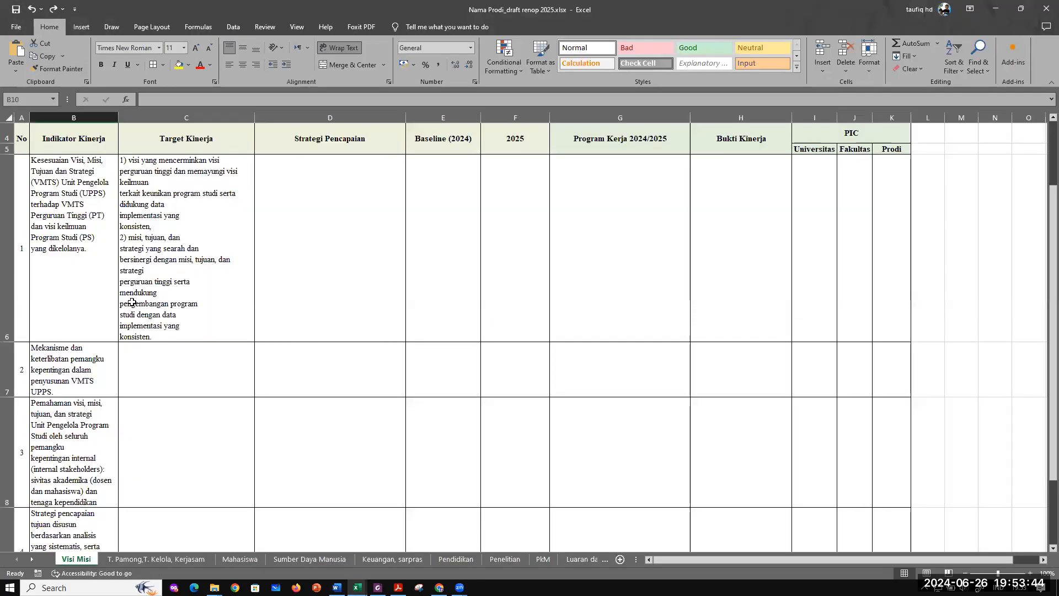
{"action": "left_click", "coordinate": [176, 373]}
{"action": "left_click", "coordinate": [159, 98]}
{"action": "key", "text": "ctrl+v"}
{"action": "key", "text": "Return"}
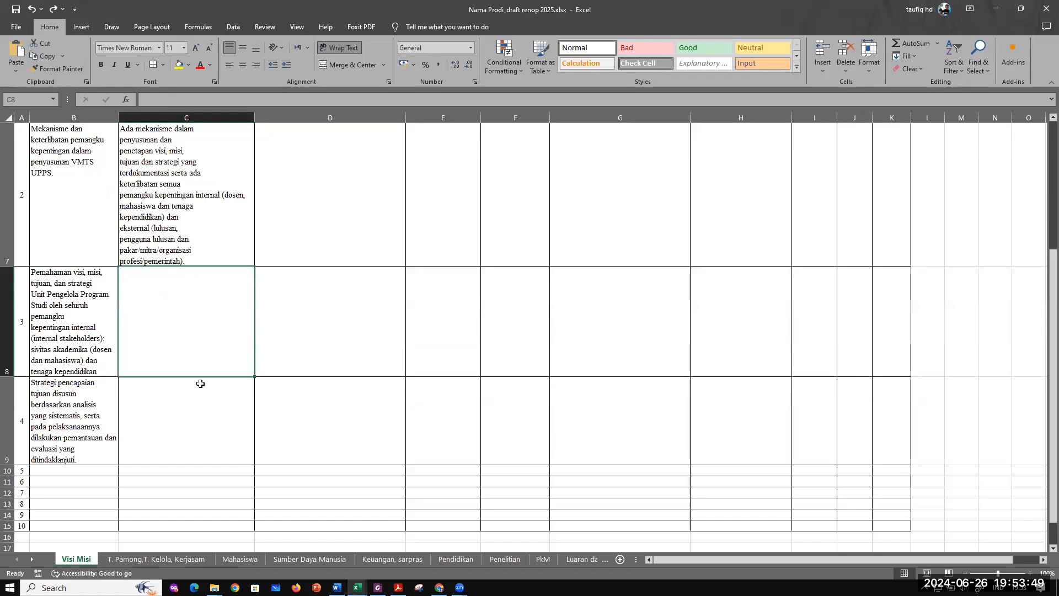
{"action": "scroll", "coordinate": [204, 381], "scroll_direction": "up", "scroll_amount": 1}
{"action": "scroll", "coordinate": [239, 433], "scroll_direction": "down", "scroll_amount": 1}
Step: Switch to the assessment matrix in Word and copy the score 4 description of item 5, "Sosialisasi yang efektif"
{"action": "left_click", "coordinate": [336, 588]}
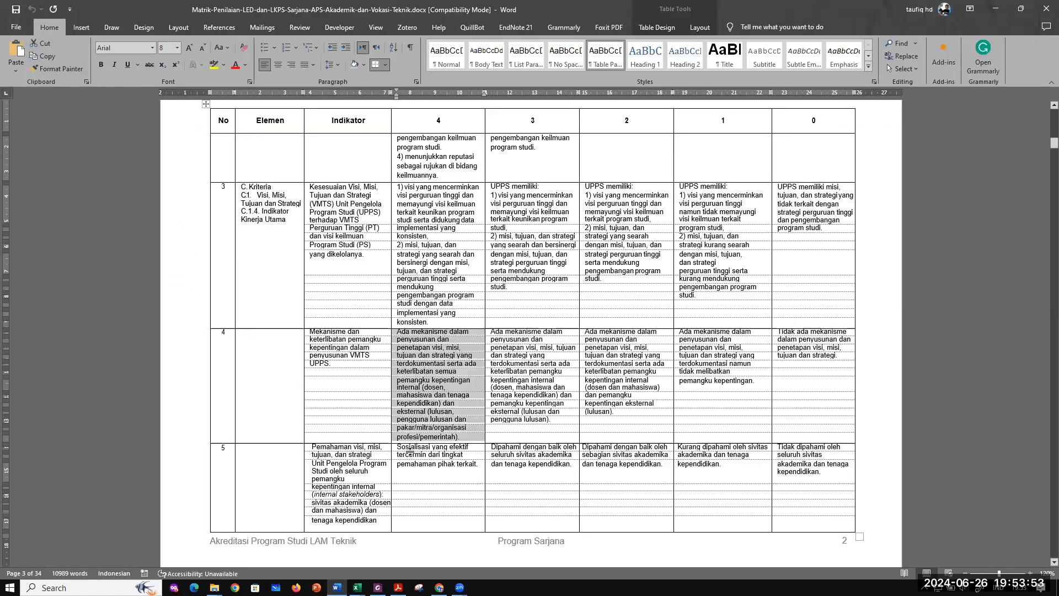
{"action": "left_click_drag", "start_coordinate": [397, 447], "coordinate": [470, 467]}
{"action": "key", "text": "ctrl+c"}
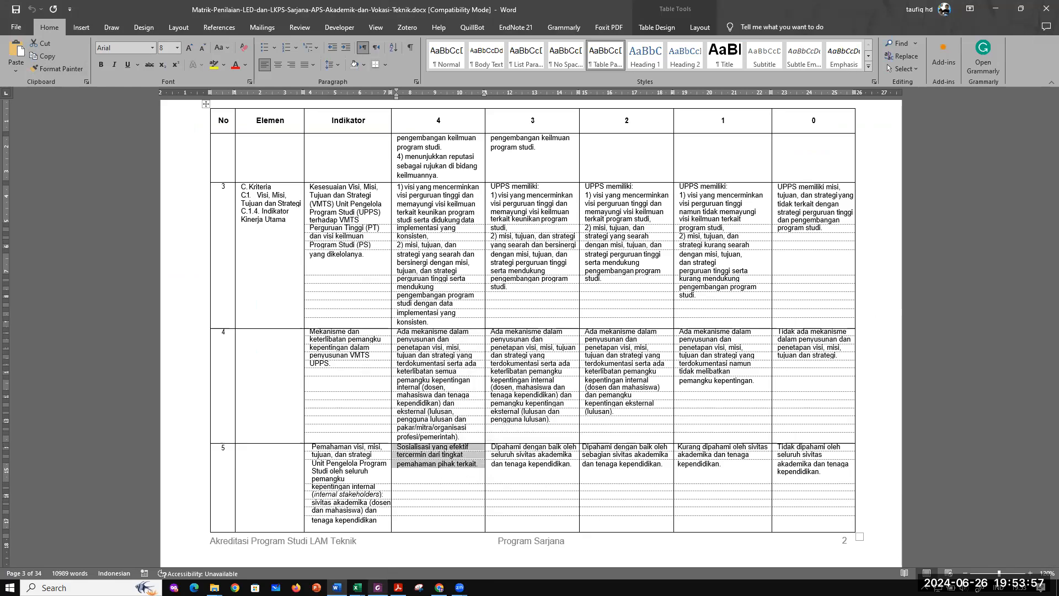
Step: Switch to the Nama Prodi workbook in Excel and paste the copied item 5 description into cell C8 as the third Target Kinerja
{"action": "left_click", "coordinate": [356, 587]}
{"action": "left_click", "coordinate": [419, 543]}
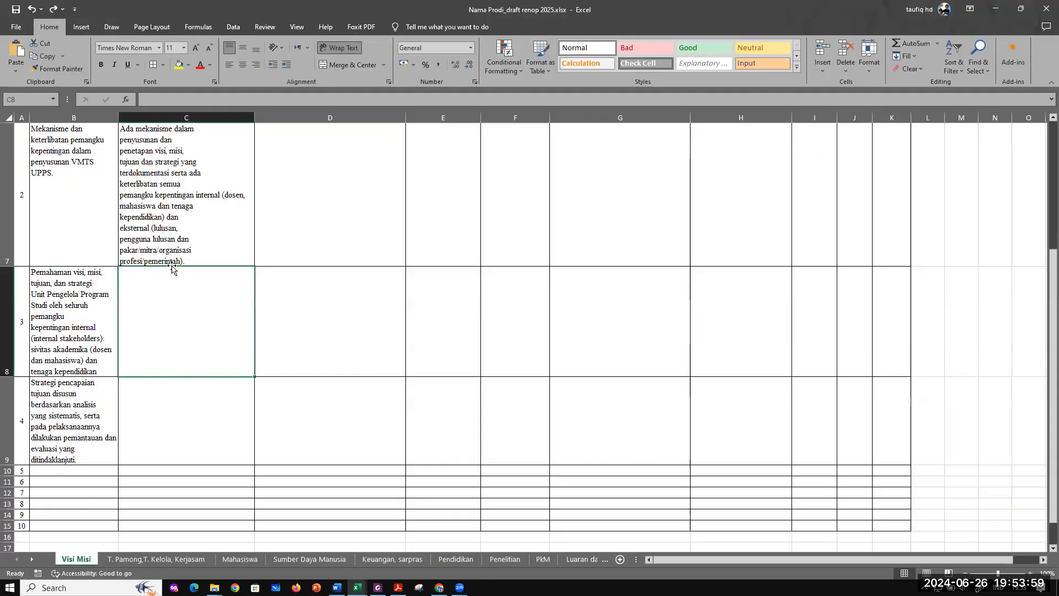
{"action": "key", "text": "ctrl+v"}
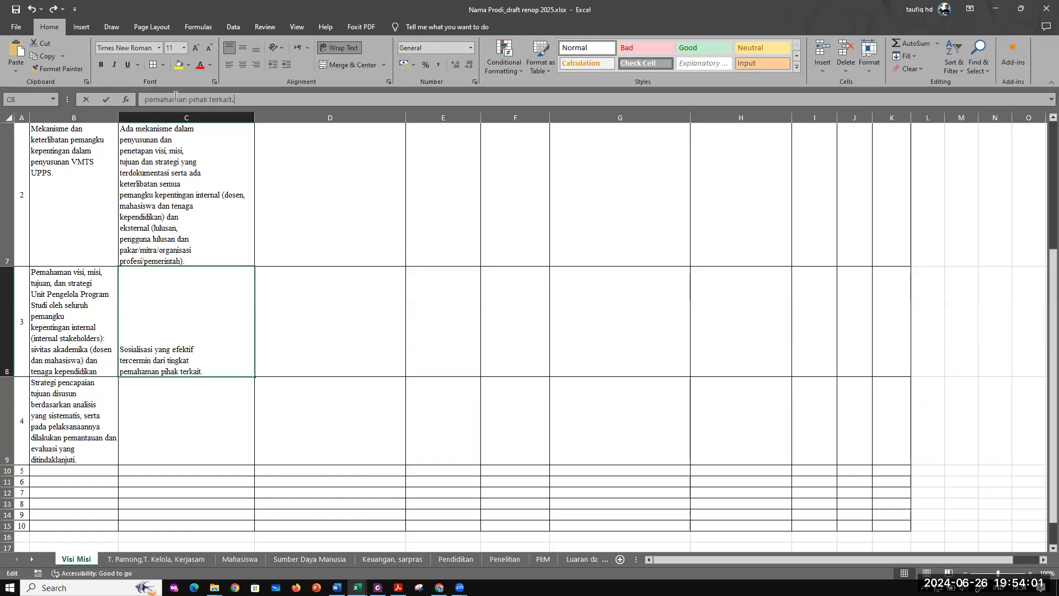
{"action": "key", "text": "Return"}
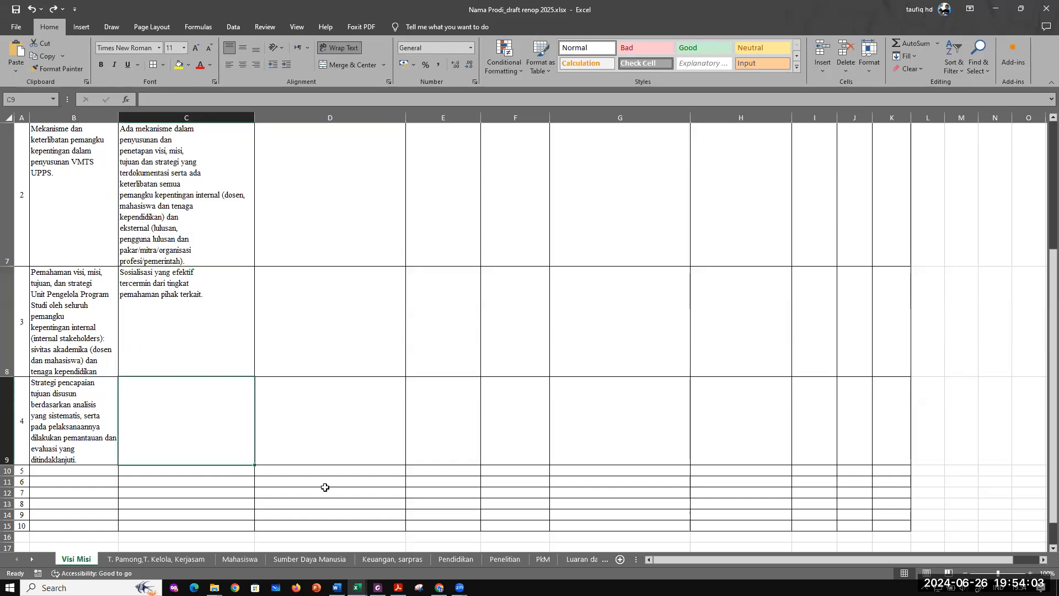
Step: Switch to the assessment matrix in Word and copy the full score 4 description of item 6 on the following page
{"action": "left_click", "coordinate": [338, 586]}
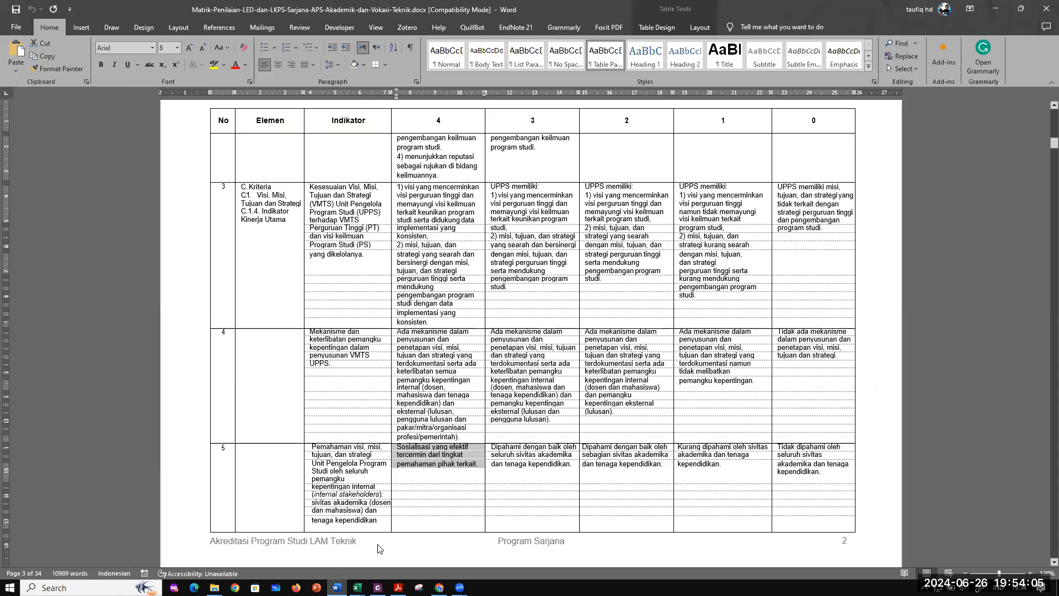
{"action": "scroll", "coordinate": [417, 488], "scroll_direction": "down", "scroll_amount": 5}
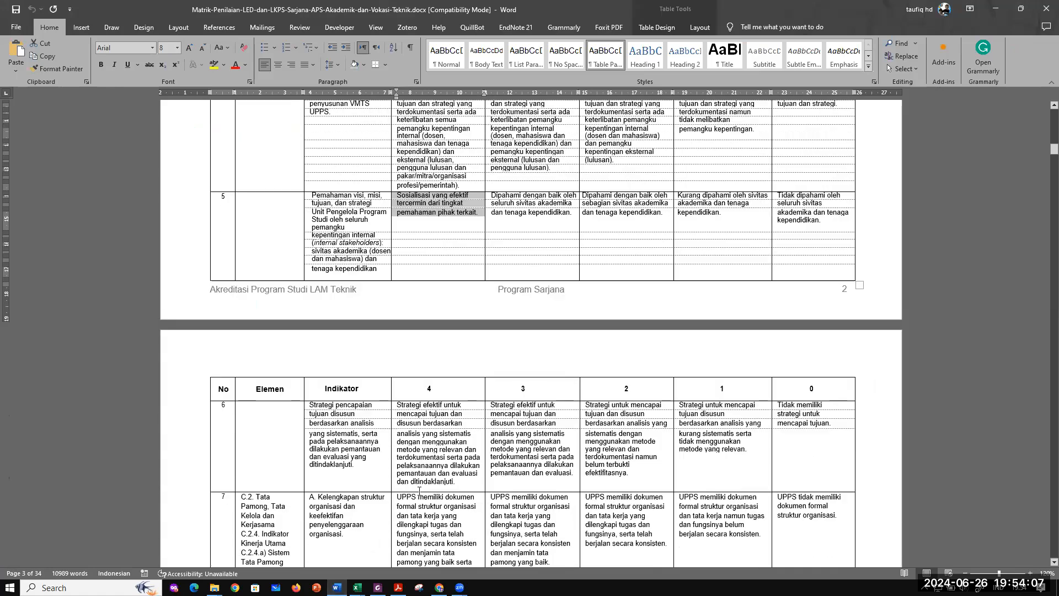
{"action": "left_click_drag", "start_coordinate": [399, 375], "coordinate": [411, 452]}
{"action": "key", "text": "ctrl+c"}
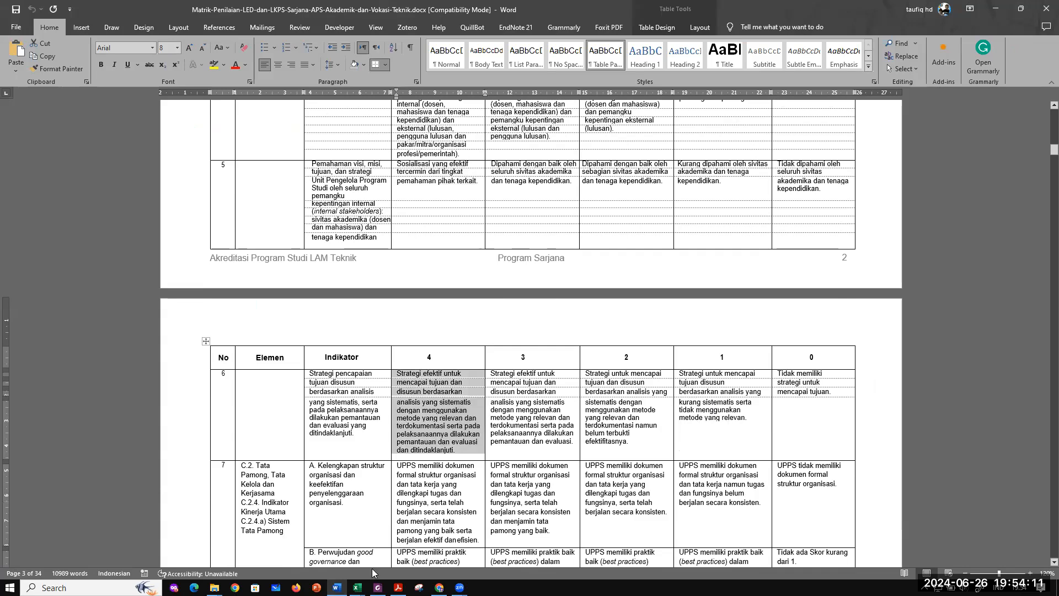
Step: Switch to the Nama Prodi workbook in Excel and paste the copied item 6 description into cell C9 as the fourth Target Kinerja
{"action": "left_click", "coordinate": [357, 587]}
{"action": "left_click", "coordinate": [410, 534]}
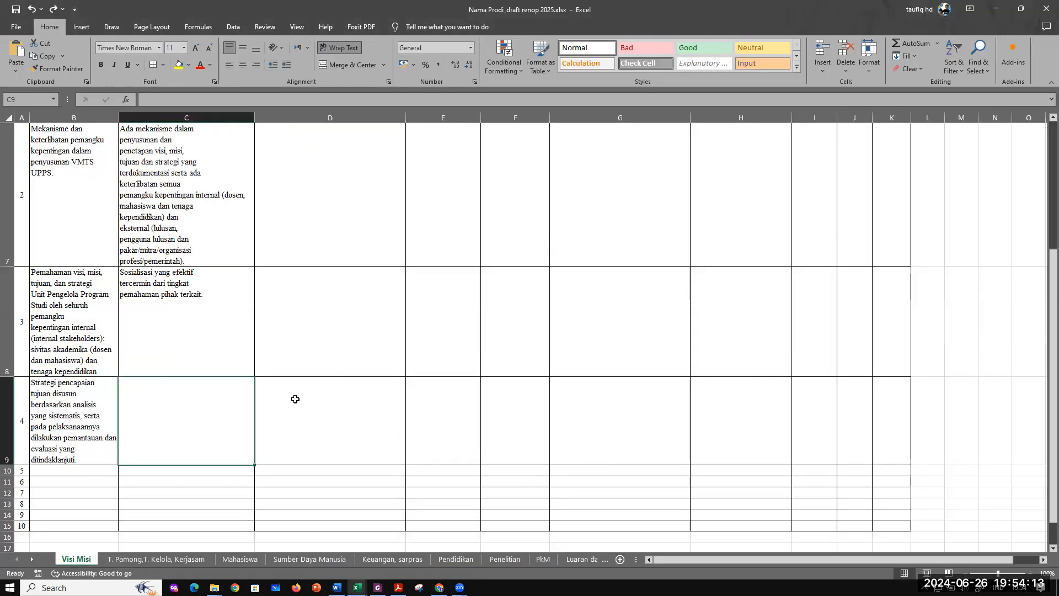
{"action": "left_click", "coordinate": [169, 103]}
{"action": "key", "text": "ctrl+v"}
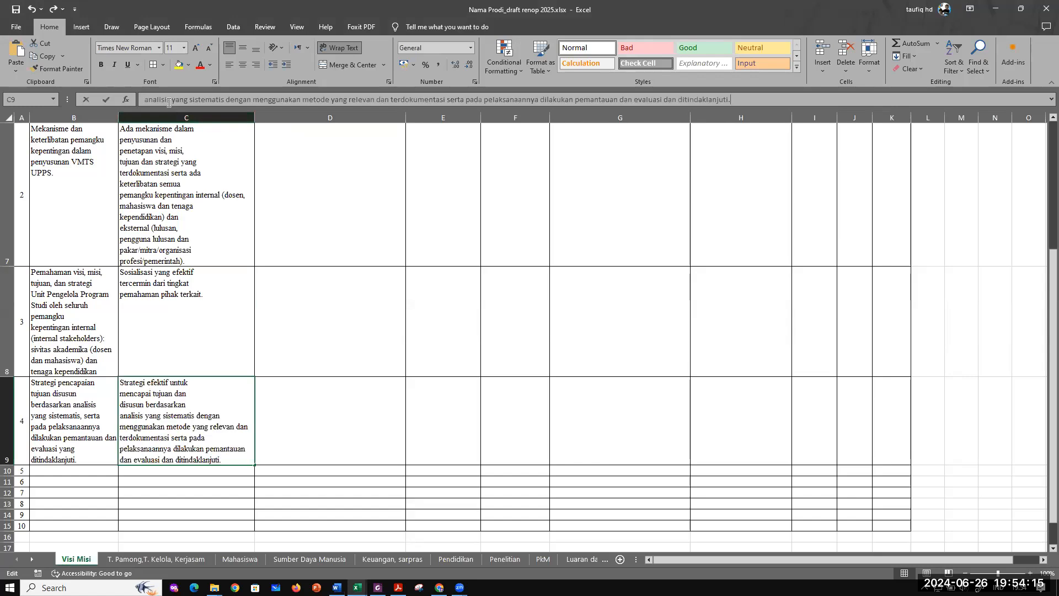
{"action": "left_click", "coordinate": [328, 348]}
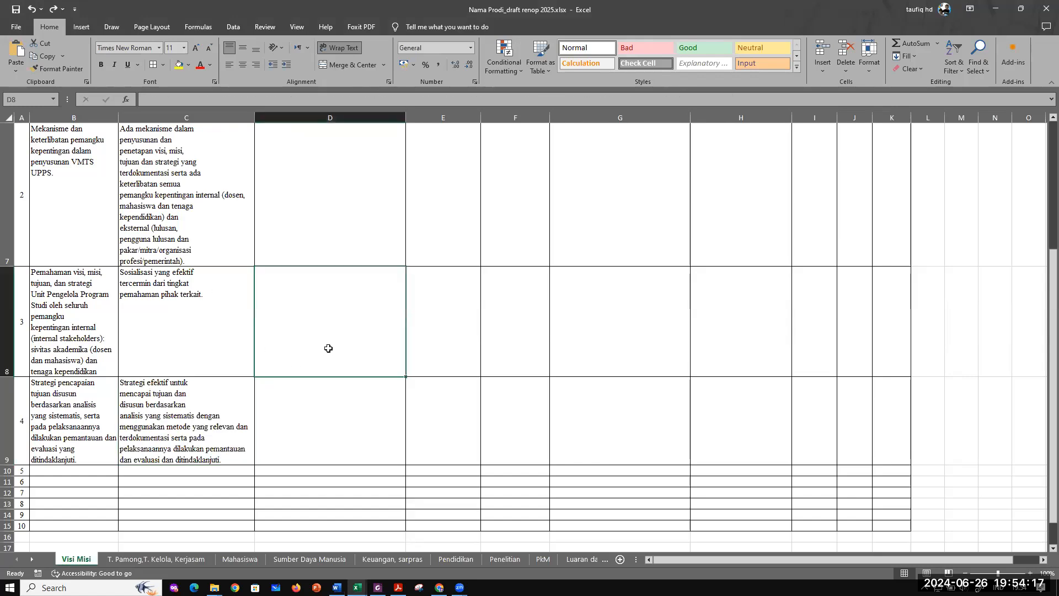
{"action": "scroll", "coordinate": [328, 348], "scroll_direction": "up", "scroll_amount": 2}
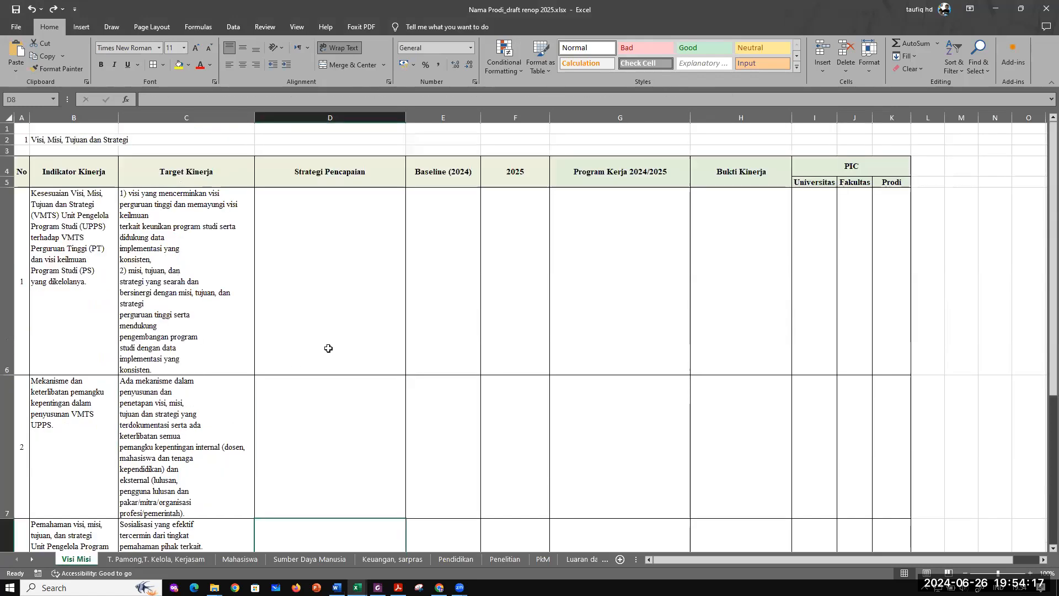
{"action": "left_click", "coordinate": [63, 181]}
{"action": "left_click", "coordinate": [177, 167]}
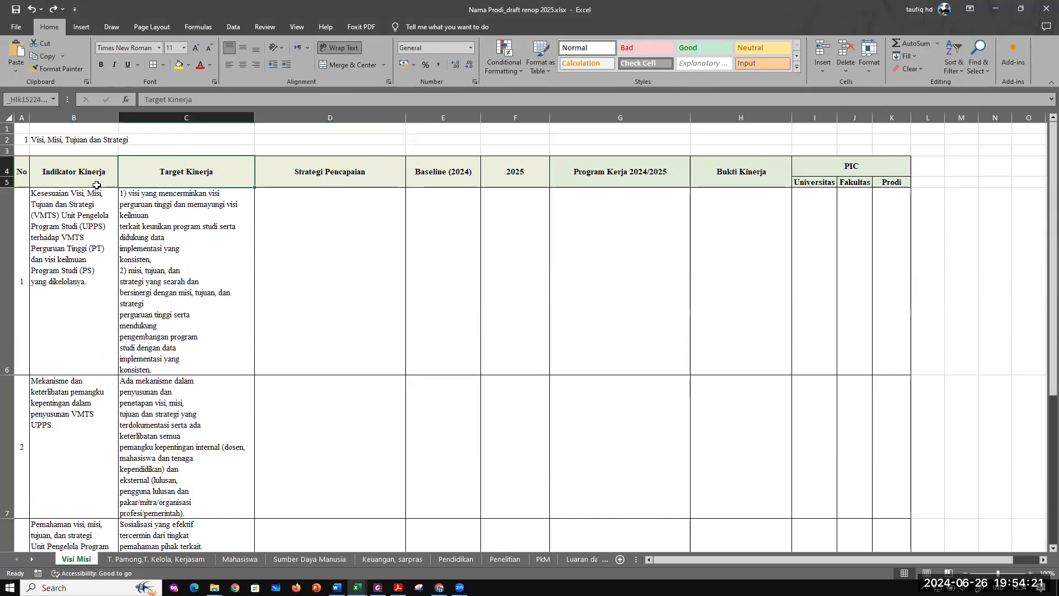
{"action": "left_click", "coordinate": [175, 222]}
{"action": "left_click", "coordinate": [85, 228]}
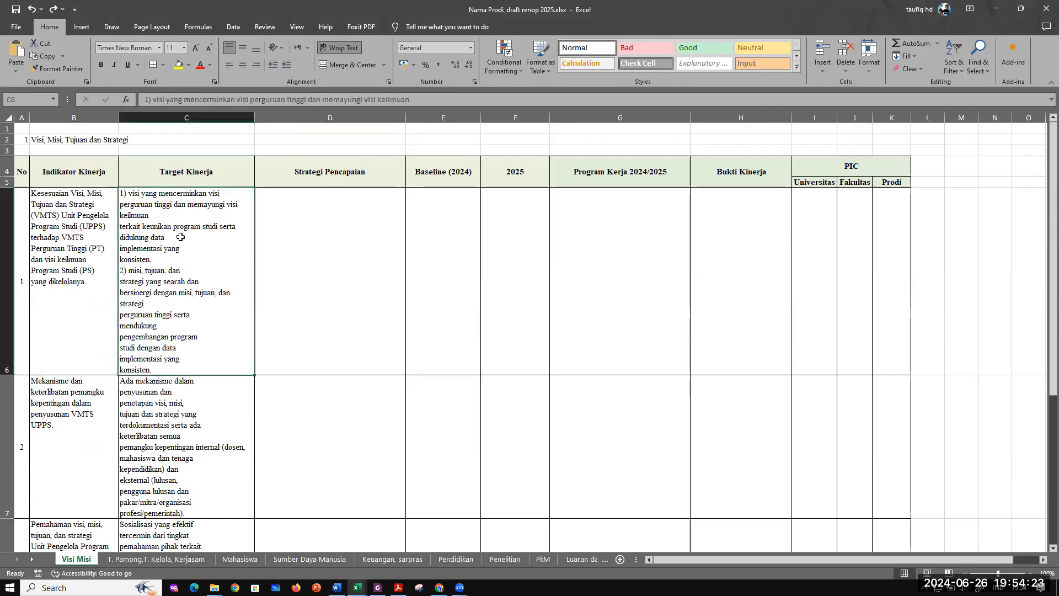
Step: Select cell D6 in the Nama Prodi workbook, and copy the first Strategi Pencapaian, cell D3, from the Teknik Mesin workbook
{"action": "left_click", "coordinate": [344, 212]}
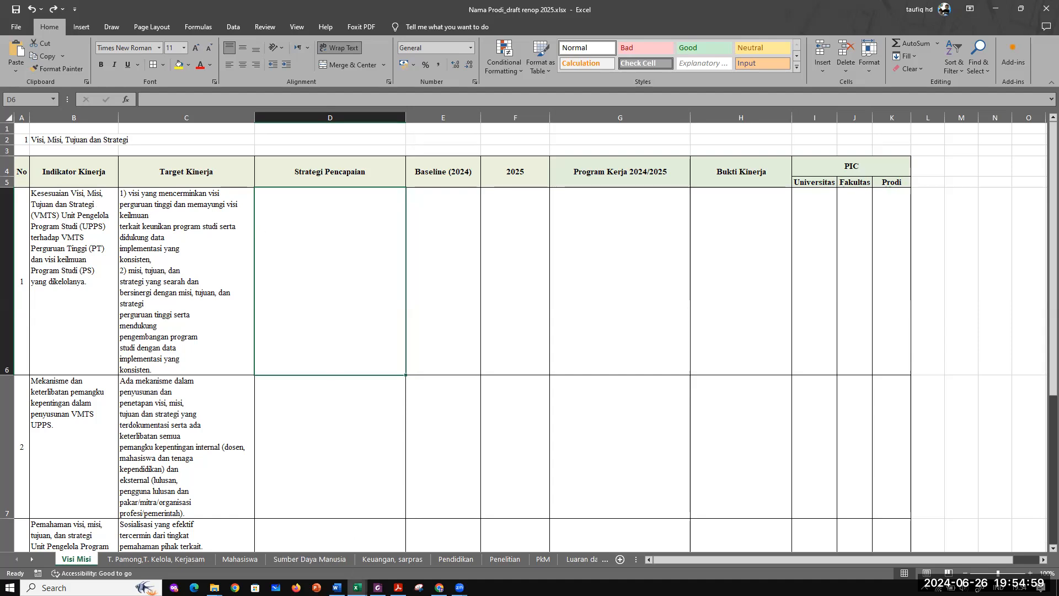
{"action": "mouse_move", "coordinate": [357, 588]}
{"action": "left_click", "coordinate": [310, 550]}
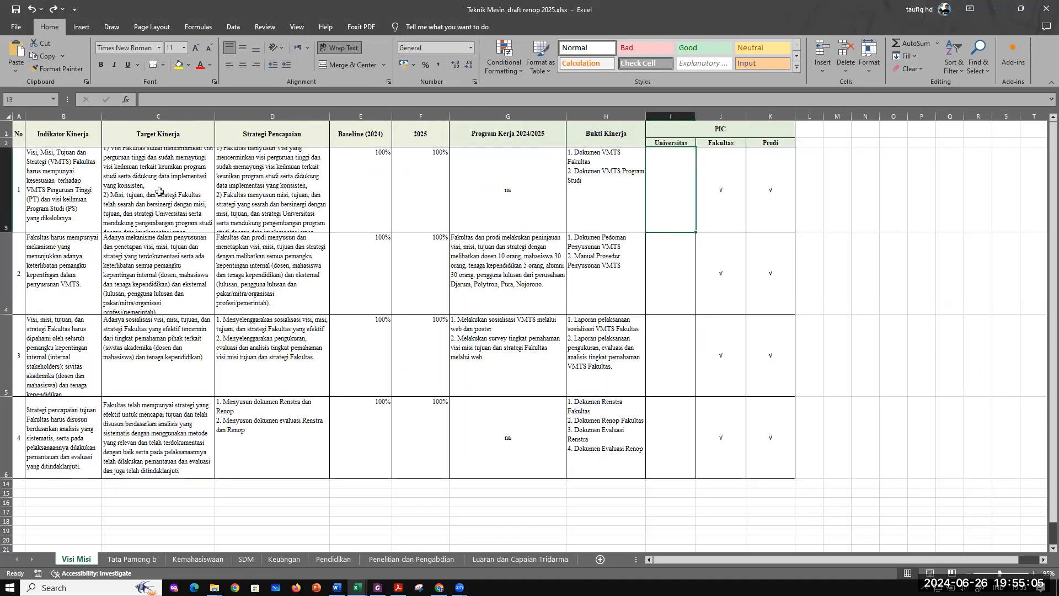
{"action": "left_click", "coordinate": [279, 191]}
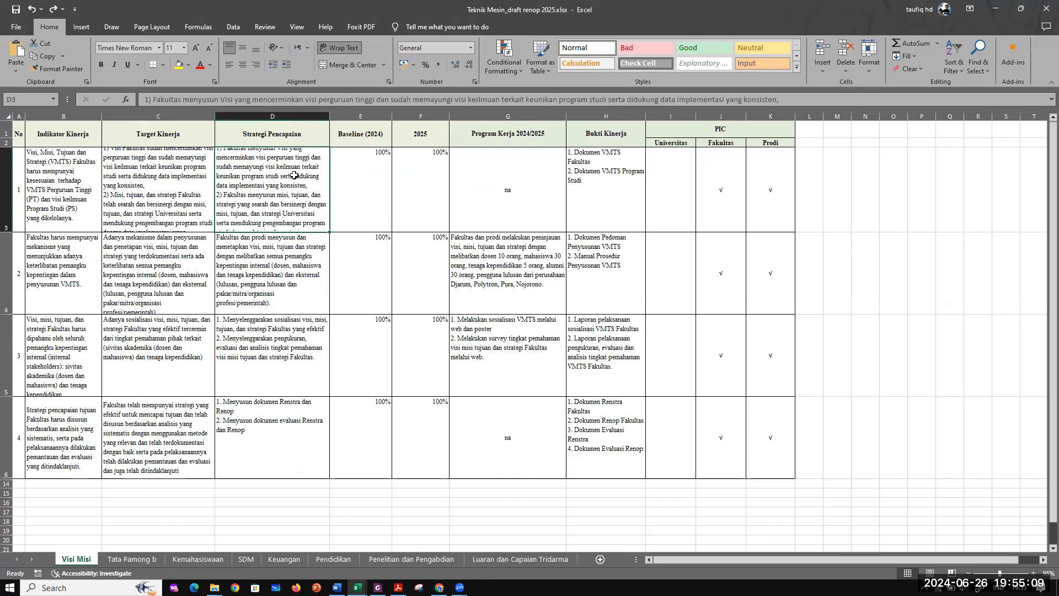
{"action": "key", "text": "ctrl+c"}
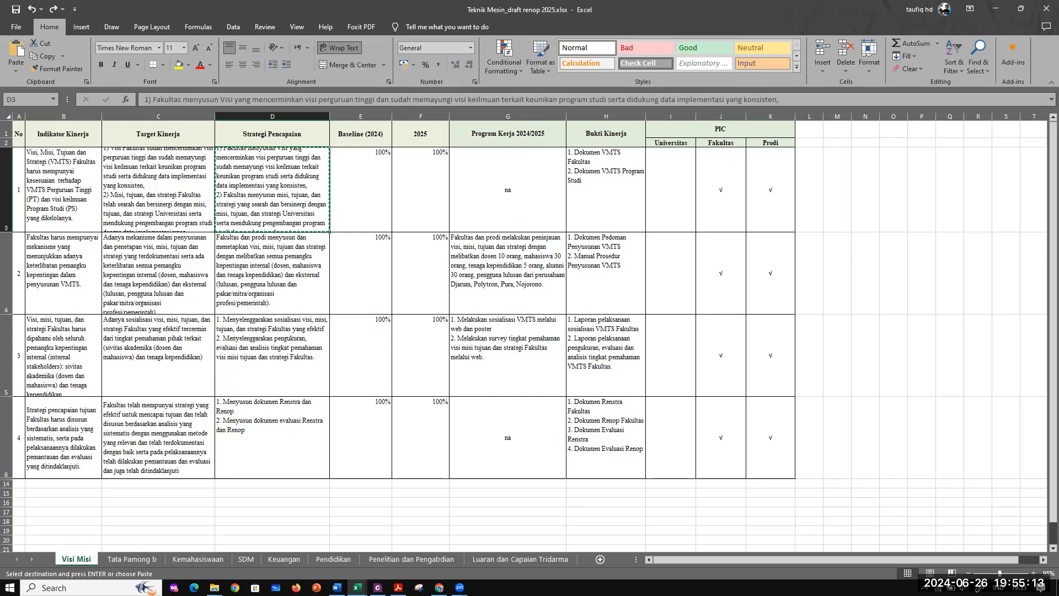
Step: Return to the Nama Prodi workbook and paste the copied strategy into cell D6 as the first Strategi Pencapaian
{"action": "left_click", "coordinate": [337, 588]}
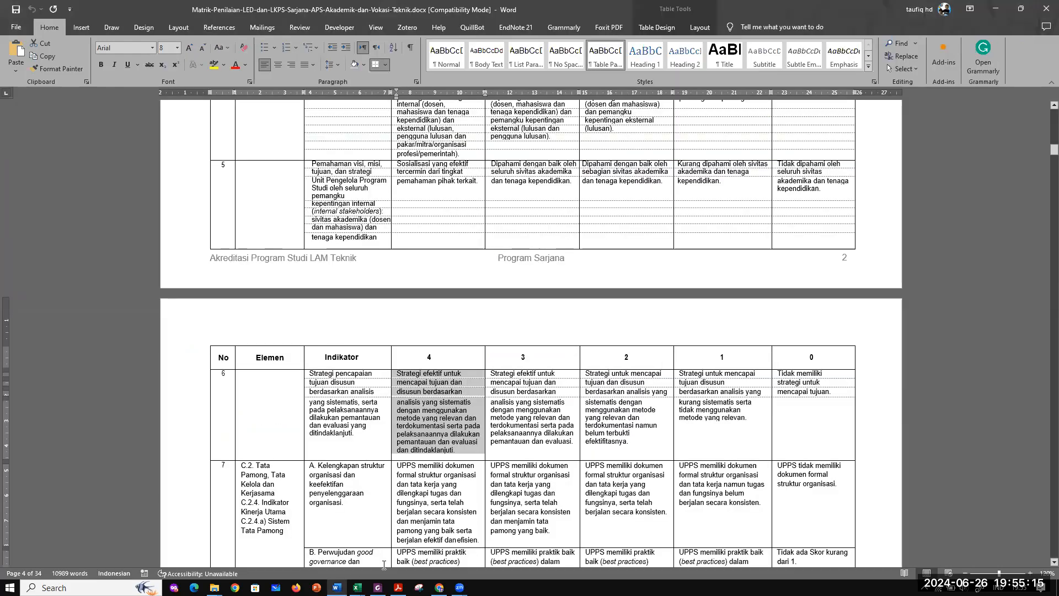
{"action": "left_click", "coordinate": [417, 549]}
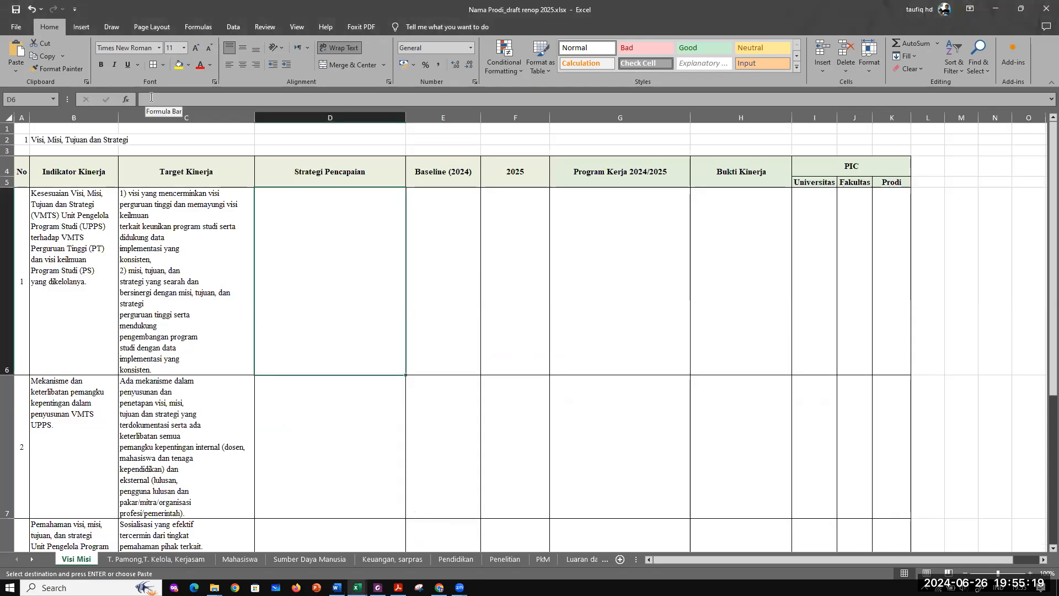
{"action": "key", "text": "ctrl+v"}
{"action": "left_click", "coordinate": [437, 317]}
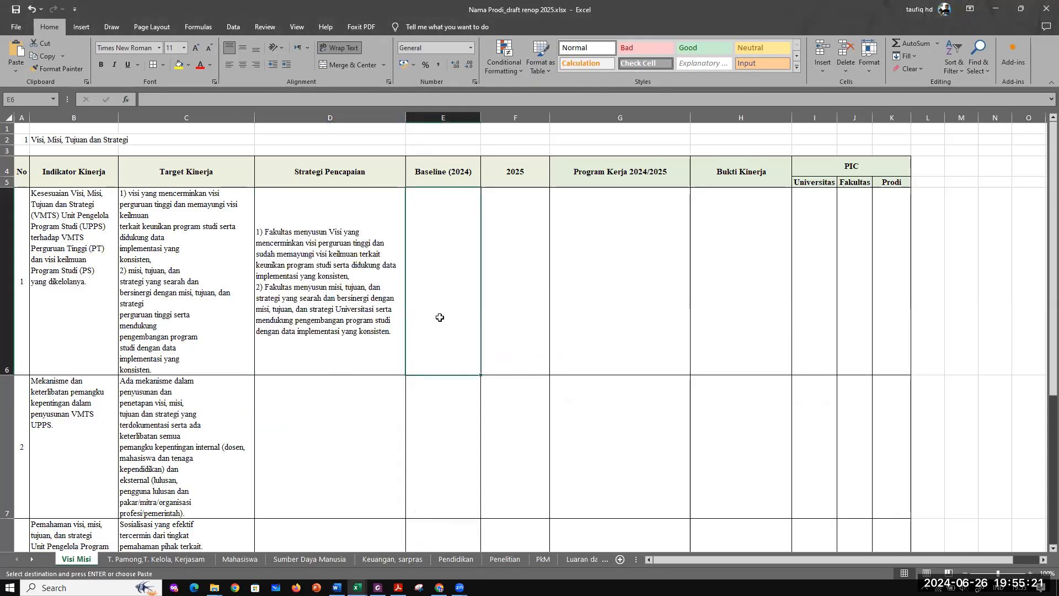
Step: Replace "Fakultas" with "UPPS" at the start of both points of the Strategi Pencapaian text in cell D6
{"action": "left_click", "coordinate": [365, 306]}
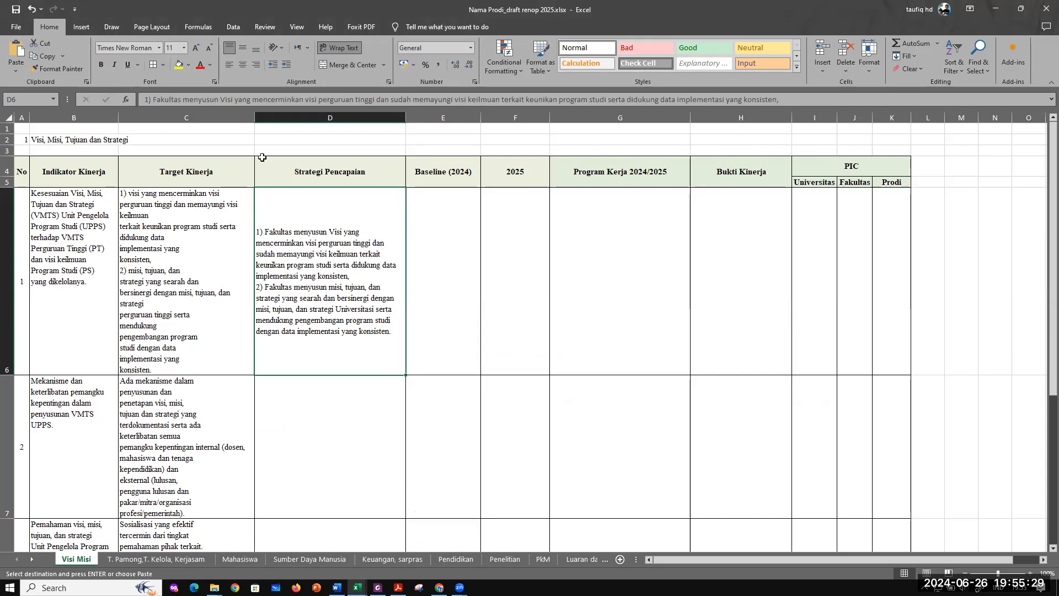
{"action": "double_click", "coordinate": [163, 100]}
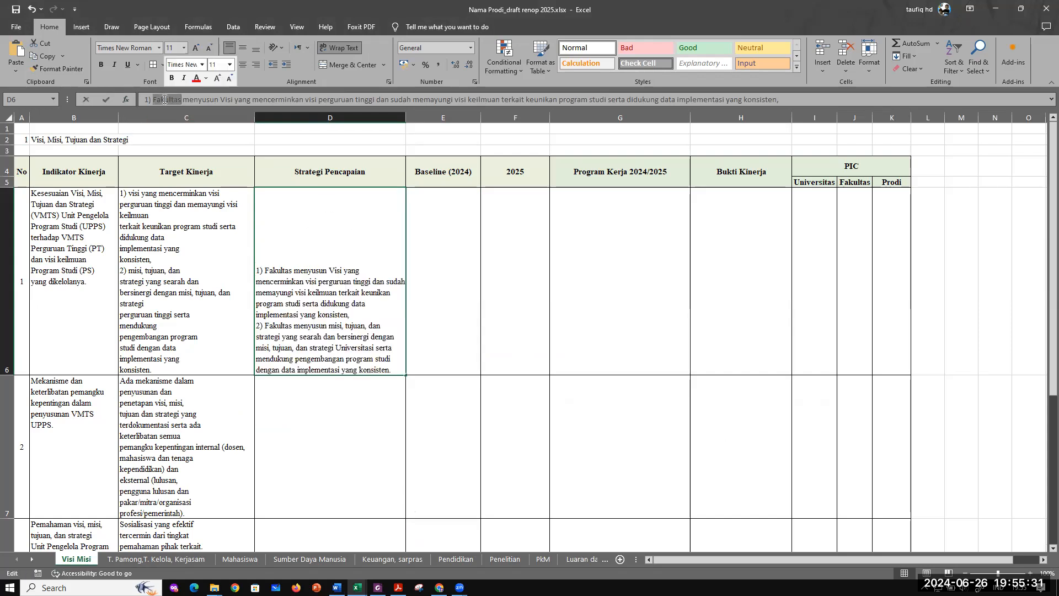
{"action": "type", "text": "UPPS"}
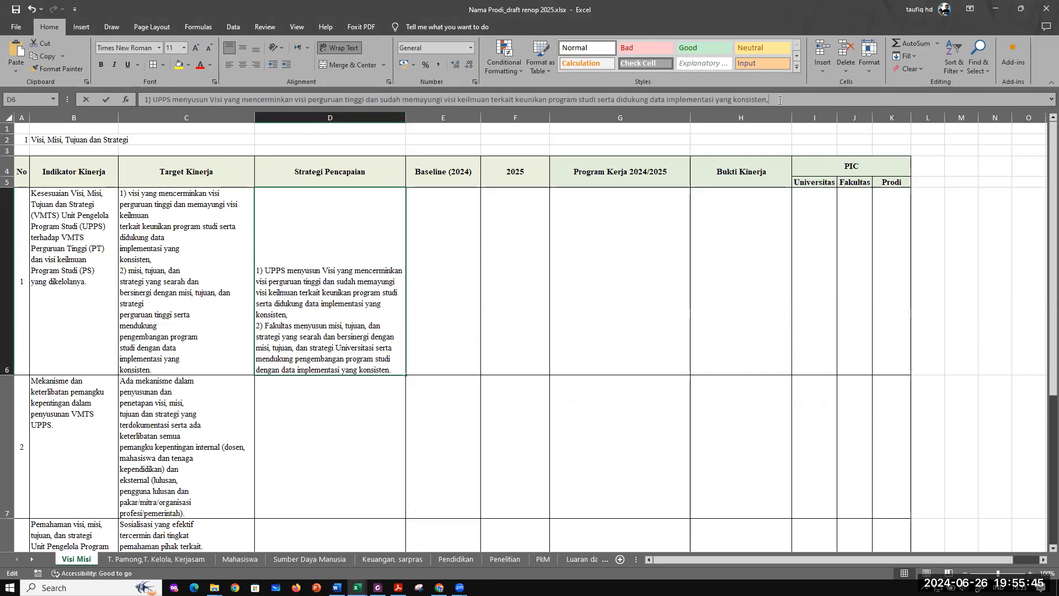
{"action": "scroll", "coordinate": [780, 99], "scroll_direction": "down", "scroll_amount": 1}
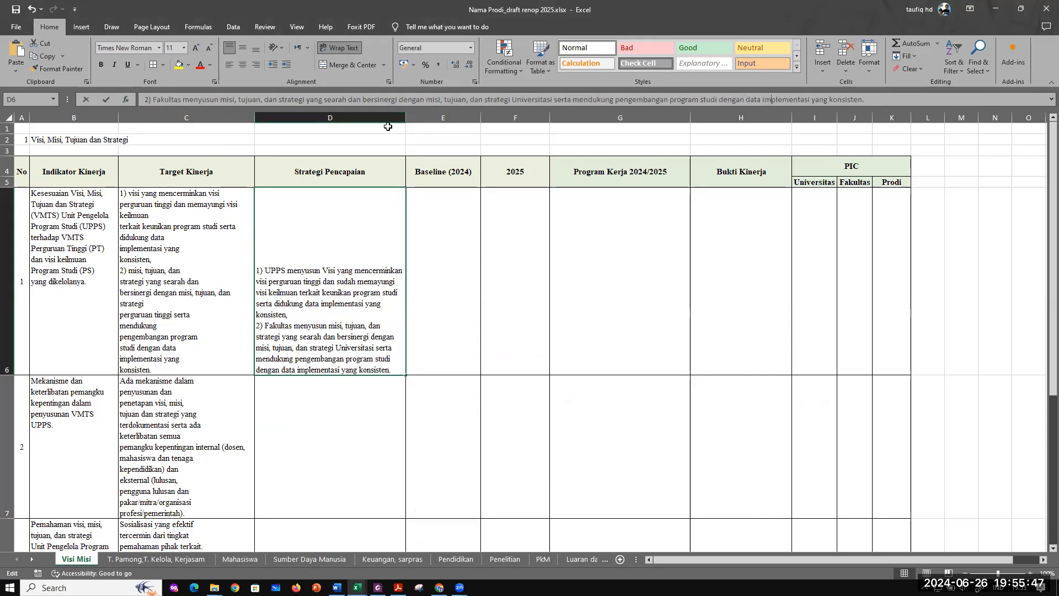
{"action": "double_click", "coordinate": [167, 99]}
{"action": "type", "text": "UPPS"}
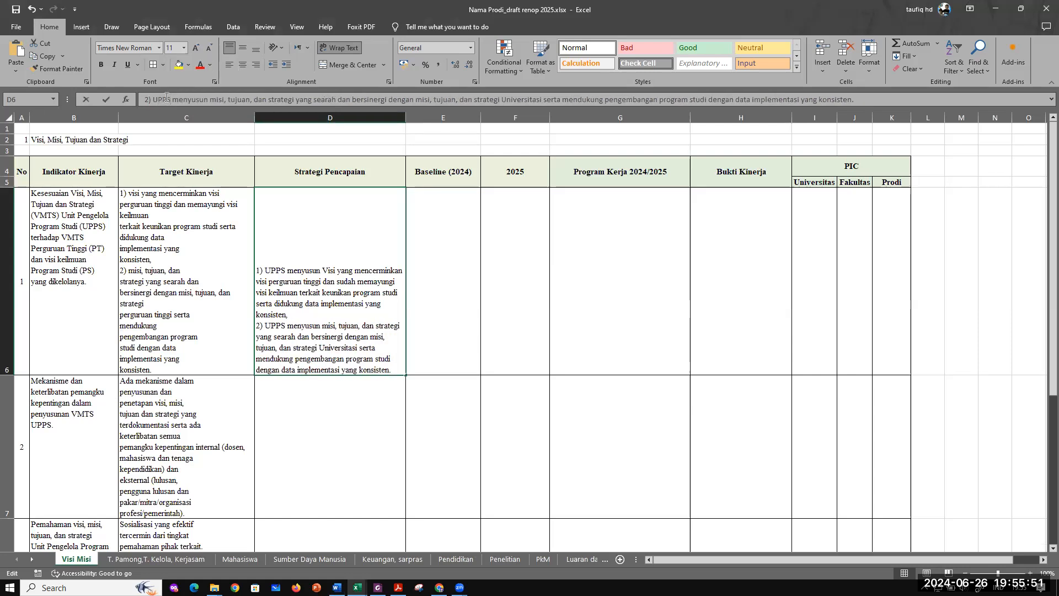
{"action": "key", "text": "Return"}
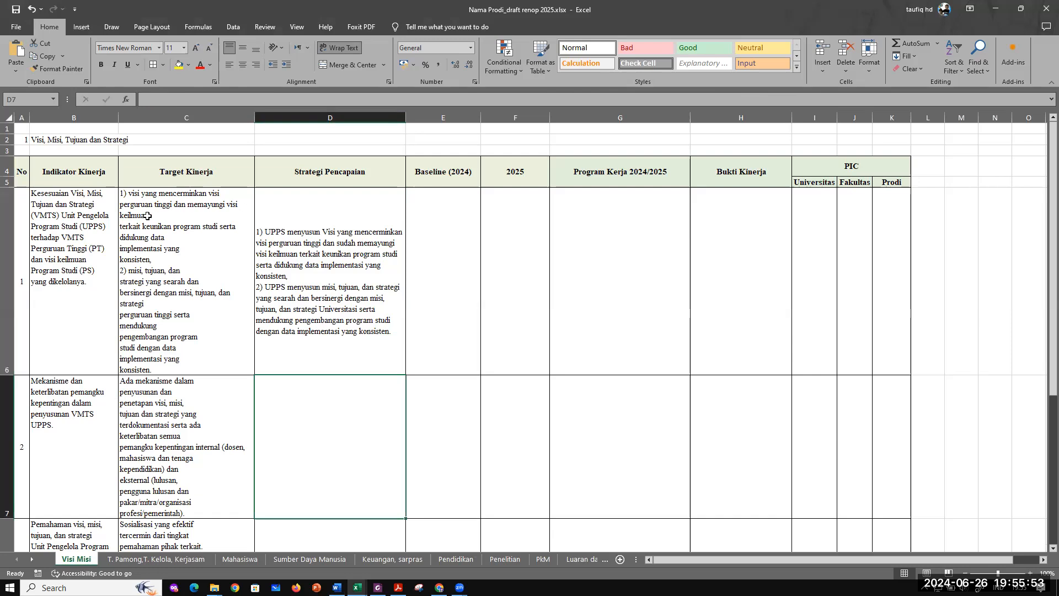
{"action": "left_click", "coordinate": [298, 245]}
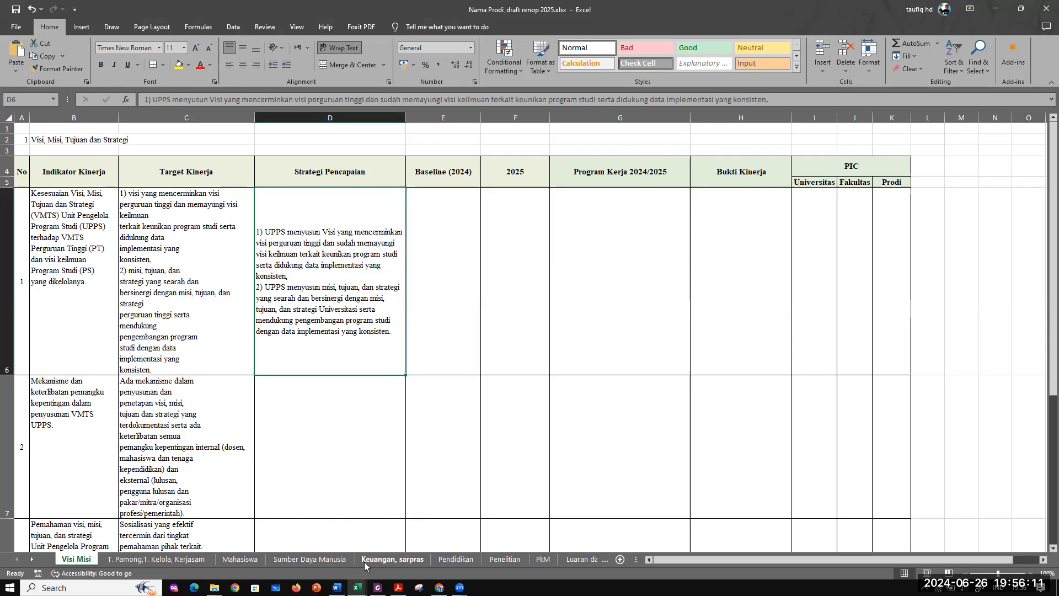
Step: Select cell E6, switch to the Teknik Mesin workbook and examine its first Baseline (2024) value in cell E3
{"action": "left_click", "coordinate": [442, 283]}
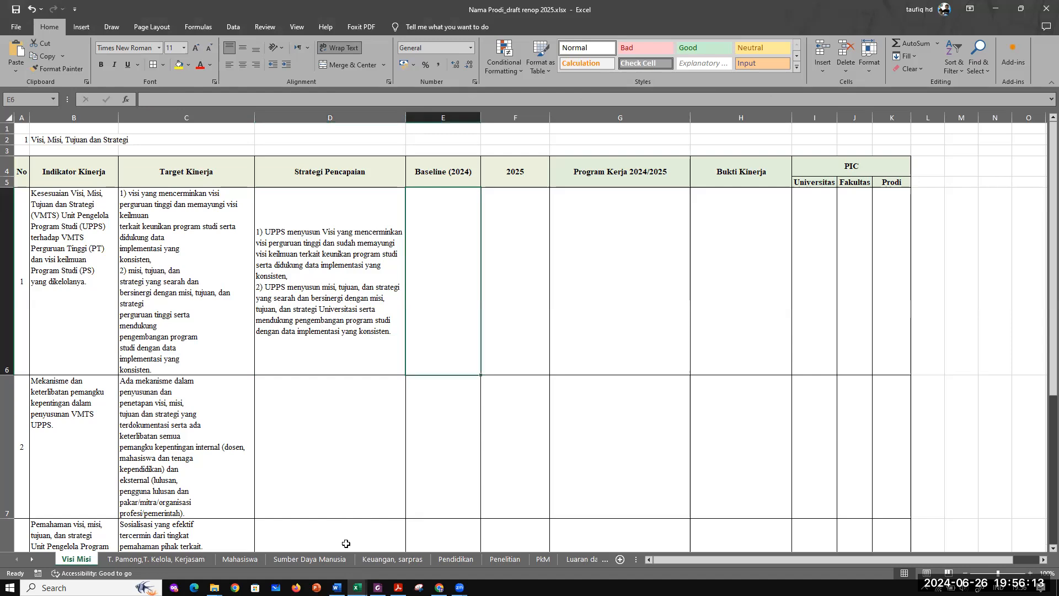
{"action": "mouse_move", "coordinate": [357, 587]}
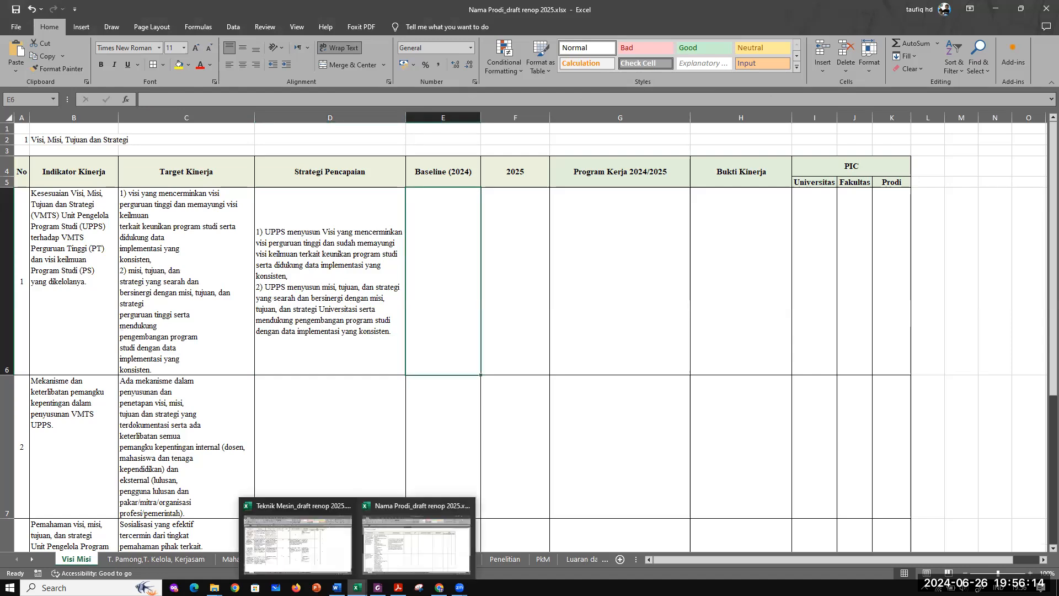
{"action": "left_click", "coordinate": [298, 538]}
{"action": "left_click", "coordinate": [369, 193]}
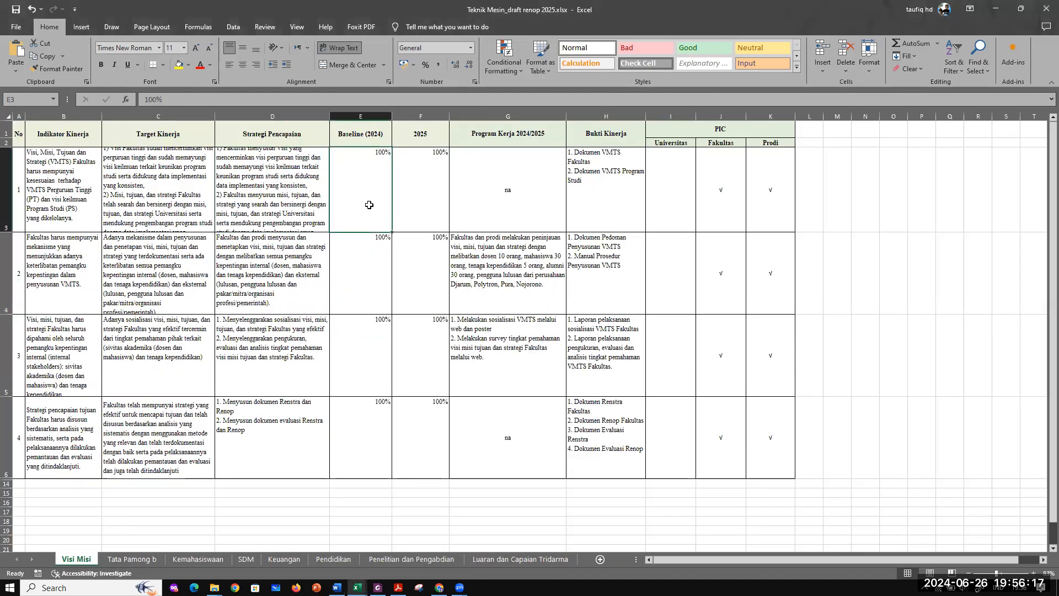
Step: Return to the Nama Prodi workbook and enter 100% for both Baseline (2024) in cell E6 and 2025 in cell F6
{"action": "left_click", "coordinate": [357, 587]}
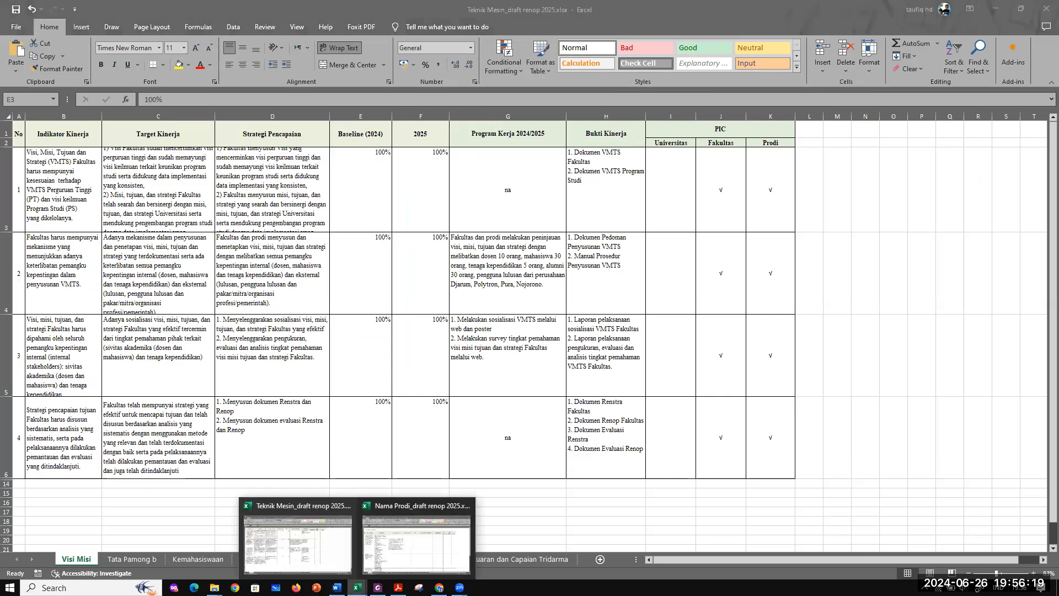
{"action": "left_click", "coordinate": [406, 546]}
{"action": "left_click", "coordinate": [440, 248]}
{"action": "type", "text": "100"}
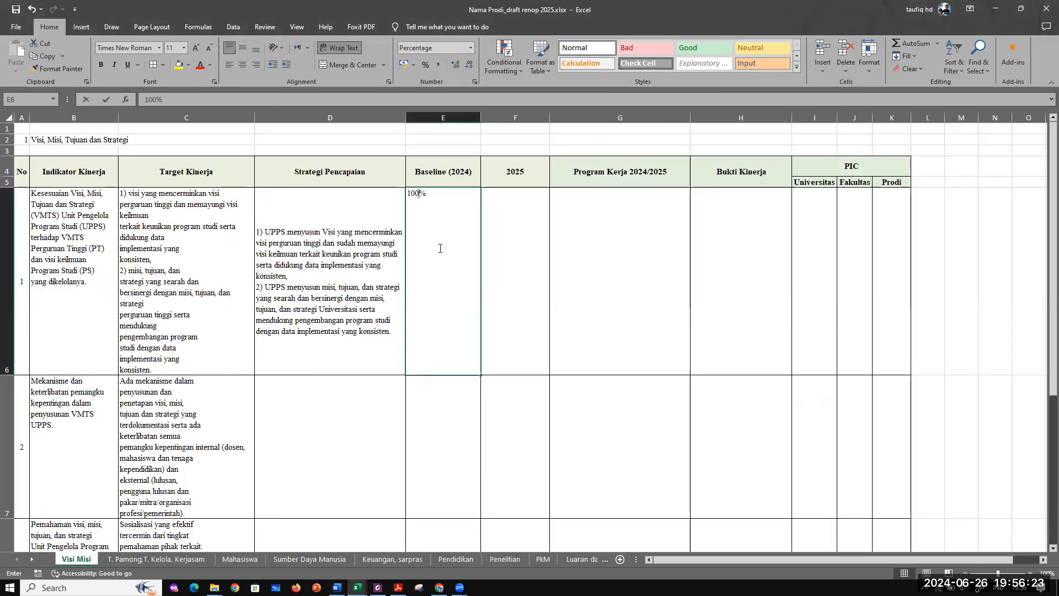
{"action": "key", "text": "Tab"}
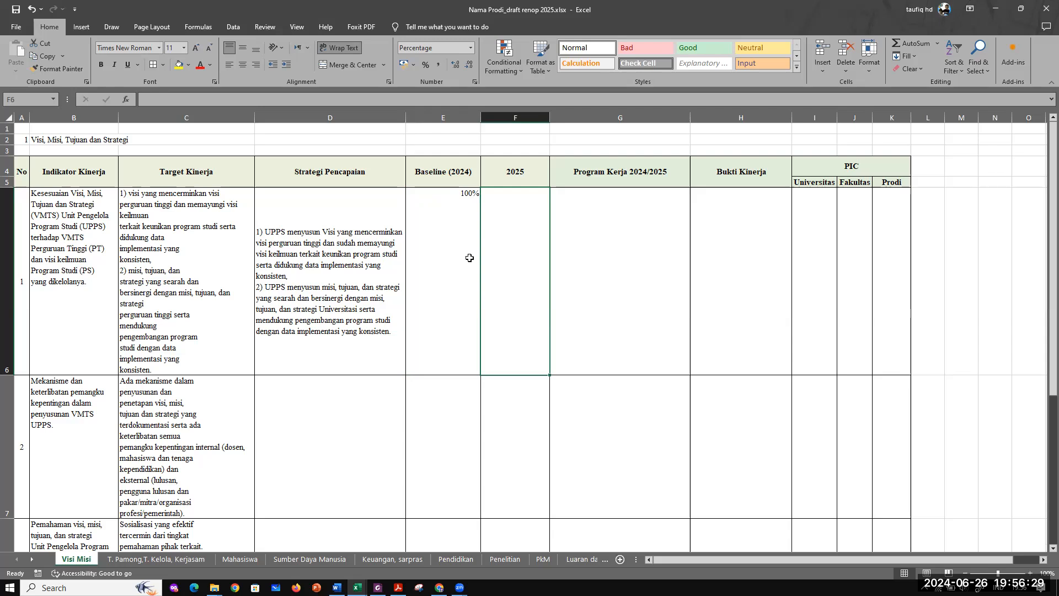
{"action": "type", "text": "100"}
{"action": "key", "text": "Return"}
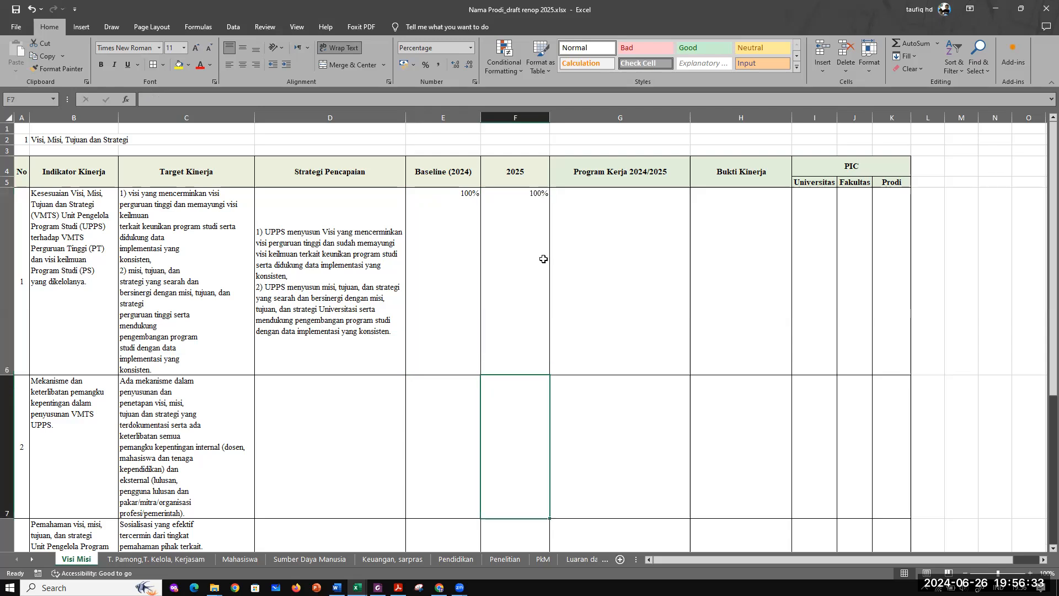
{"action": "left_click", "coordinate": [571, 252]}
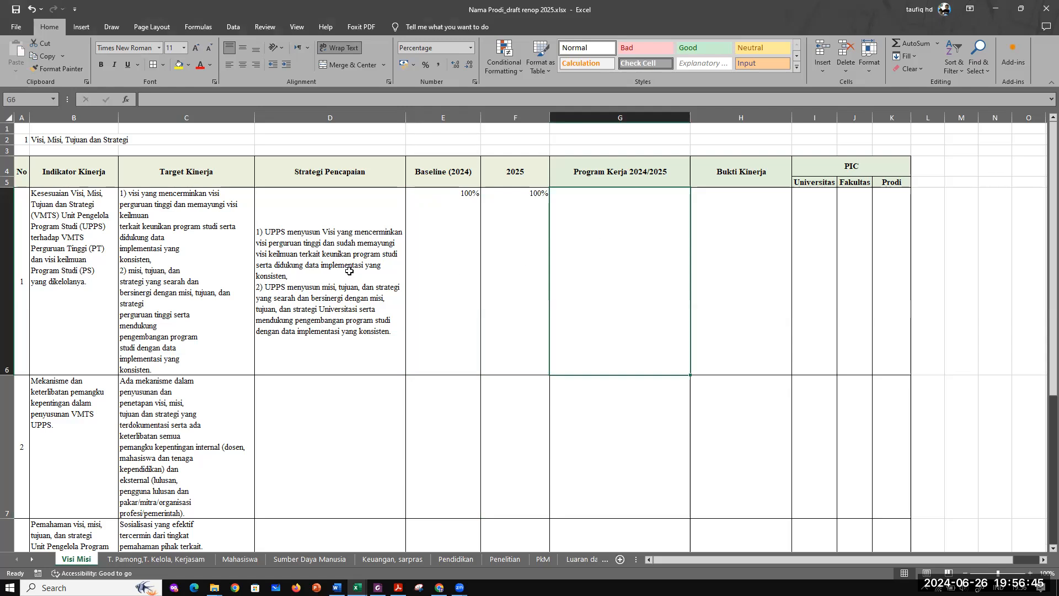
{"action": "left_click", "coordinate": [342, 241]}
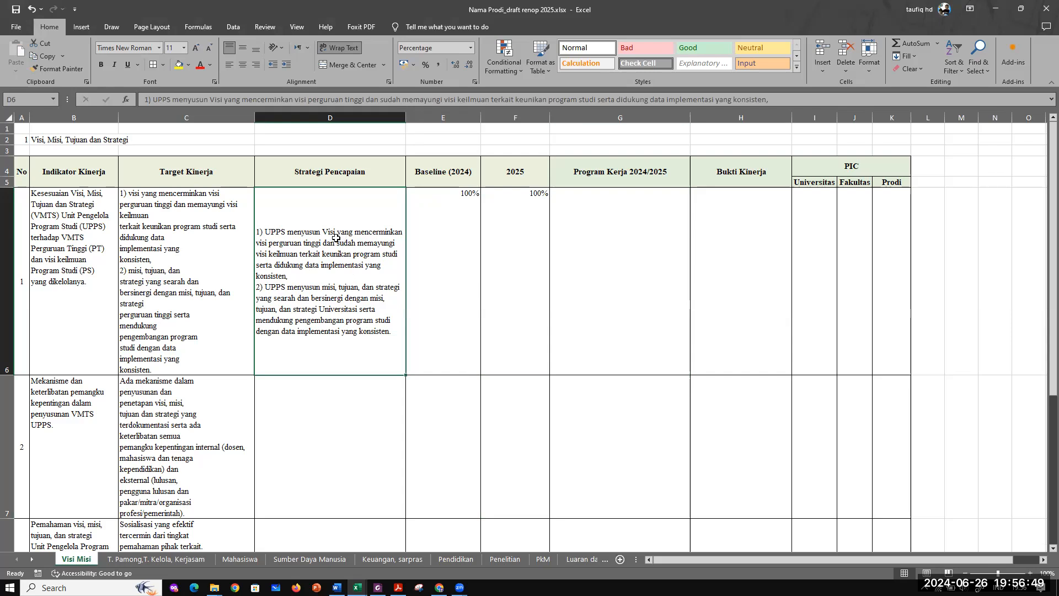
{"action": "left_click", "coordinate": [634, 233]}
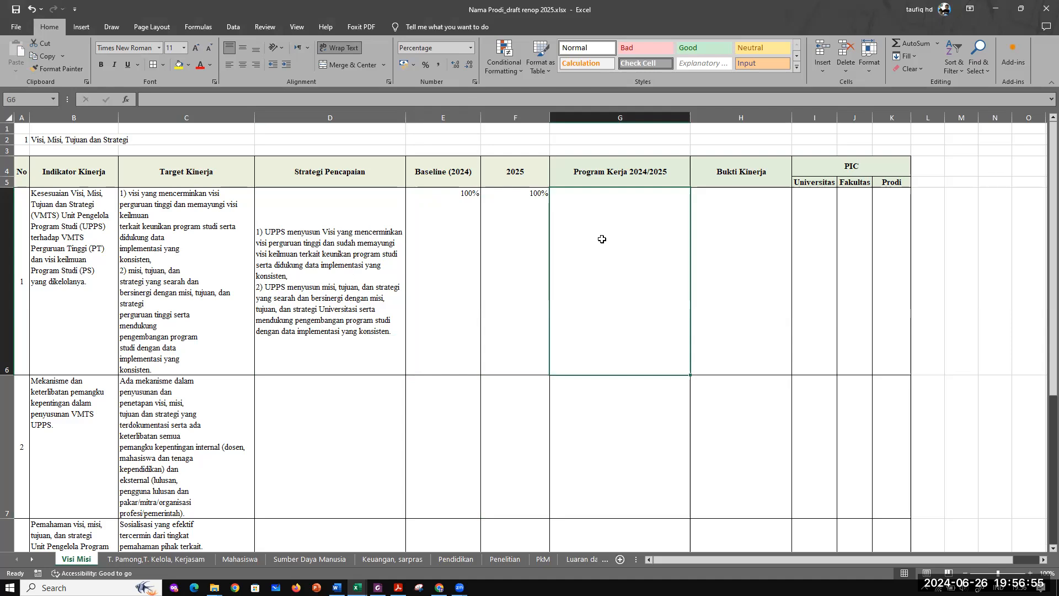
{"action": "left_click", "coordinate": [356, 249]}
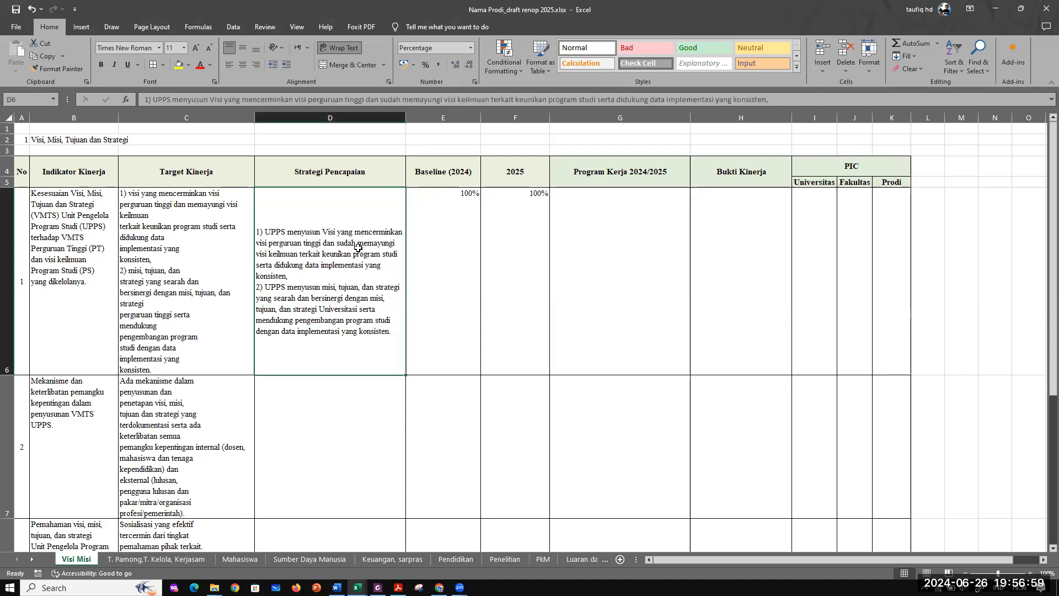
{"action": "left_click", "coordinate": [461, 203]}
{"action": "left_click", "coordinate": [543, 209]}
{"action": "left_click", "coordinate": [602, 214]}
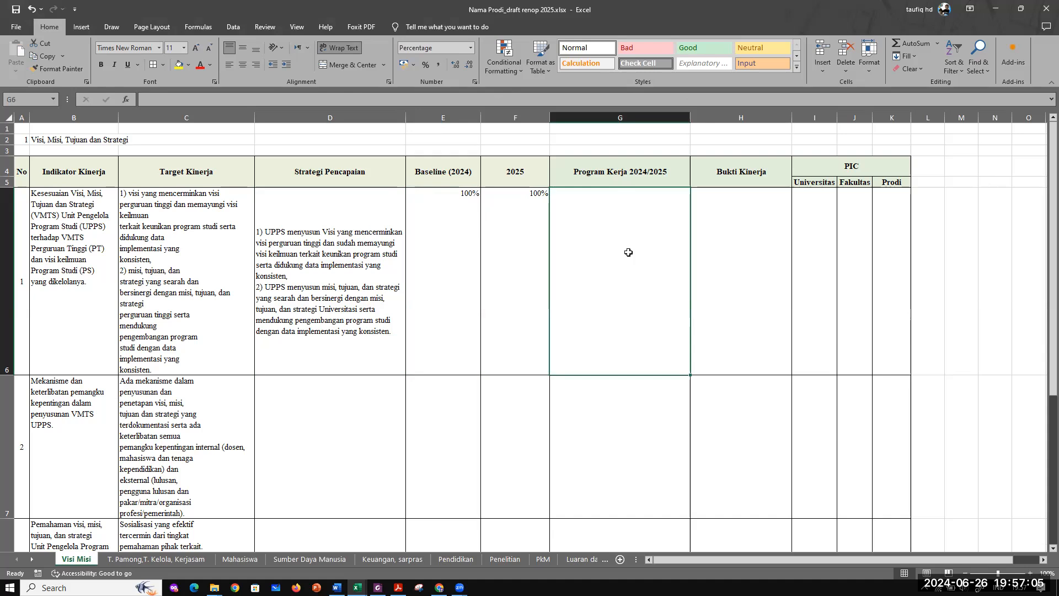
{"action": "left_click", "coordinate": [510, 217]}
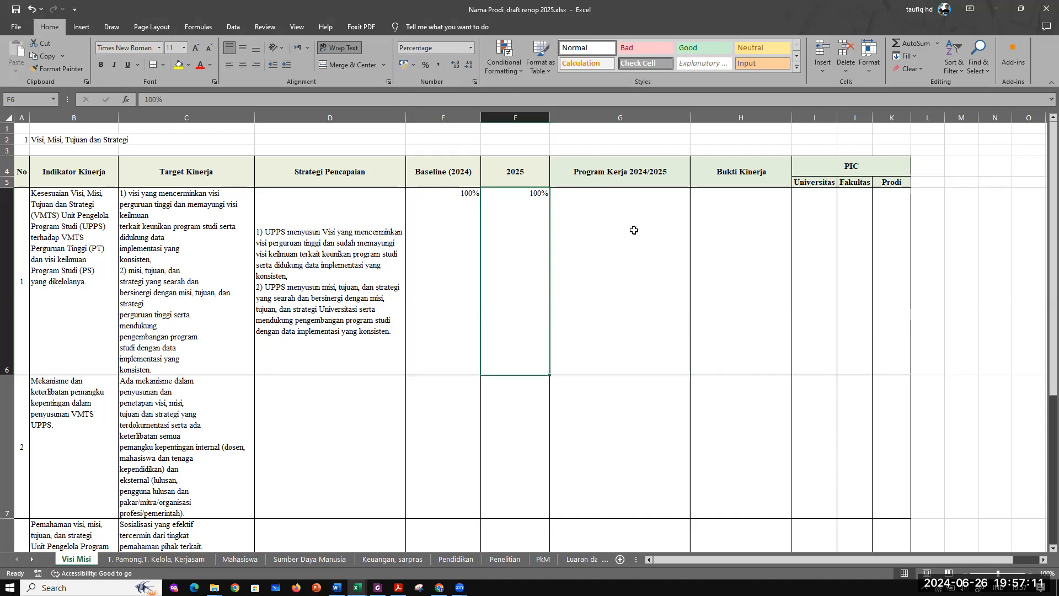
Step: Enter "Mengadakan workshop peninjauan VMTS UPPS dan Prodi" as the first Program Kerja 2024/2025 in cell G6
{"action": "left_click", "coordinate": [605, 226]}
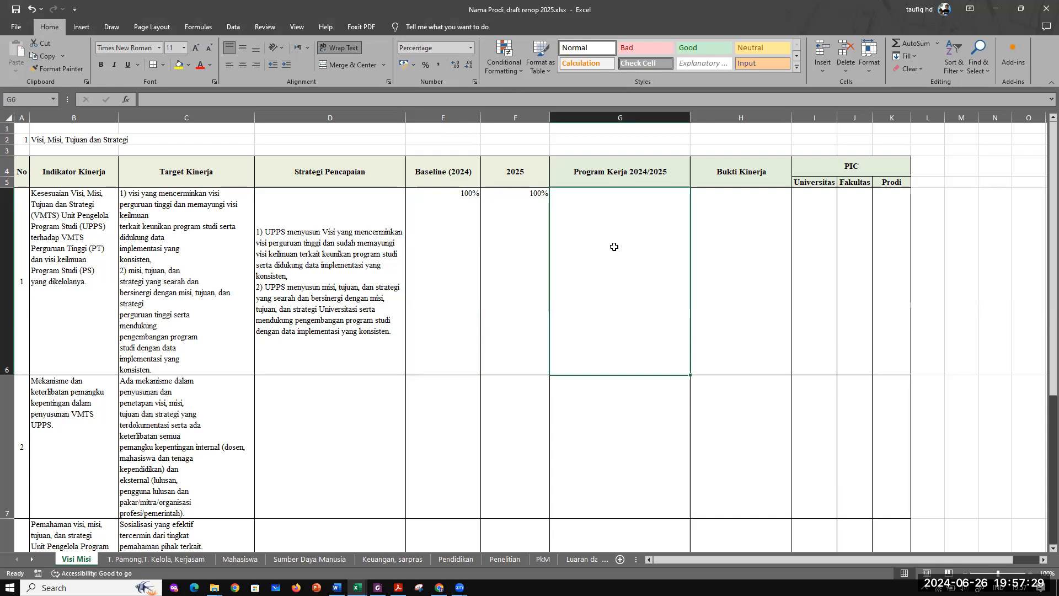
{"action": "type", "text": "Mengadakan "}
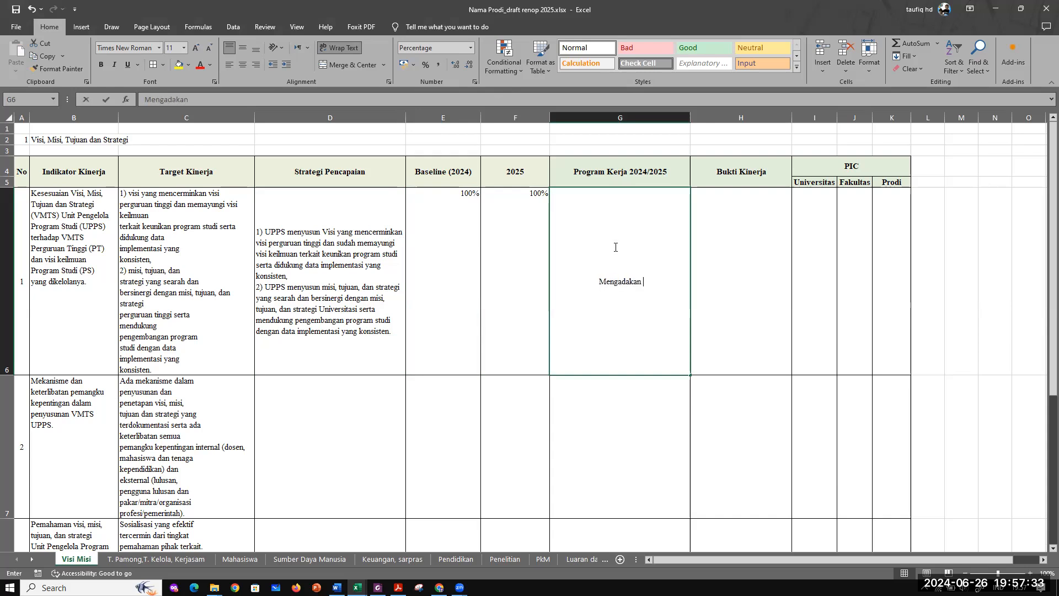
{"action": "type", "text": "workshop peninjauan "}
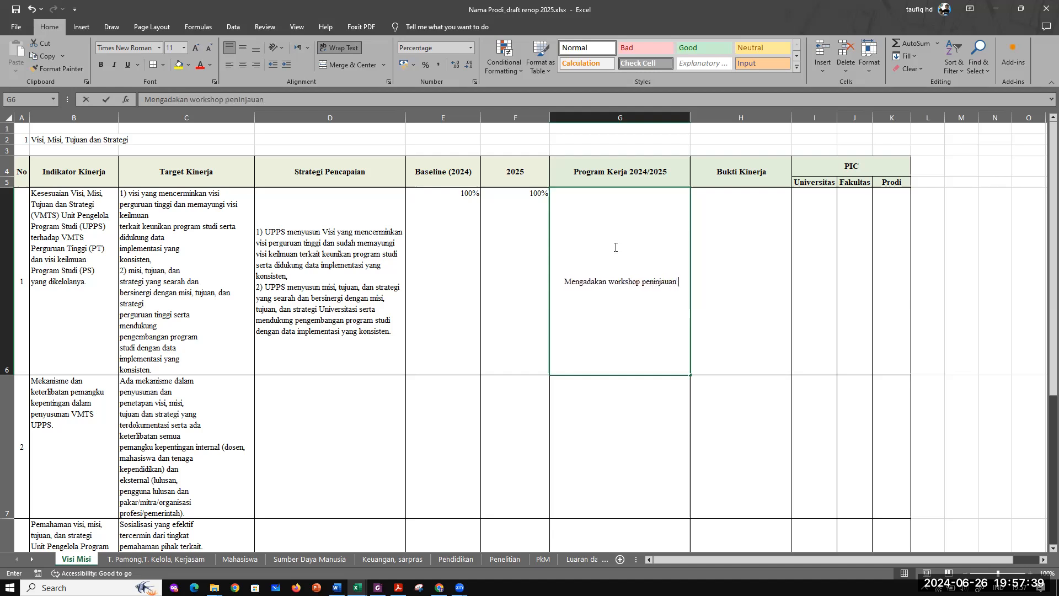
{"action": "type", "text": "VMTS"}
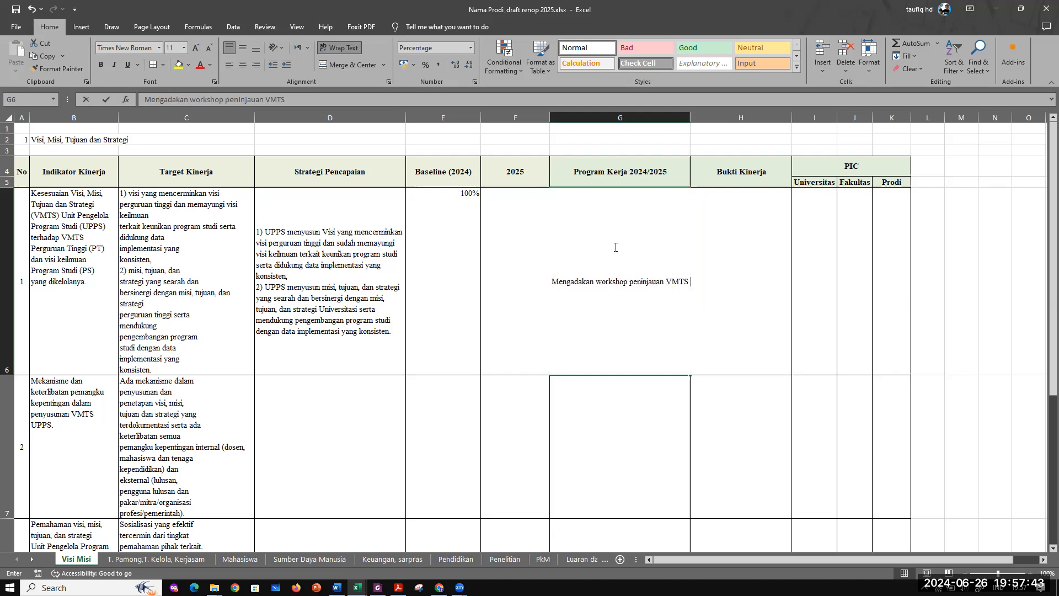
{"action": "type", "text": " U"}
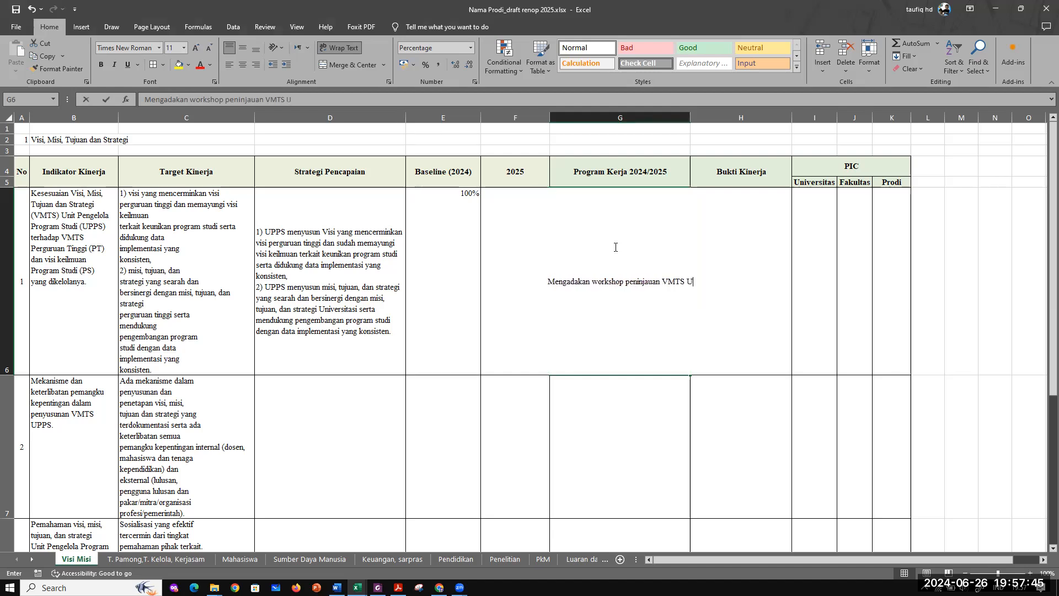
{"action": "type", "text": "PPS dan Prodi"}
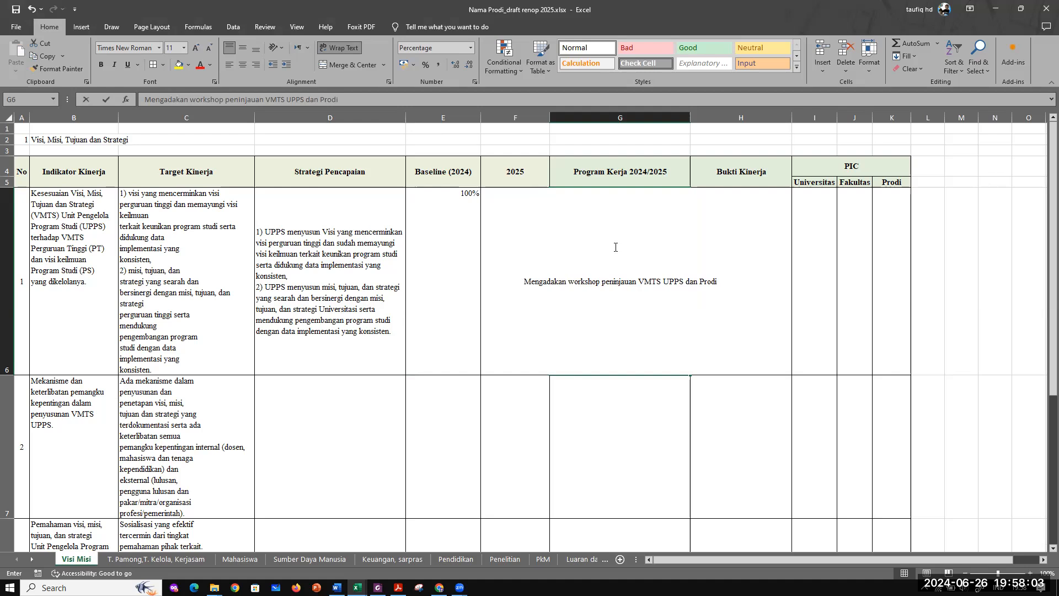
{"action": "key", "text": "Return"}
Step: Try to wrap the workshop text within the Program Kerja cell G6
{"action": "left_click", "coordinate": [614, 247]}
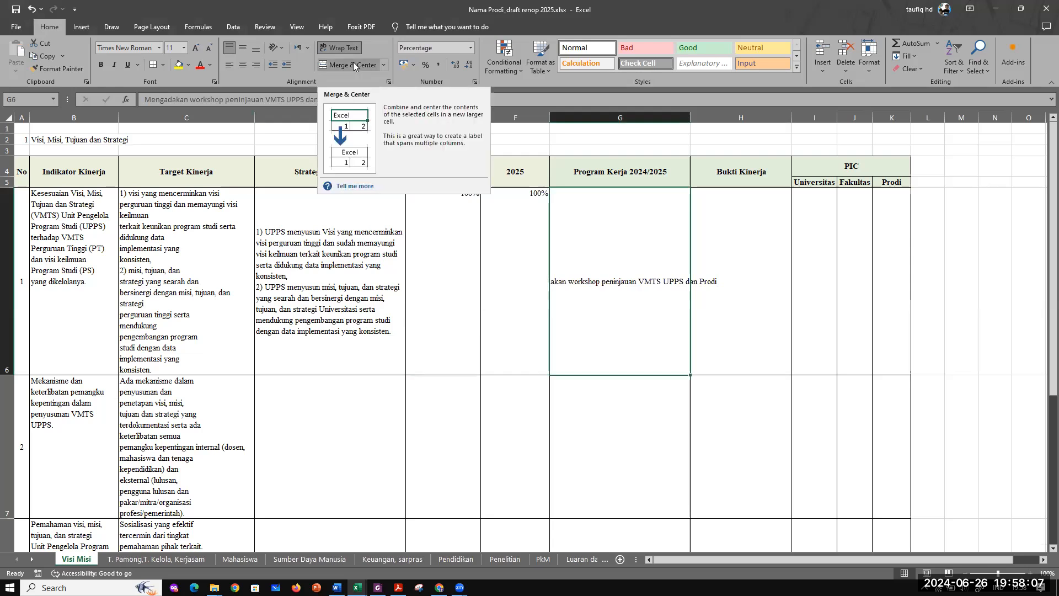
{"action": "left_click", "coordinate": [348, 48]}
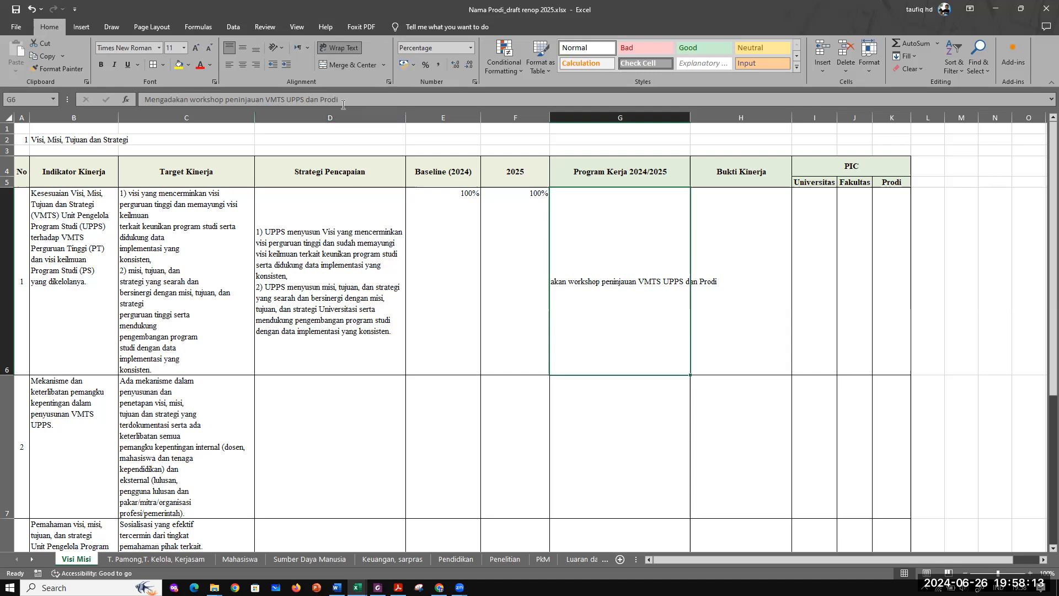
{"action": "double_click", "coordinate": [580, 270]}
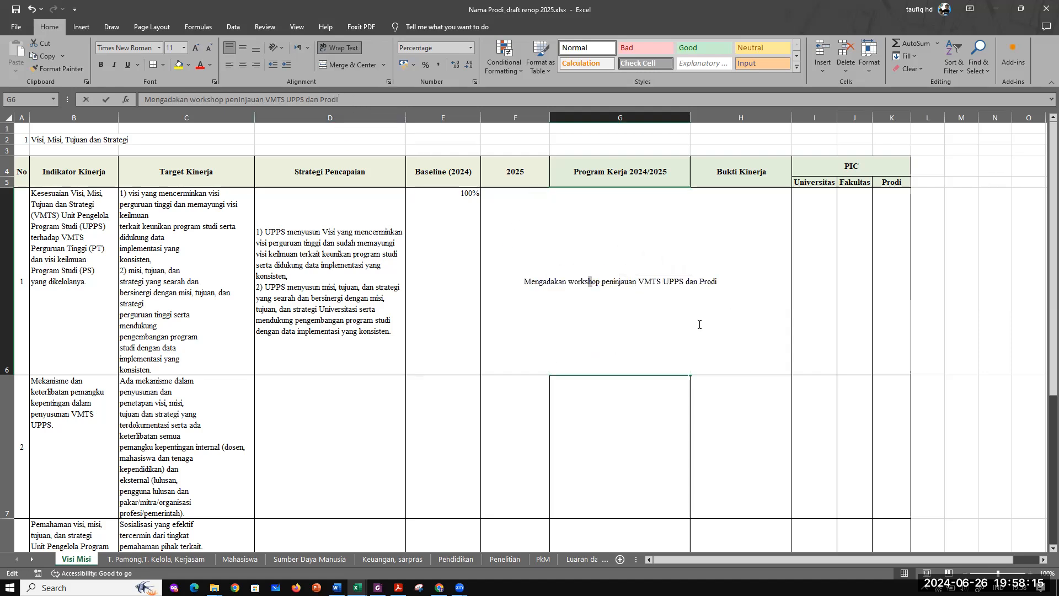
{"action": "left_click", "coordinate": [639, 425]}
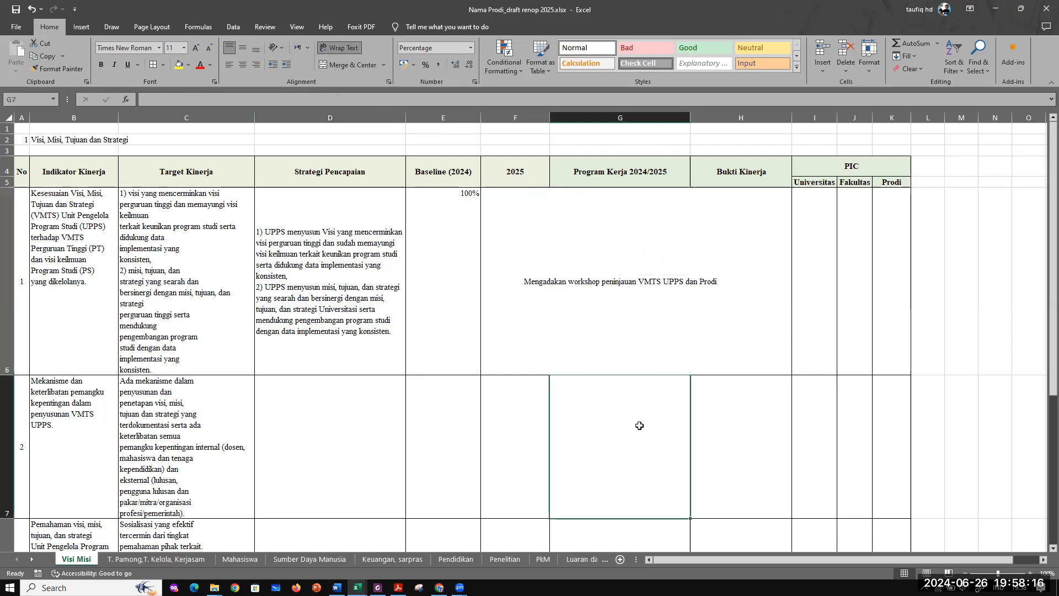
{"action": "left_click", "coordinate": [625, 324]}
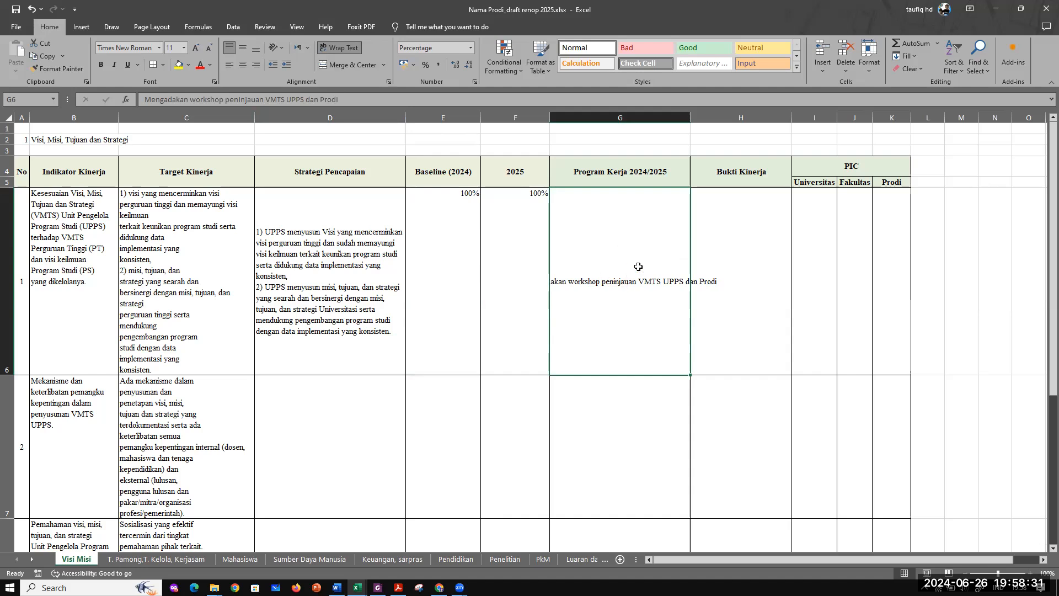
{"action": "left_click", "coordinate": [583, 170]}
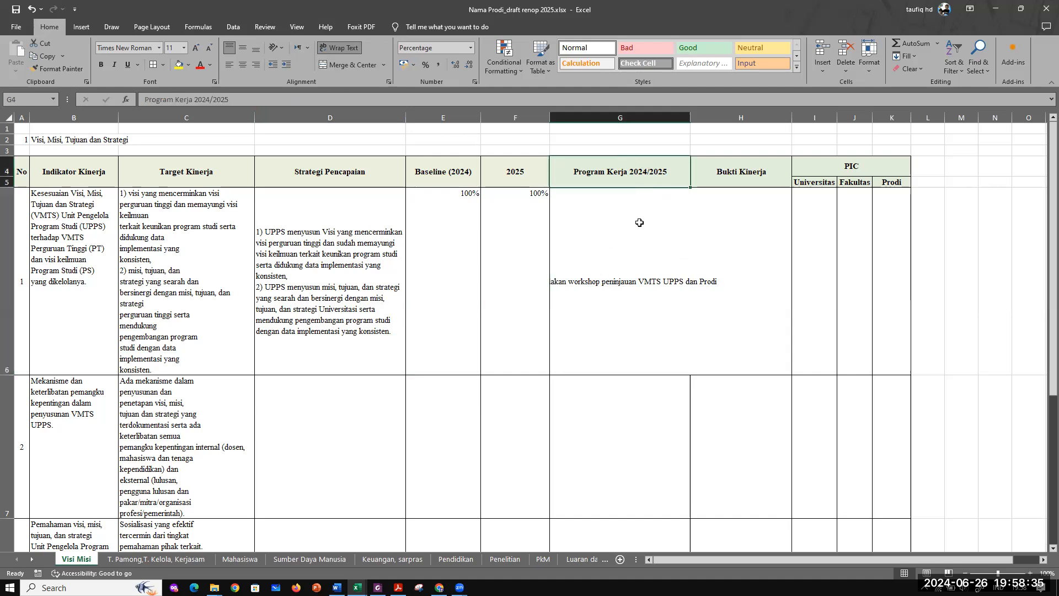
{"action": "left_click_drag", "start_coordinate": [637, 176], "coordinate": [720, 265]}
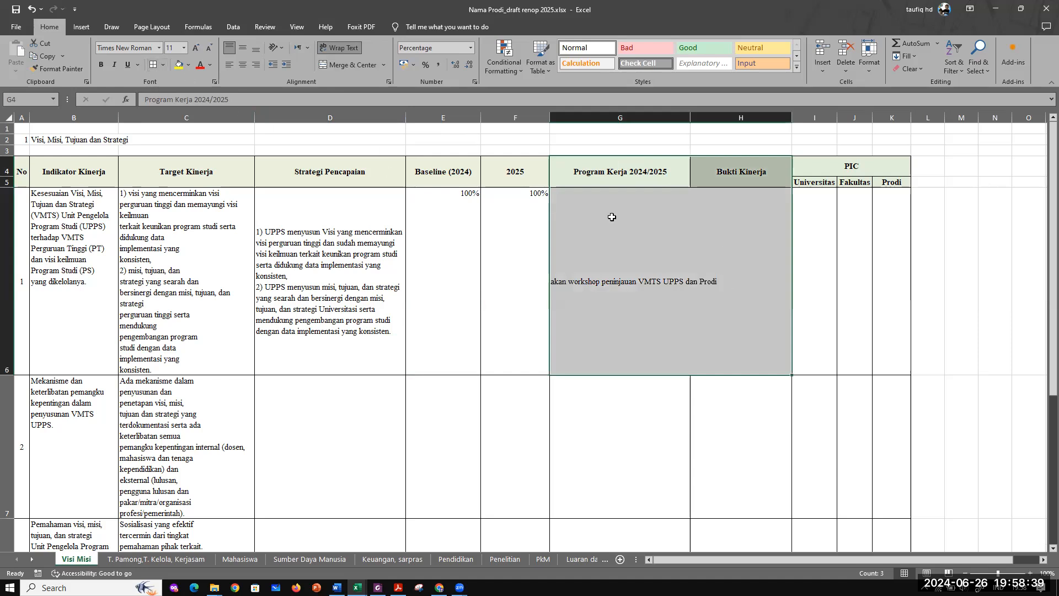
{"action": "left_click", "coordinate": [711, 257]}
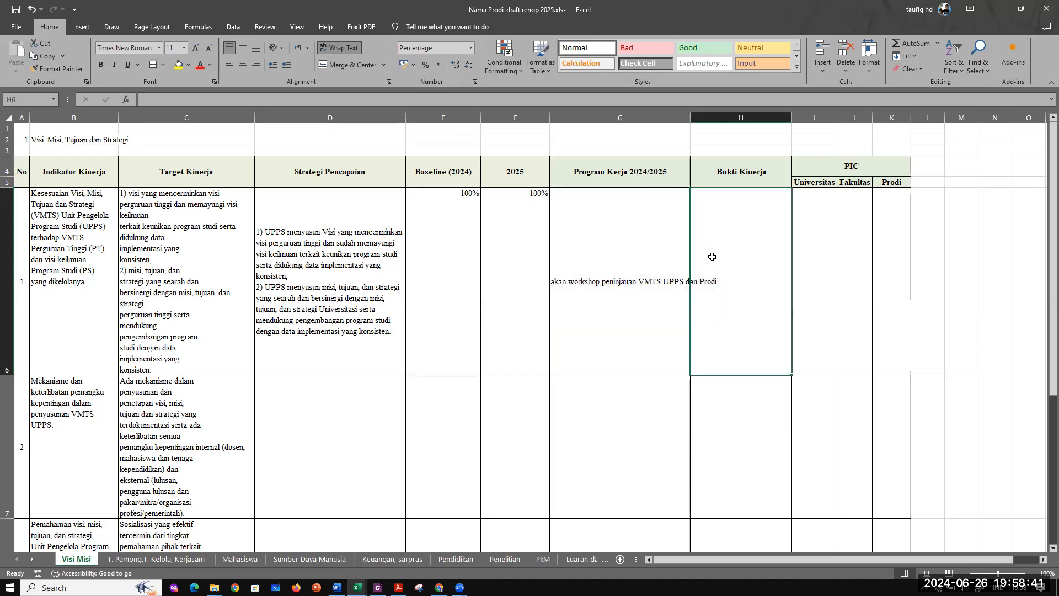
{"action": "left_click", "coordinate": [653, 307]}
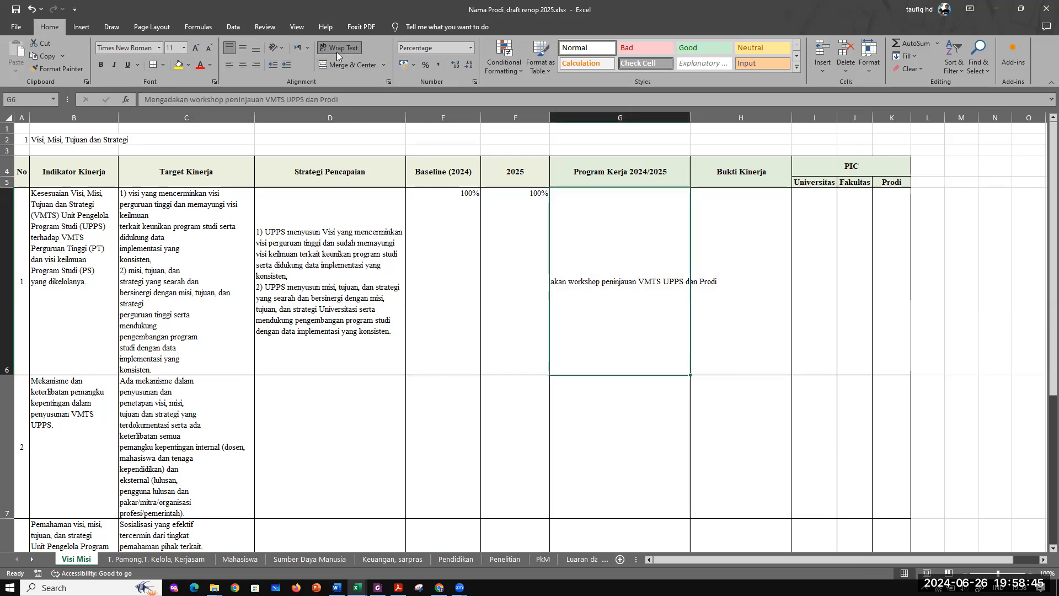
Step: Enter "Dokumen peninjauan VMTS" and "Dokumen VMTS" on separate lines as the first Bukti Kinerja in cell H6
{"action": "left_click", "coordinate": [759, 256]}
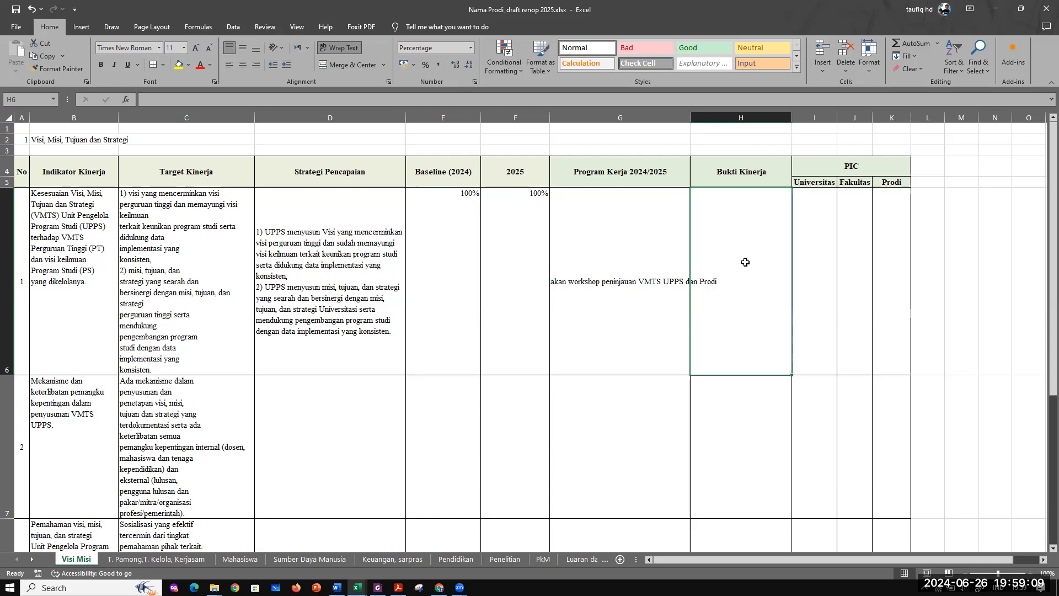
{"action": "type", "text": "Do"}
{"action": "key", "text": "BackSpace"}
{"action": "type", "text": "kumen "}
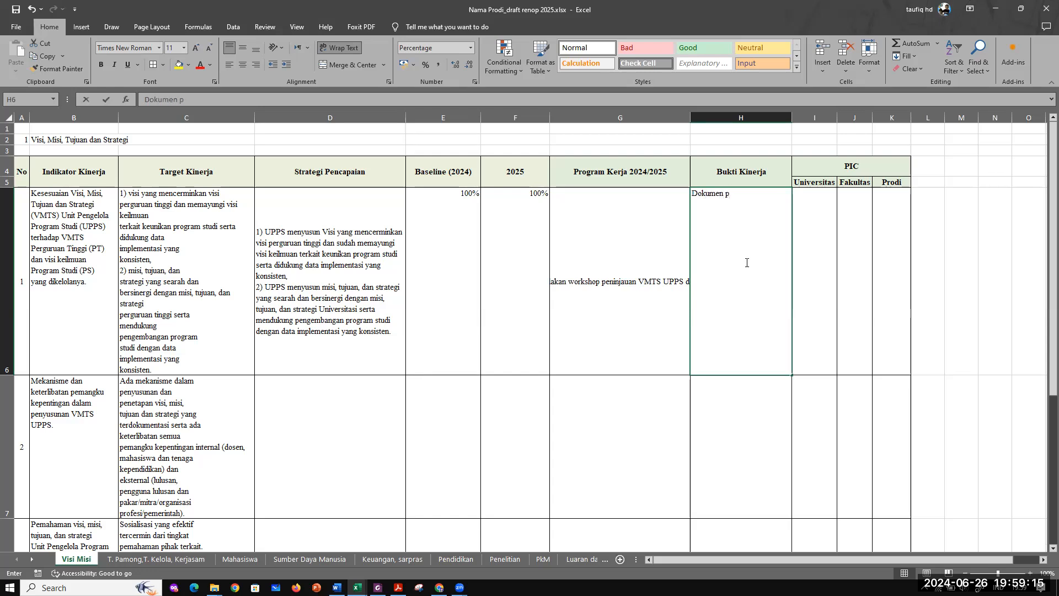
{"action": "type", "text": "peninjauan VMTS"}
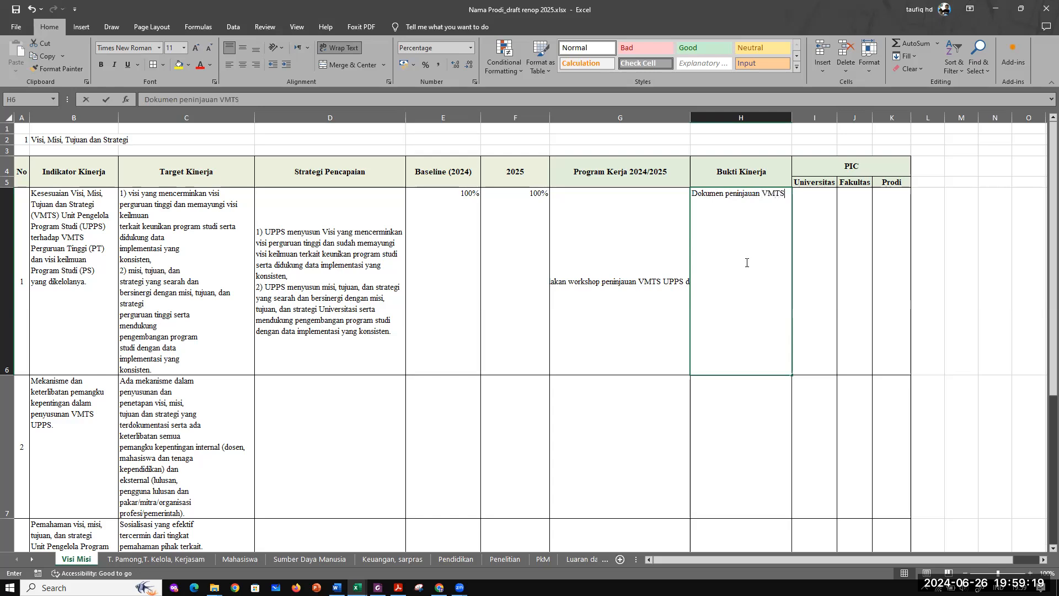
{"action": "key", "text": "alt+Return"}
{"action": "type", "text": "Dokumen V"}
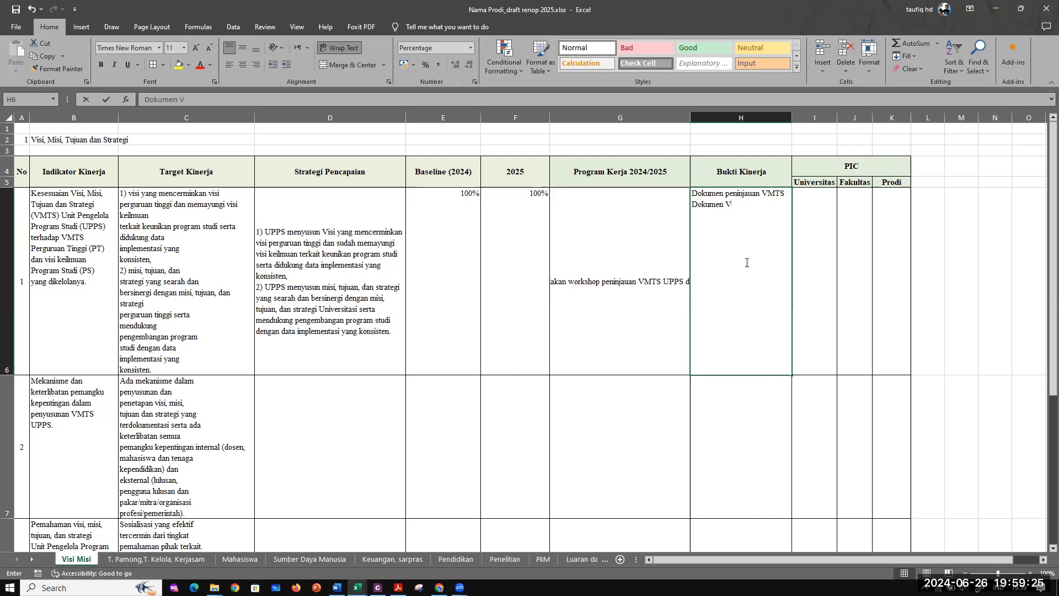
{"action": "type", "text": "MTS"}
{"action": "key", "text": "Return"}
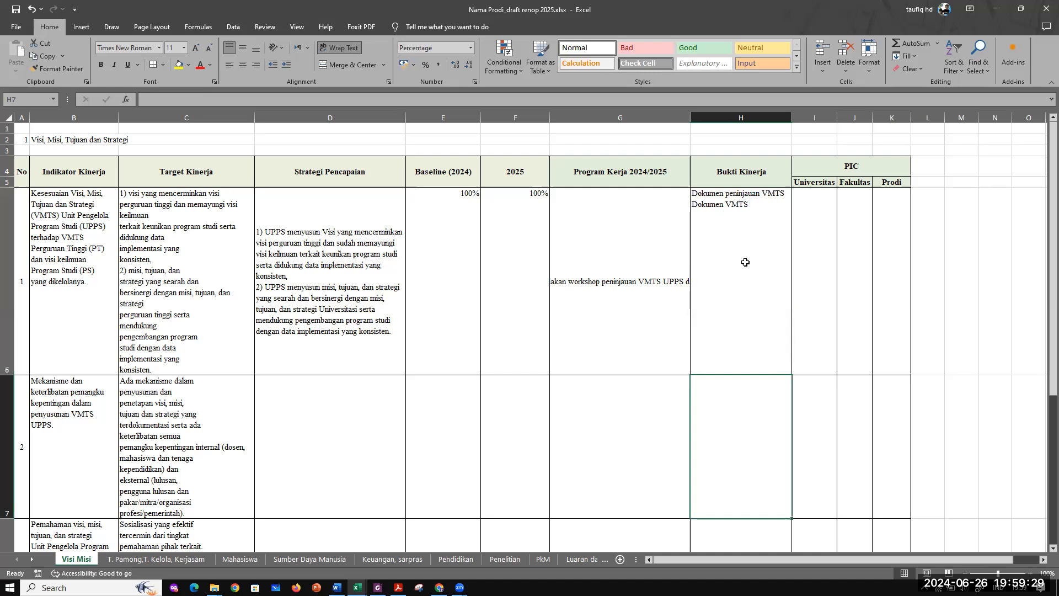
Step: Insert a square root symbol (√) as the tick mark in the Fakultas PIC cell J6
{"action": "left_click", "coordinate": [812, 238]}
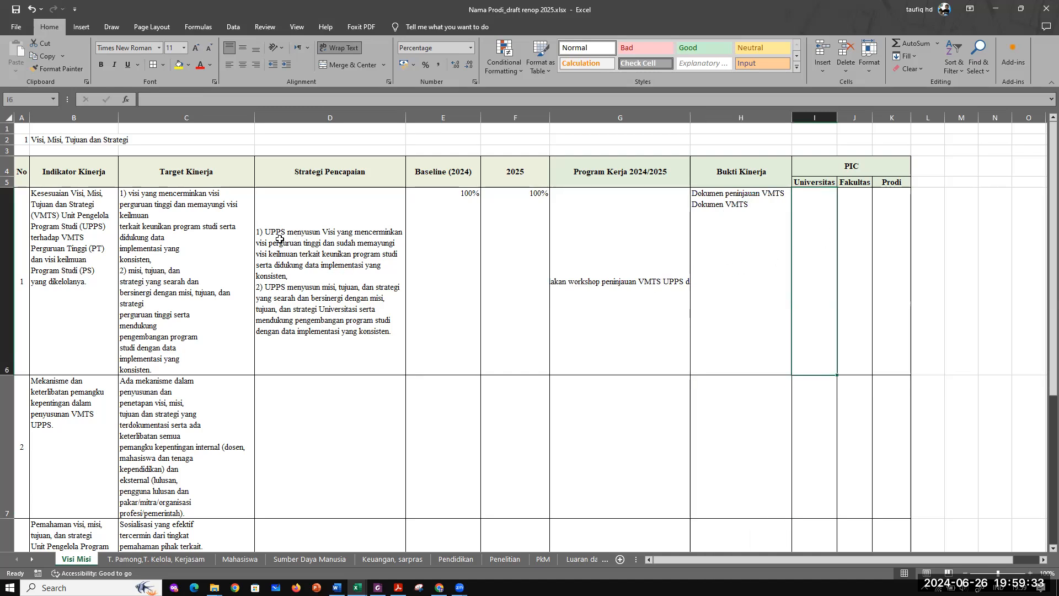
{"action": "left_click", "coordinate": [869, 230]}
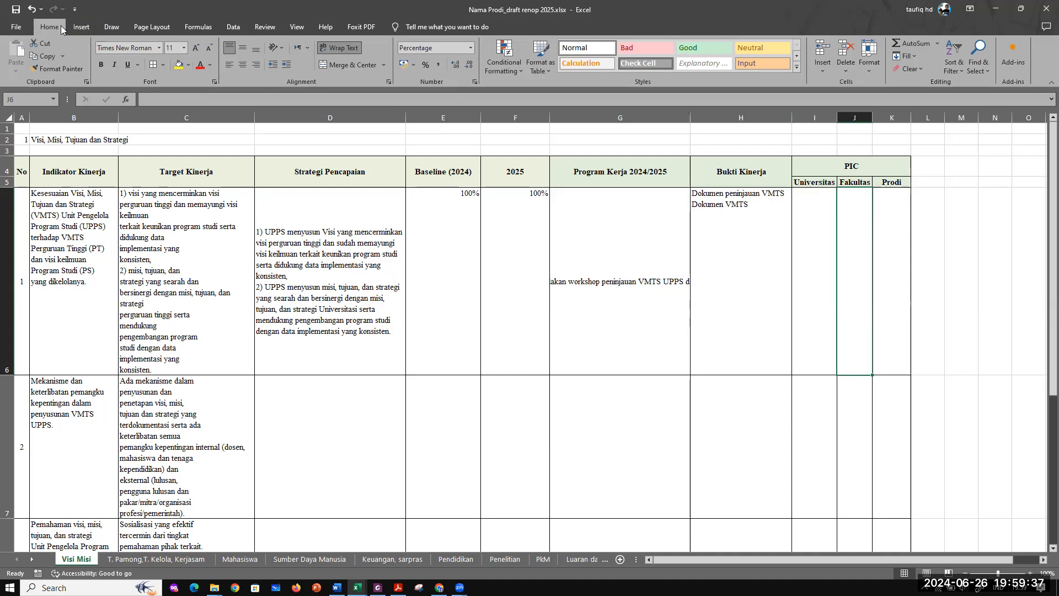
{"action": "left_click", "coordinate": [81, 26]}
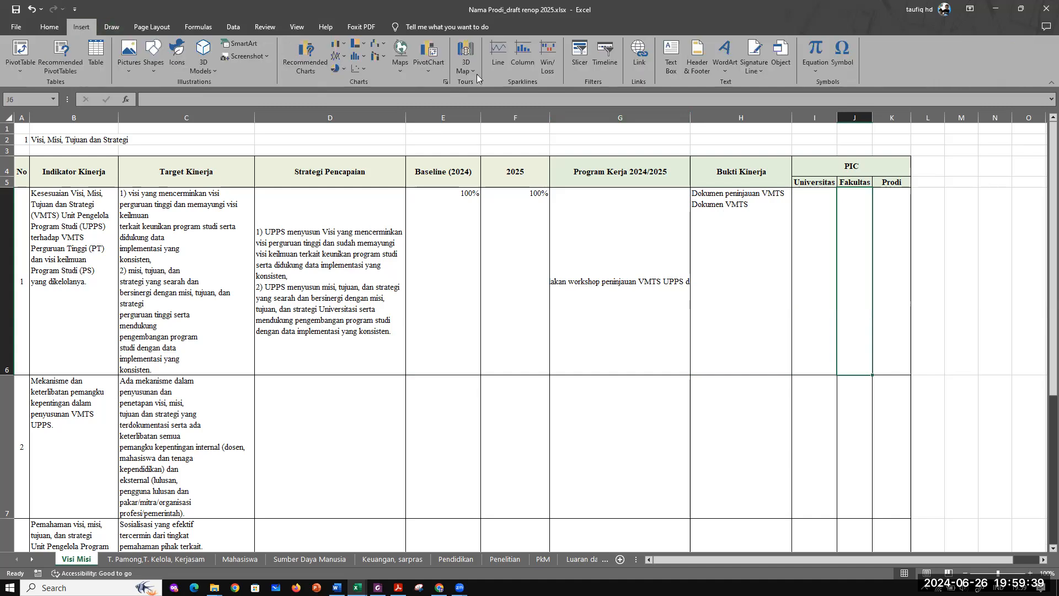
{"action": "left_click", "coordinate": [842, 58]}
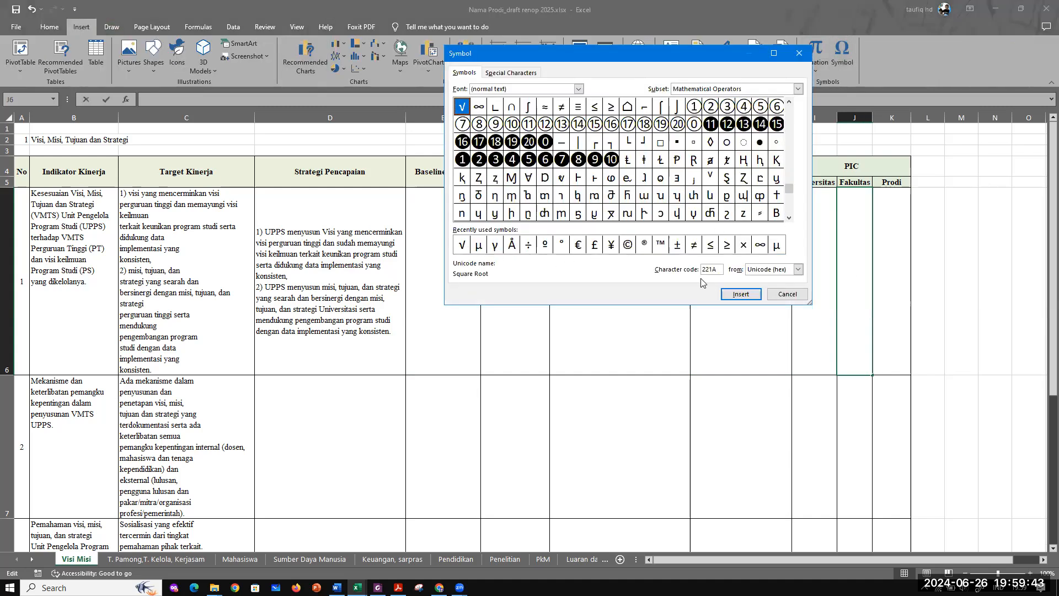
{"action": "left_click", "coordinate": [741, 294]}
{"action": "left_click", "coordinate": [790, 294]}
Step: Fill the √ mark from the Fakultas cell J6 across to the Prodi cell K6
{"action": "left_click", "coordinate": [897, 279]}
{"action": "left_click", "coordinate": [868, 279]}
{"action": "left_click_drag", "start_coordinate": [867, 377], "coordinate": [897, 378]}
{"action": "left_click", "coordinate": [938, 295]}
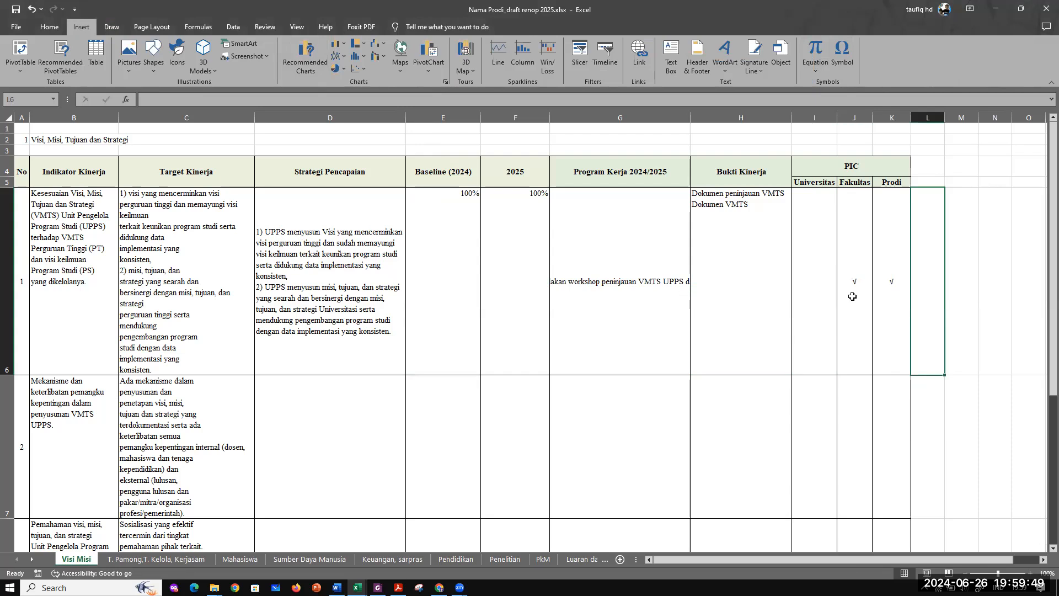
Step: Review the indicators and target texts in rows 2 to 4 of the Visi Misi table
{"action": "left_click", "coordinate": [331, 394]}
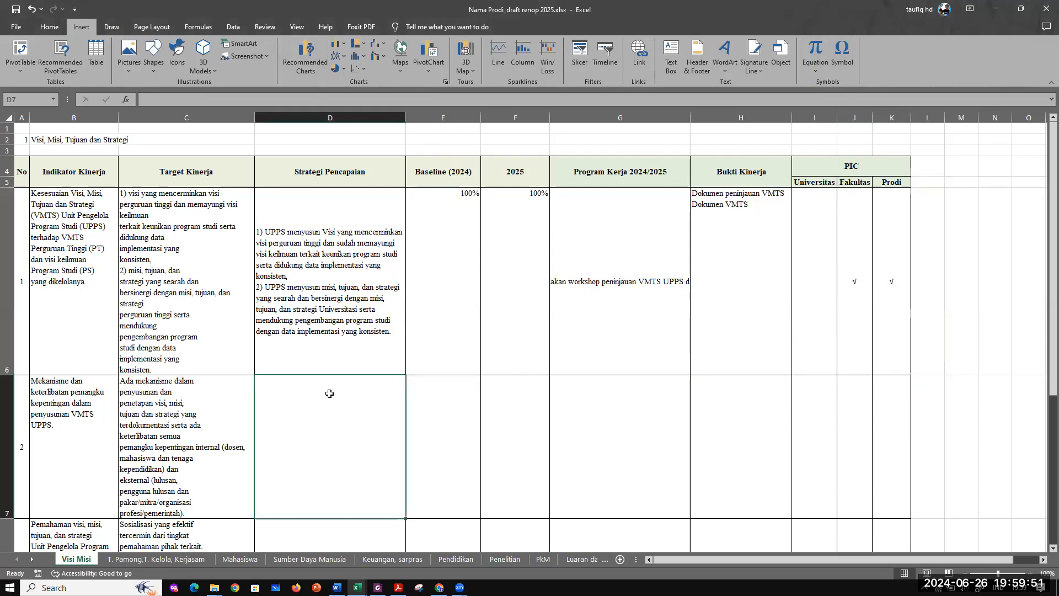
{"action": "scroll", "coordinate": [330, 394], "scroll_direction": "down", "scroll_amount": 1}
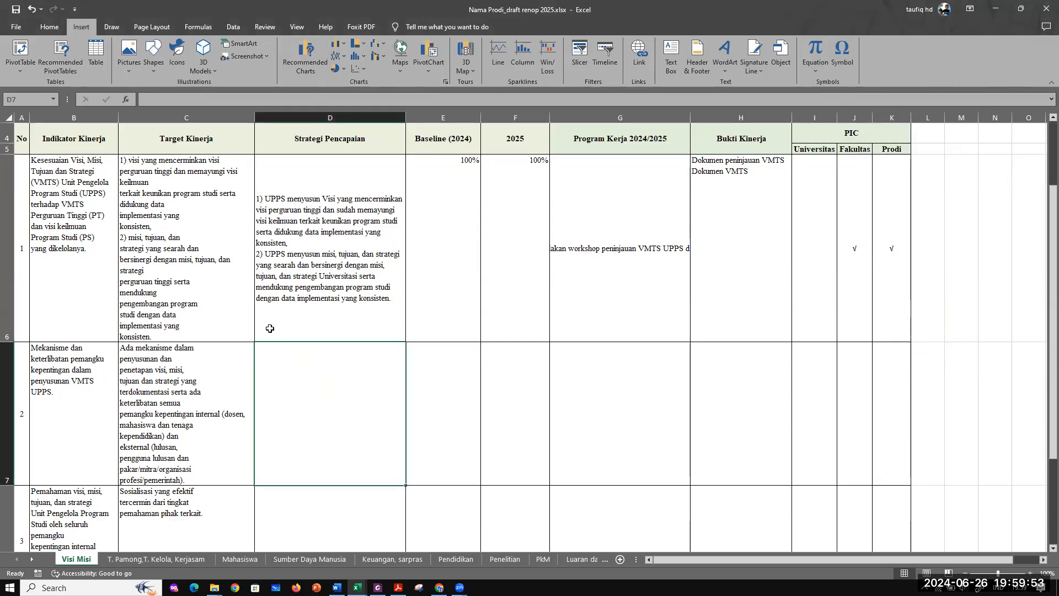
{"action": "left_click", "coordinate": [134, 359]}
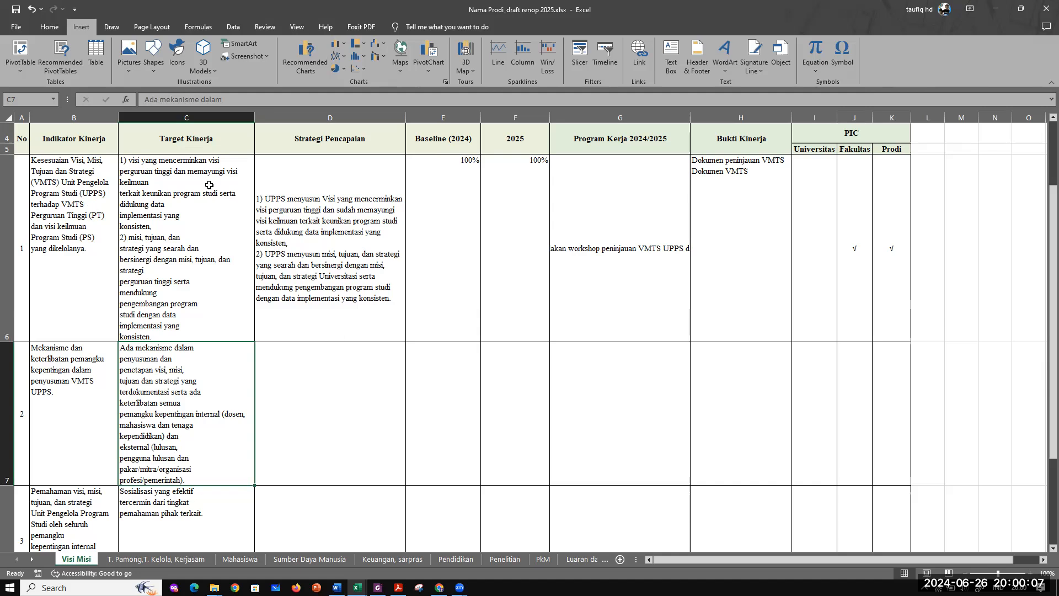
{"action": "scroll", "coordinate": [177, 311], "scroll_direction": "down", "scroll_amount": 1}
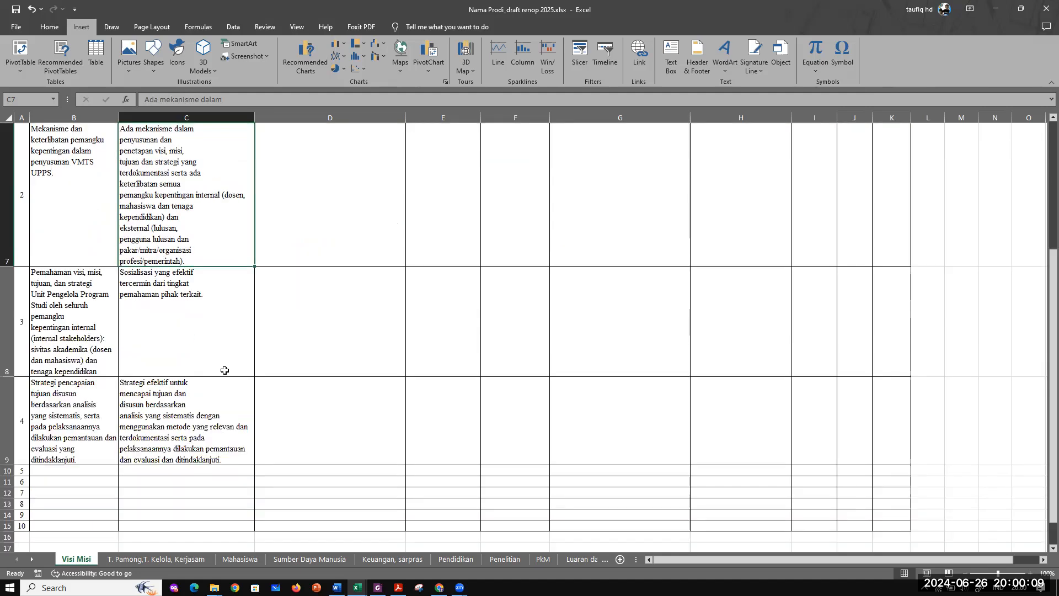
{"action": "scroll", "coordinate": [267, 399], "scroll_direction": "up", "scroll_amount": 1}
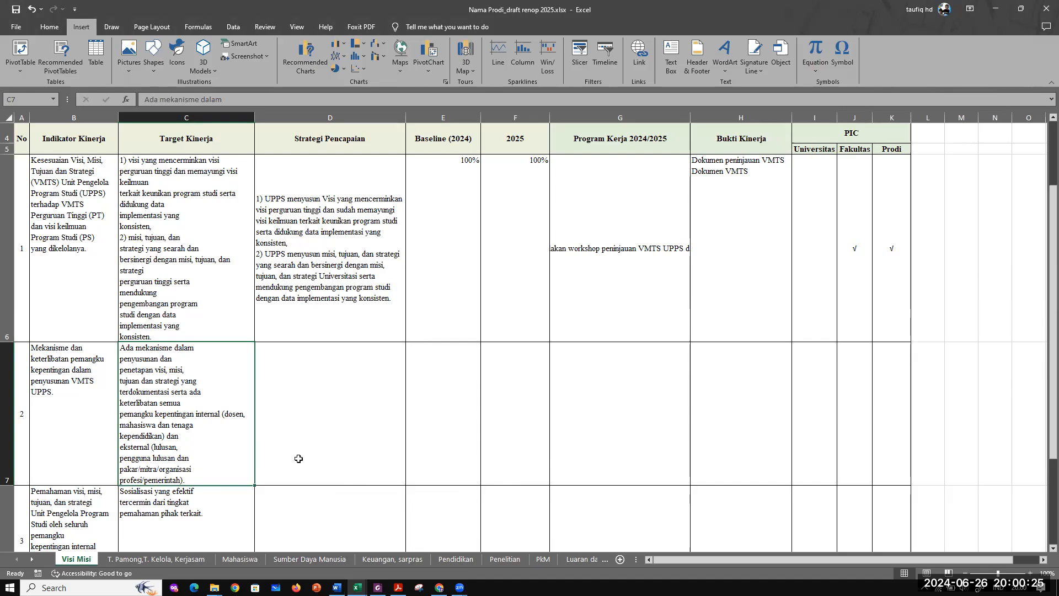
Step: Bring up the previews of the open Zoom windows
{"action": "mouse_move", "coordinate": [460, 588]}
{"action": "left_click", "coordinate": [459, 589]}
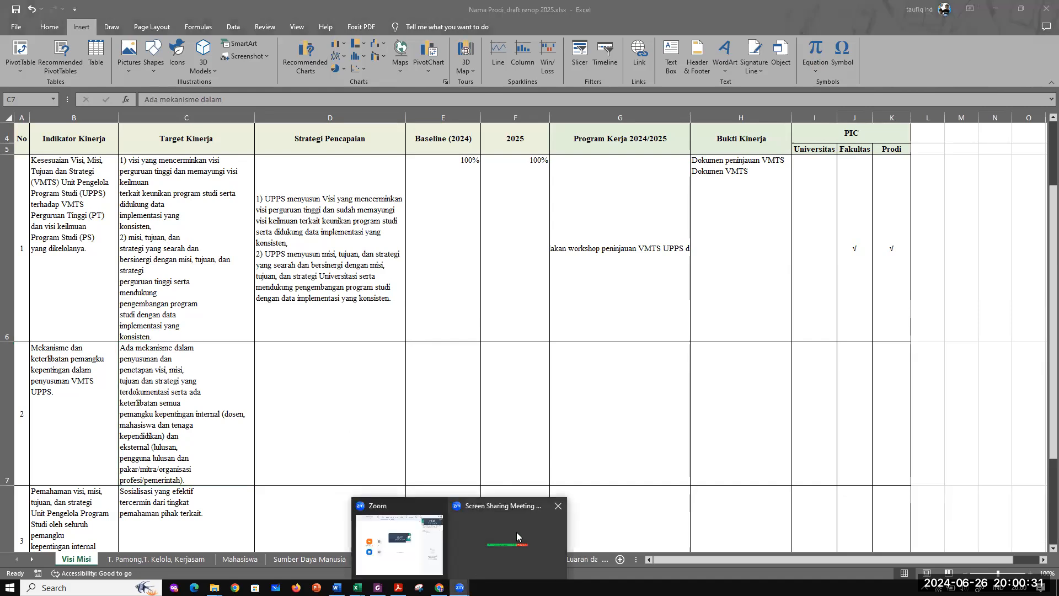